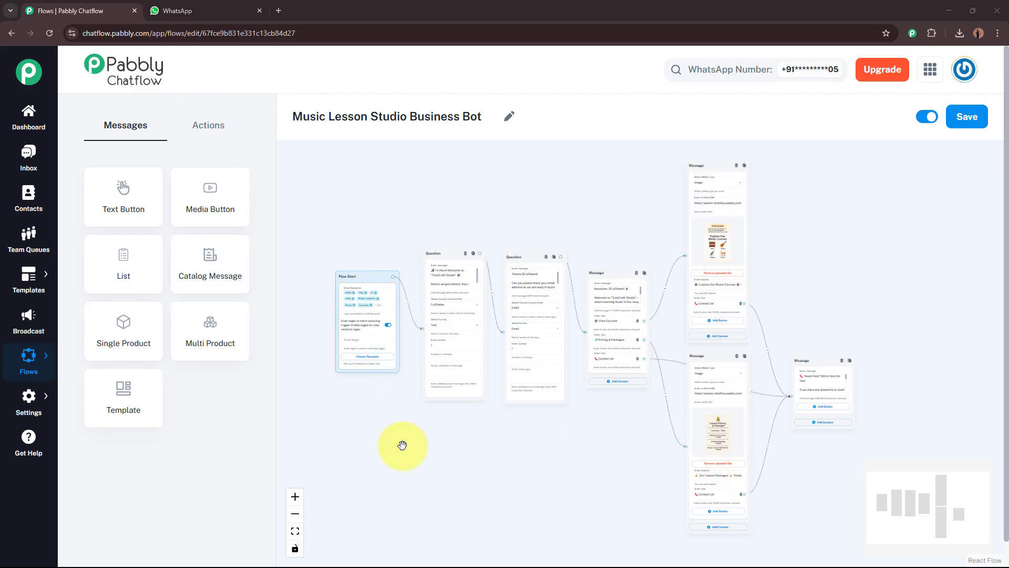
# Send 'Hello' to the bot in WhatsApp Web to start the chat
pyautogui.click(198, 10)
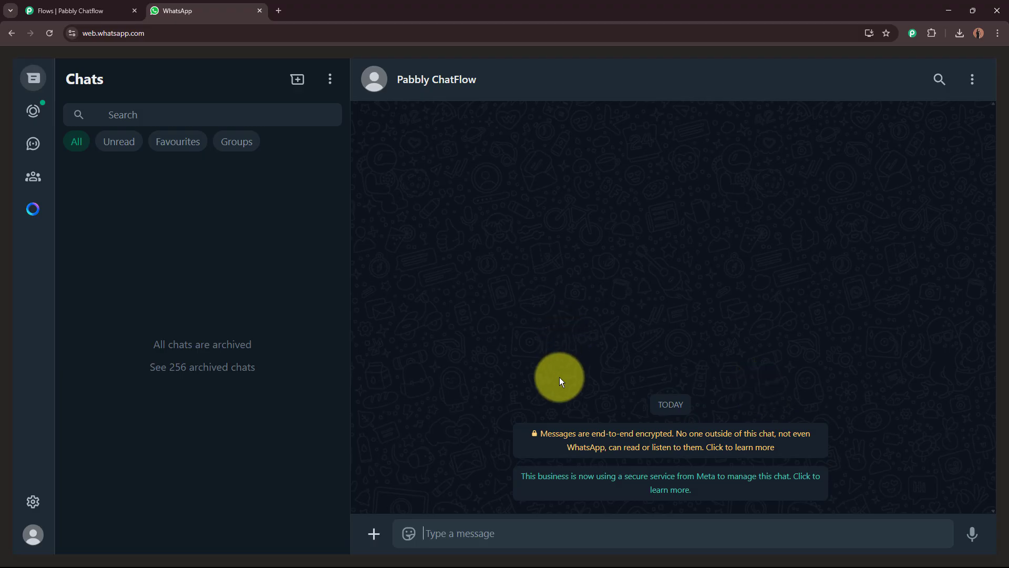
pyautogui.click(510, 525)
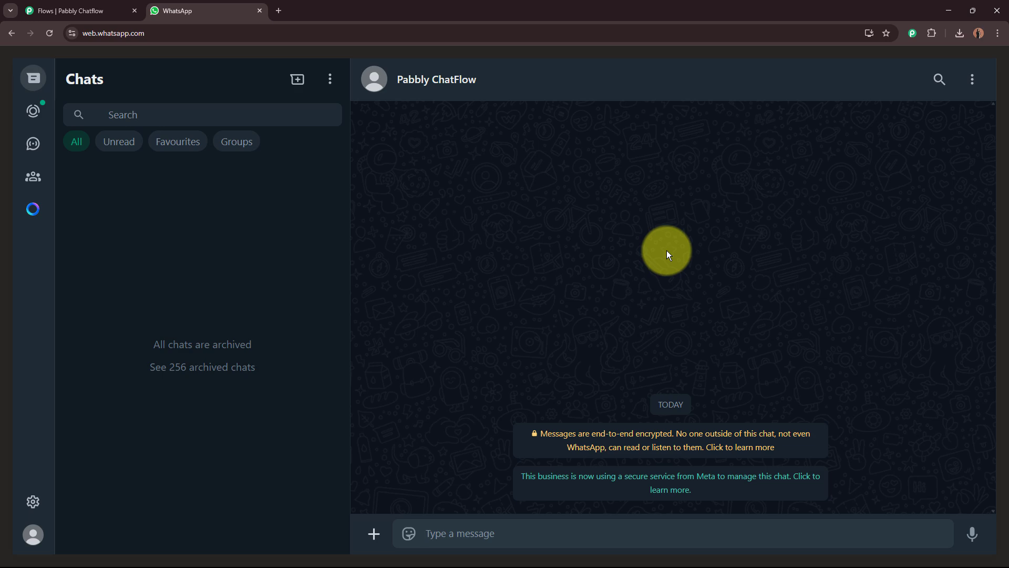
pyautogui.write('Hello')
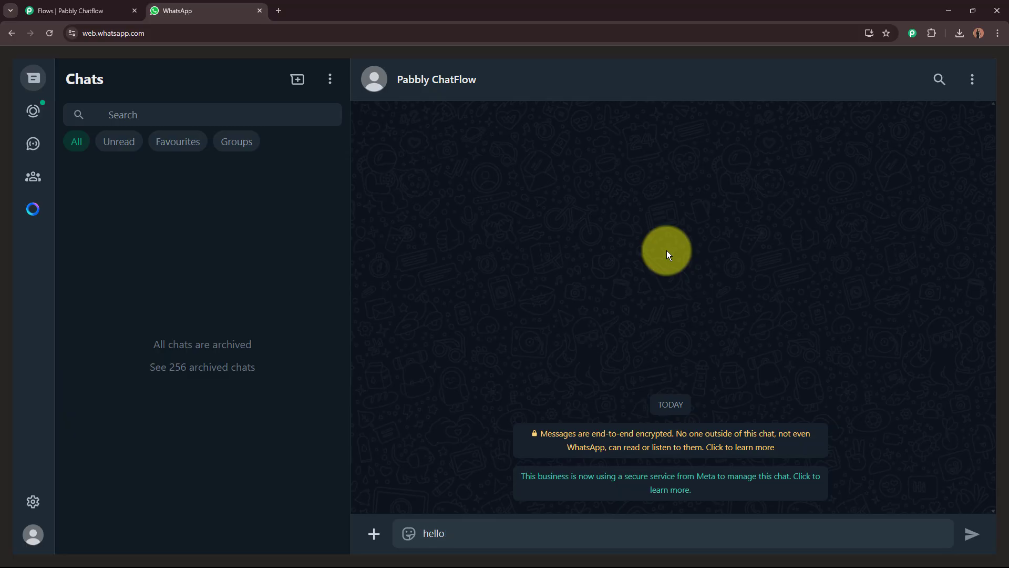
pyautogui.press('BackSpace')
pyautogui.write('H')
pyautogui.press('Return')
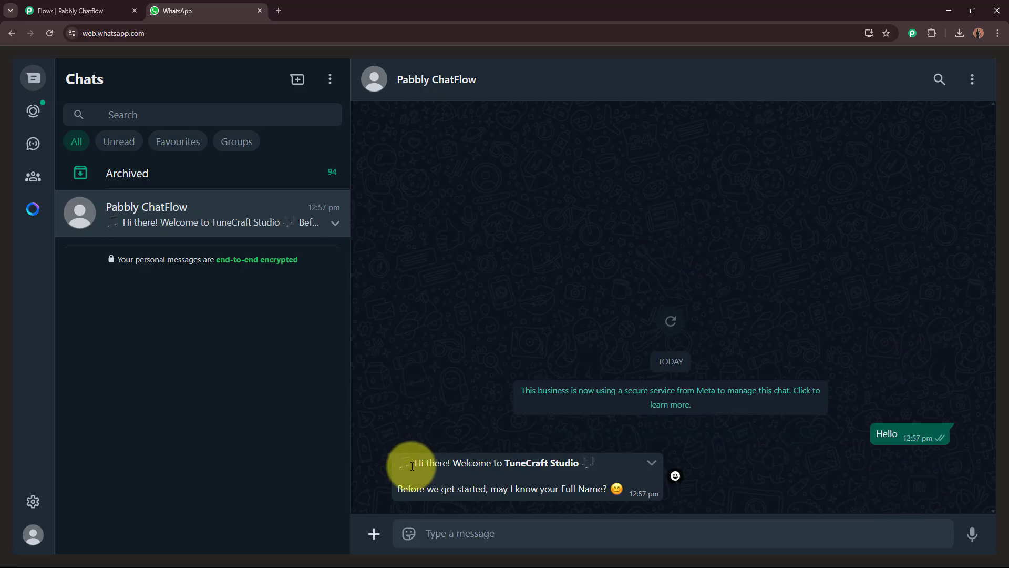
# Answer the bot's name question with a test user name
pyautogui.moveTo(413, 463); pyautogui.dragTo(586, 467)
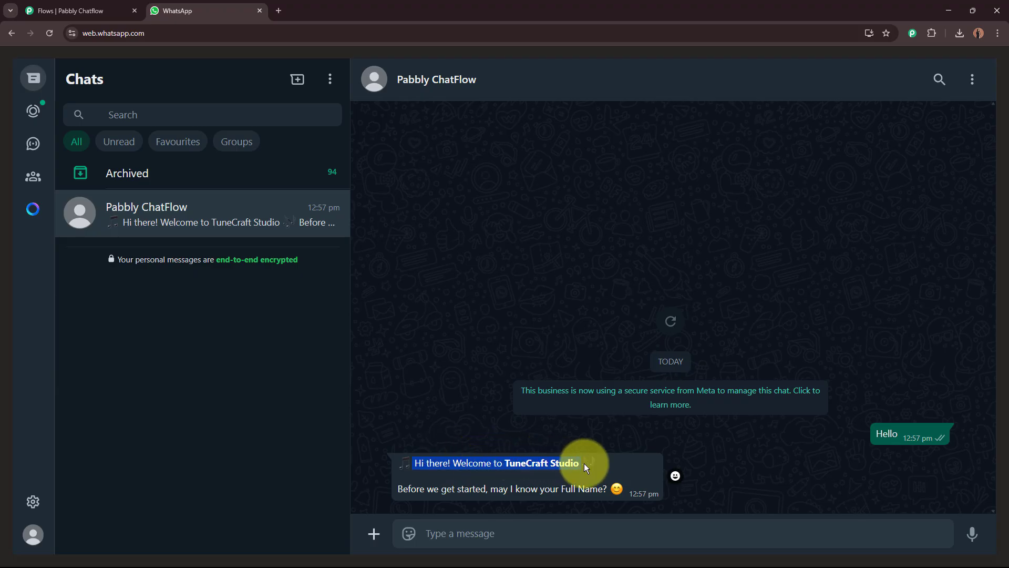
pyautogui.moveTo(429, 476); pyautogui.dragTo(556, 504)
pyautogui.click(540, 536)
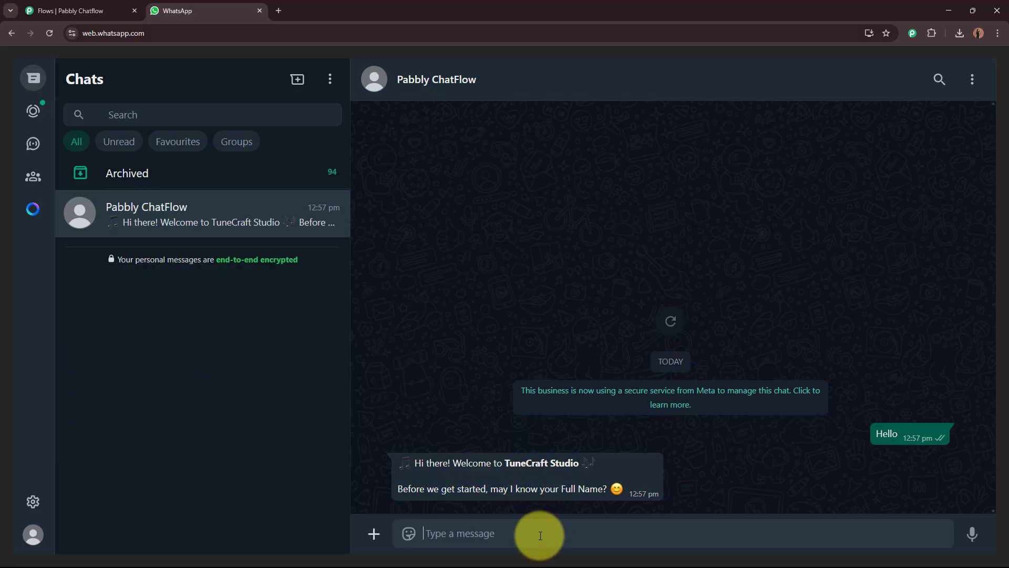
pyautogui.write('T')
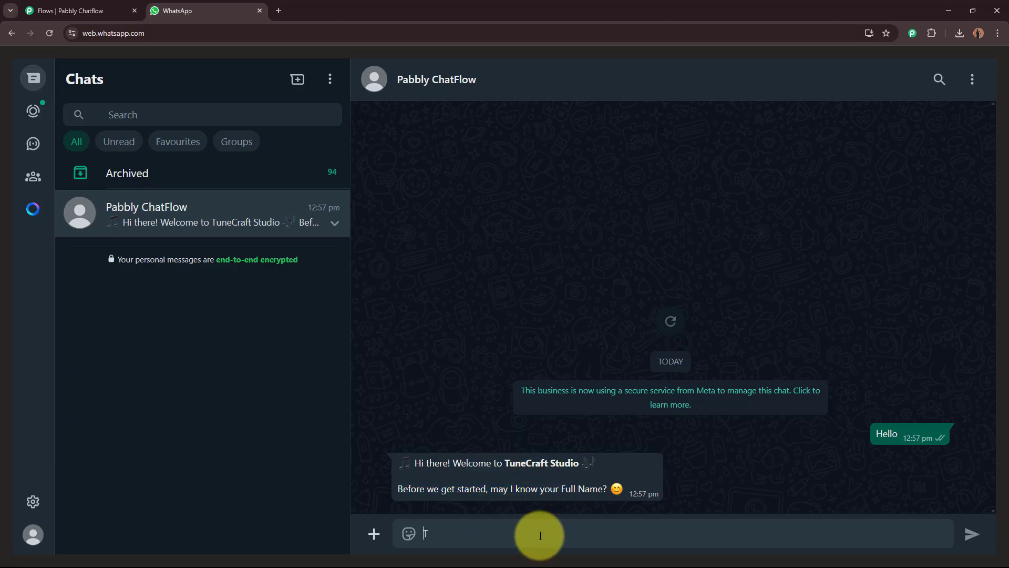
pyautogui.write('est')
pyautogui.press('BackSpace')
pyautogui.press('BackSpace')
pyautogui.press('BackSpace')
pyautogui.write('est User')
pyautogui.press('Return')
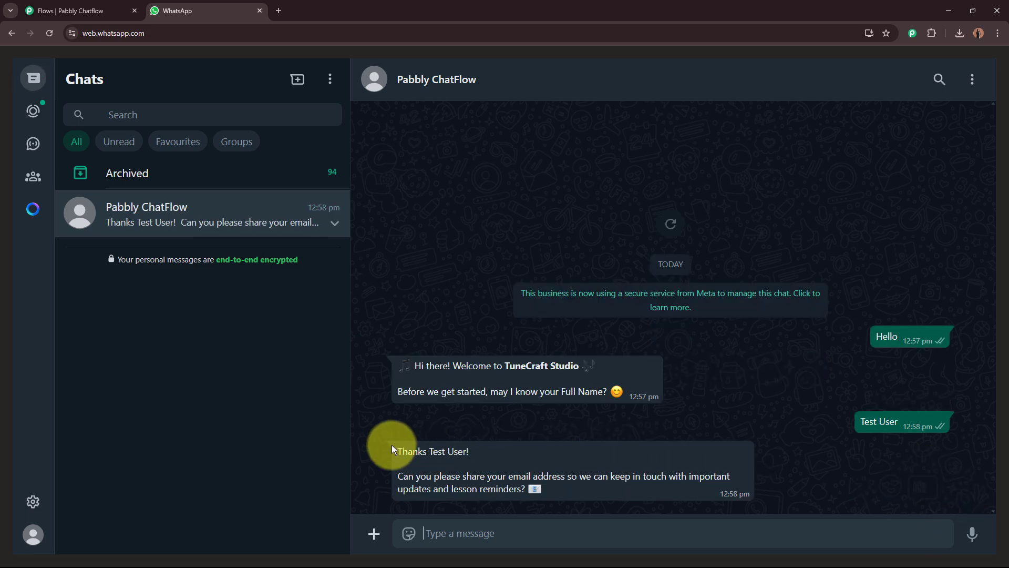
# Answer the bot's e-mail request with a test e-mail address
pyautogui.moveTo(394, 450); pyautogui.dragTo(493, 450)
pyautogui.moveTo(403, 477); pyautogui.dragTo(571, 476)
pyautogui.click(447, 526)
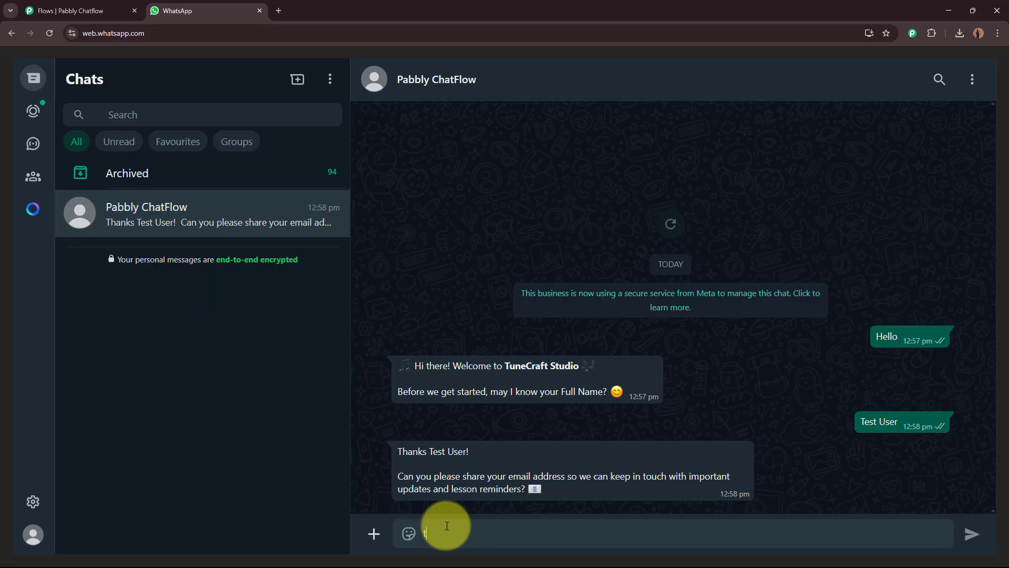
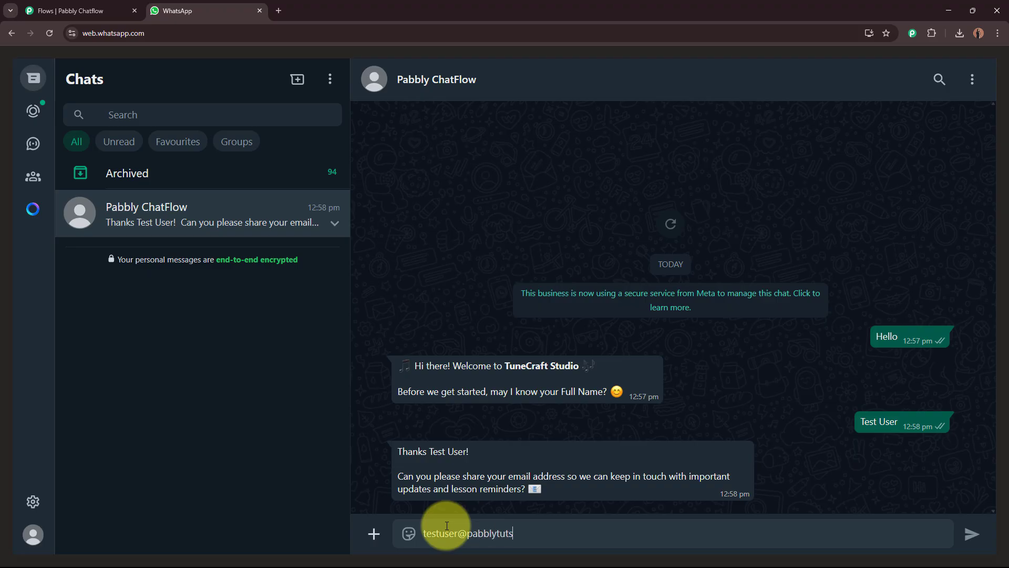
pyautogui.press('Return')
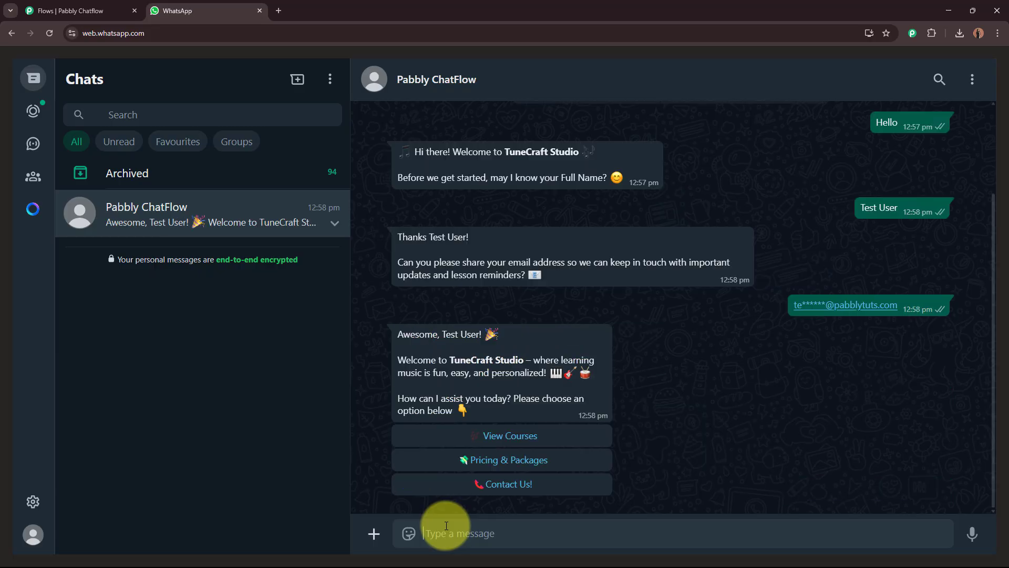
# Choose View Courses from the bot's options to get the music courses card
pyautogui.moveTo(397, 329); pyautogui.dragTo(553, 409)
pyautogui.click(557, 418)
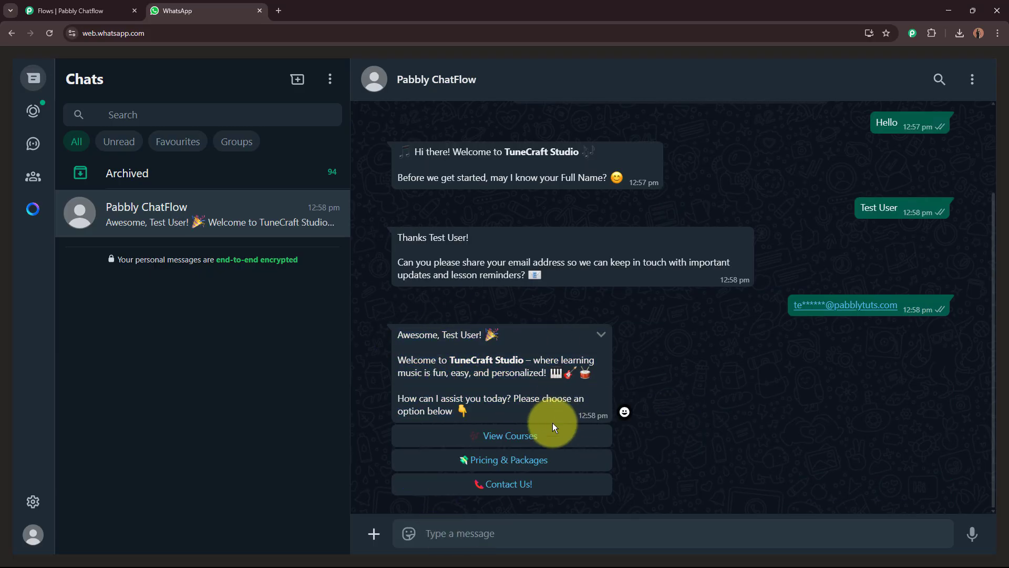
pyautogui.click(542, 436)
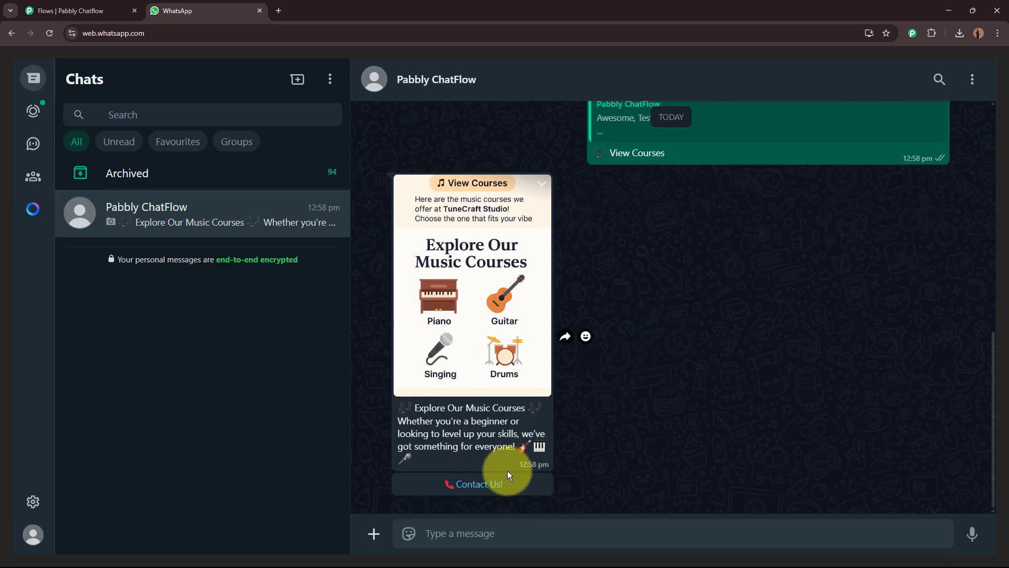
# Pick Contact Us! under the courses reply to receive the studio's contact details
pyautogui.click(497, 484)
pyautogui.scroll(3, 702, 335)
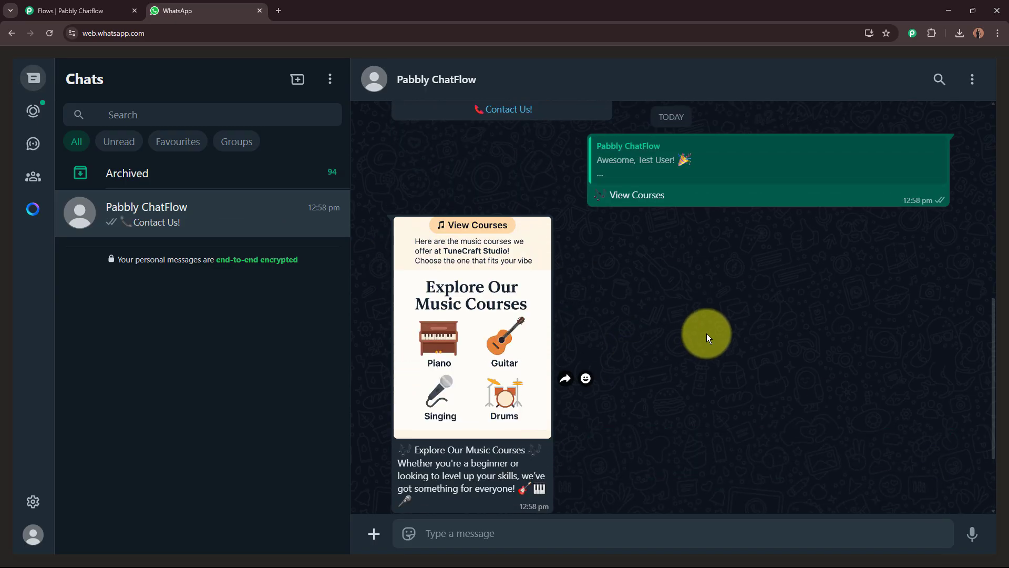
pyautogui.scroll(6, 711, 333)
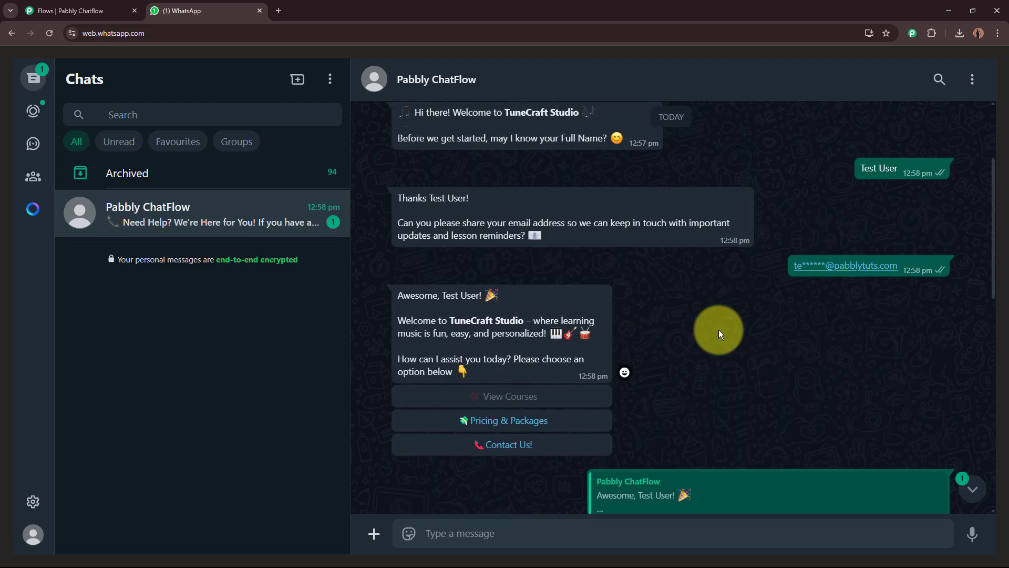
pyautogui.scroll(-5, 692, 390)
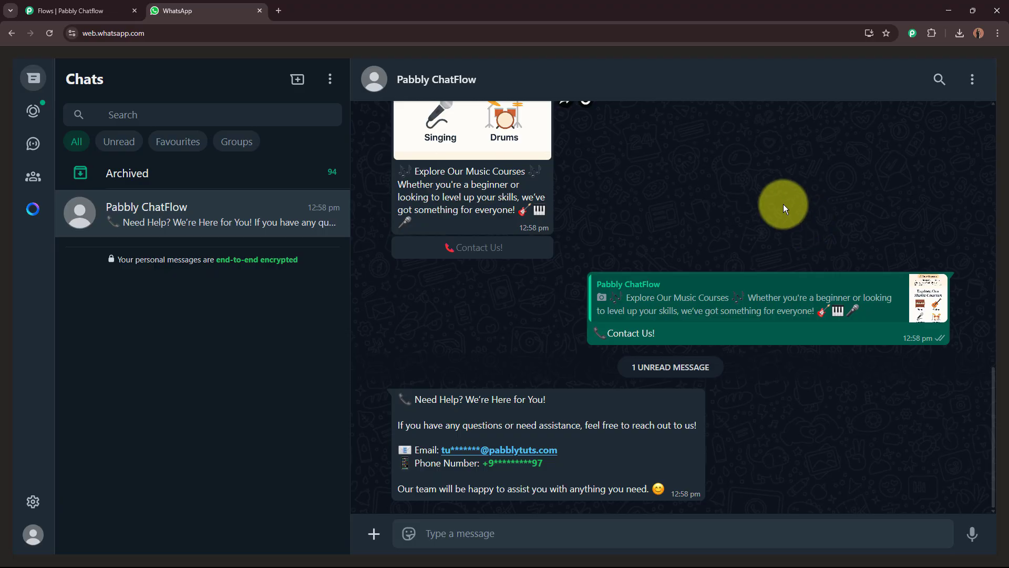
# Close the Pabbly Chatflow flow editor tab, confirming Leave
pyautogui.click(79, 10)
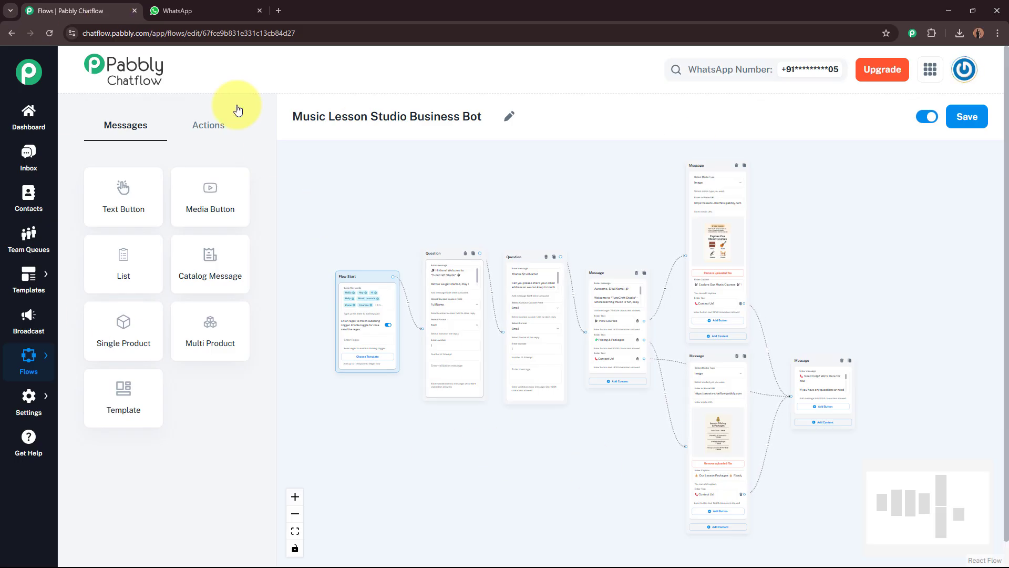
pyautogui.click(135, 10)
pyautogui.click(562, 104)
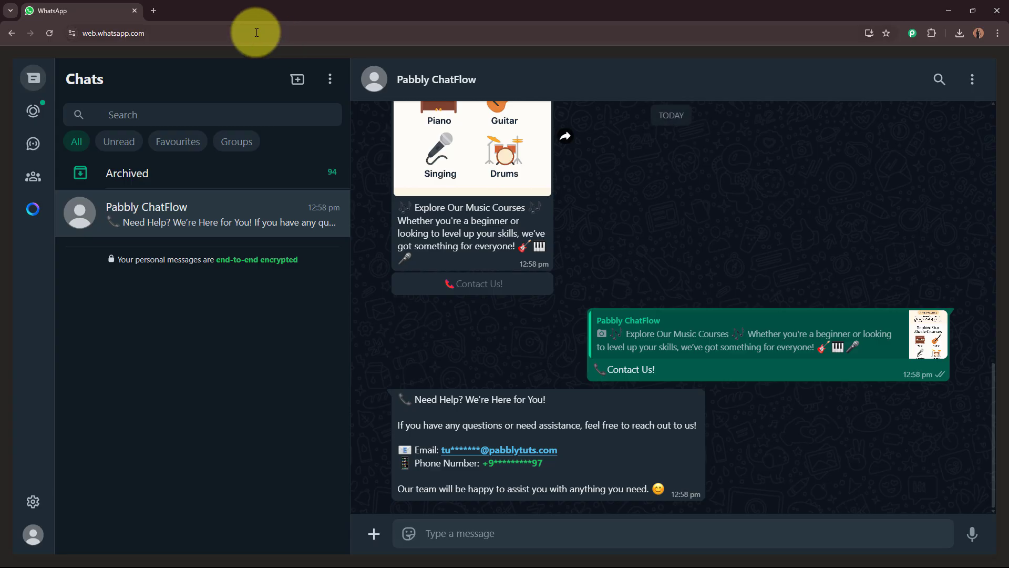
pyautogui.click(159, 11)
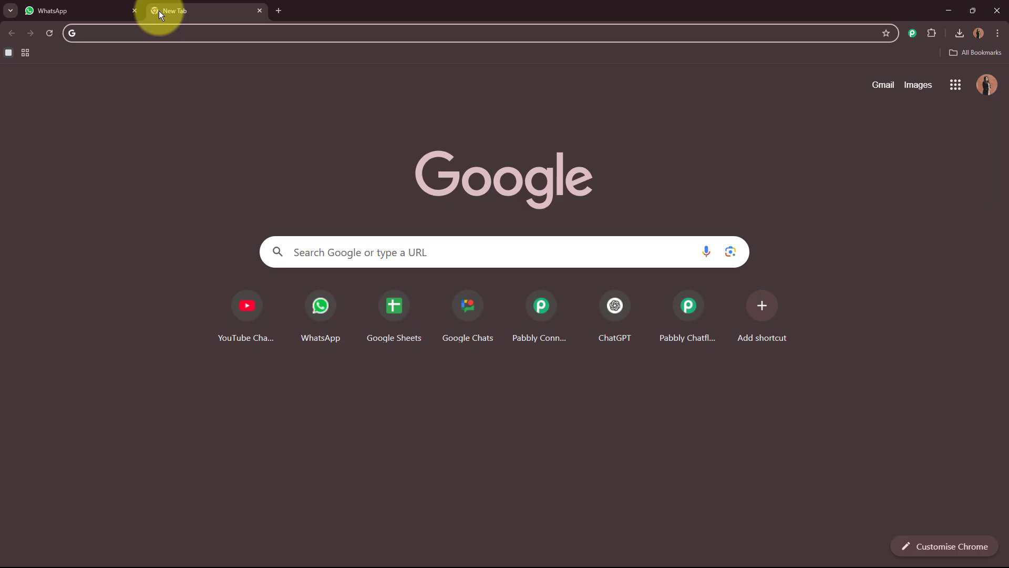
pyautogui.write('www.')
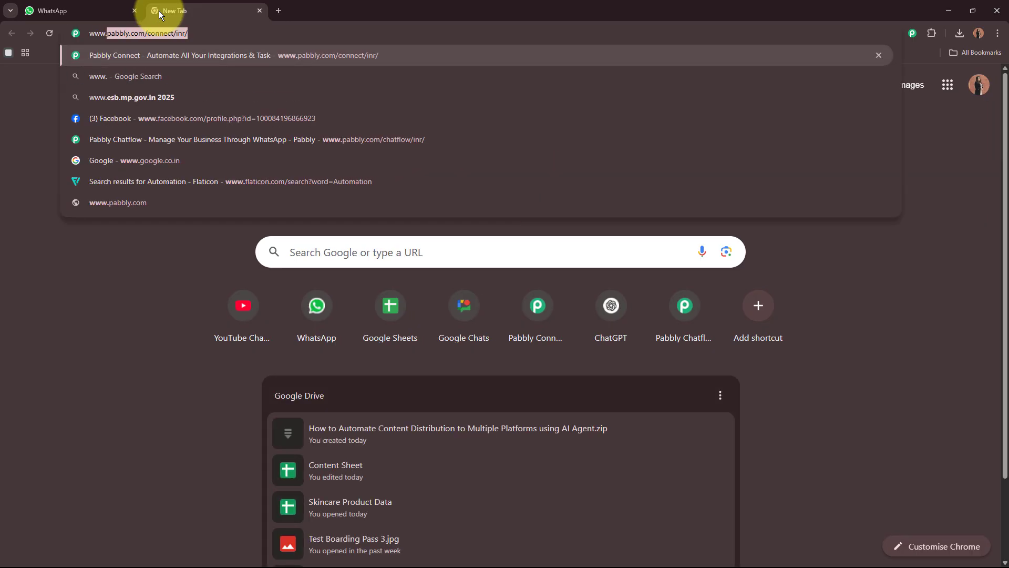
pyautogui.write('pabbly')
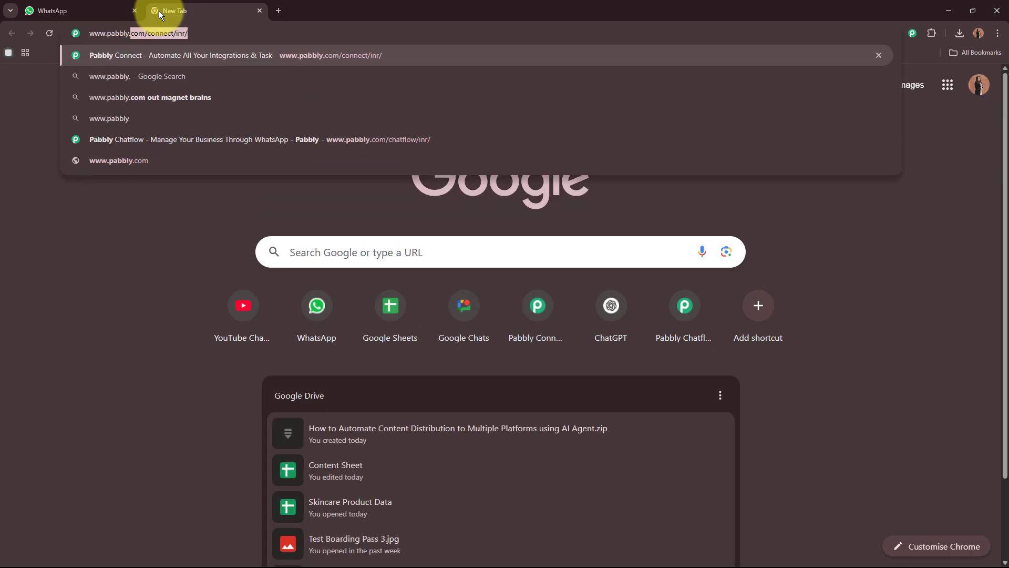
pyautogui.write('.com/chatflow')
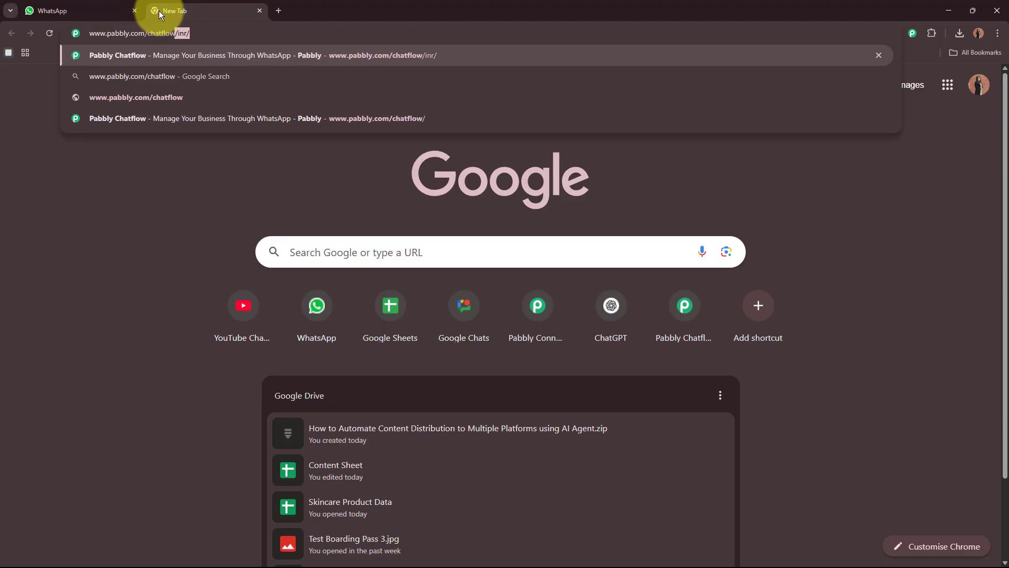
pyautogui.press('Return')
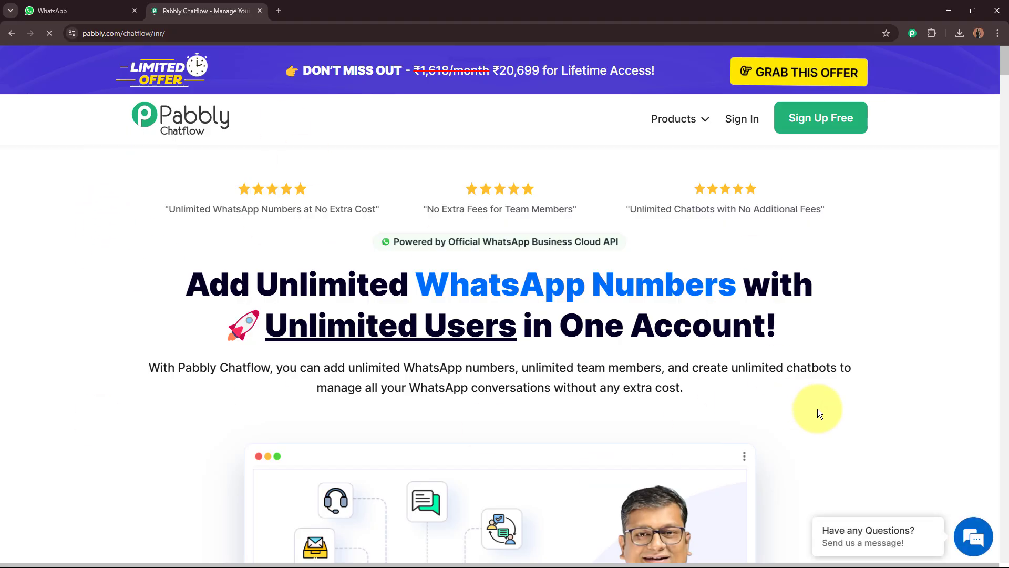
pyautogui.moveTo(221, 11); pyautogui.dragTo(68, 10)
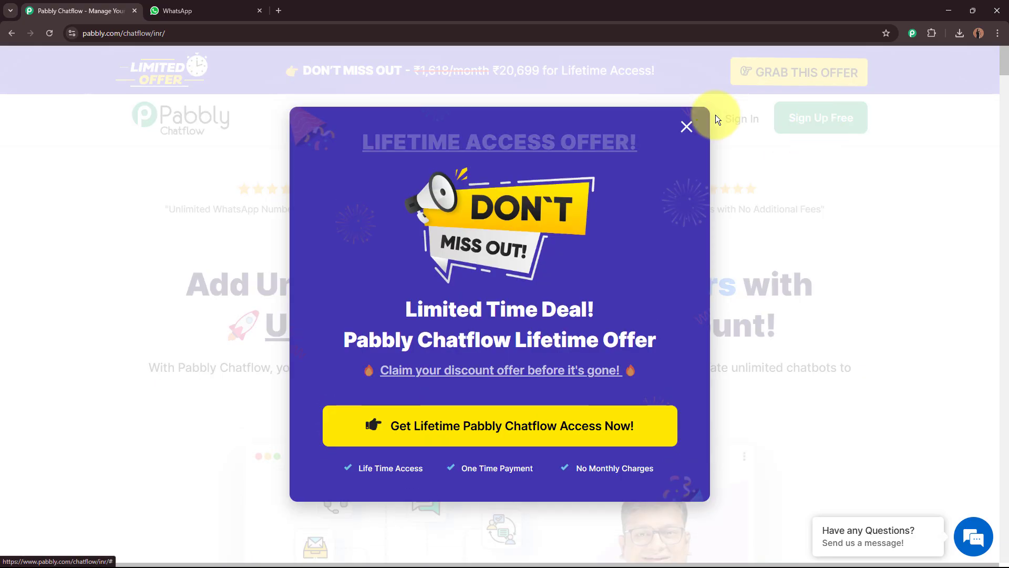
pyautogui.click(687, 126)
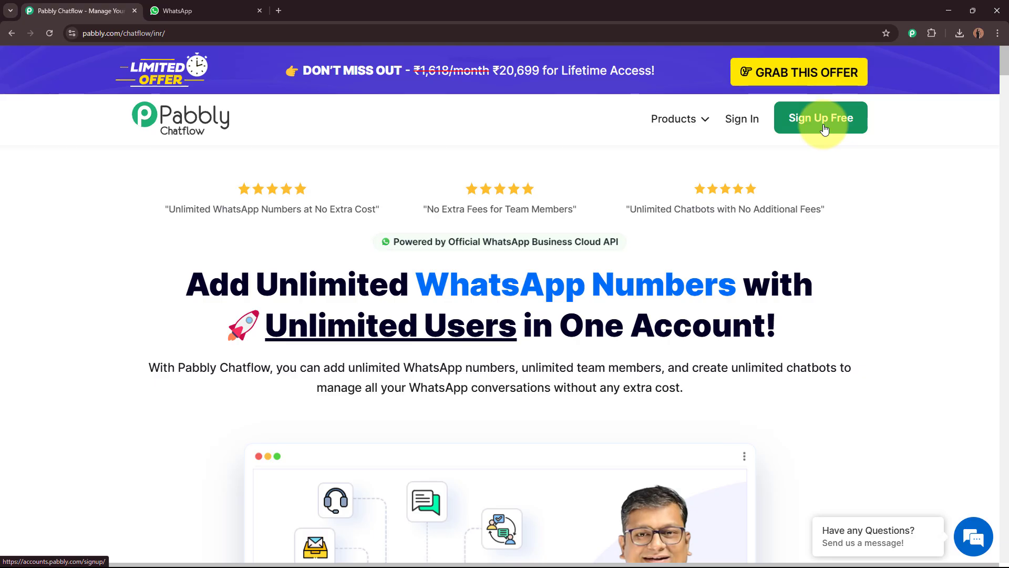
# Launch Pabbly Chatflow from the All Pabbly Apps list in Pabbly Accounts
pyautogui.click(730, 120)
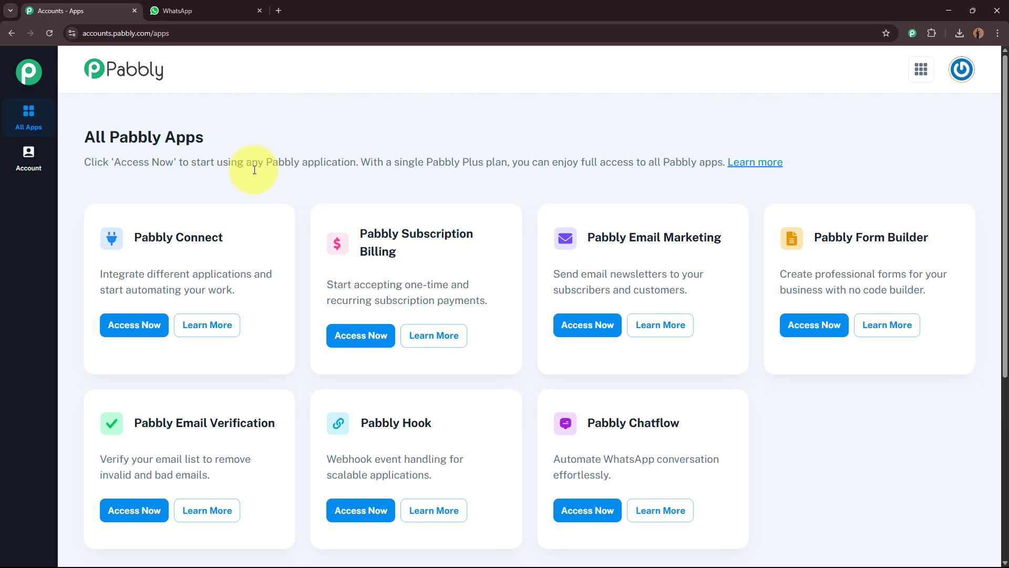
pyautogui.moveTo(88, 135); pyautogui.dragTo(251, 140)
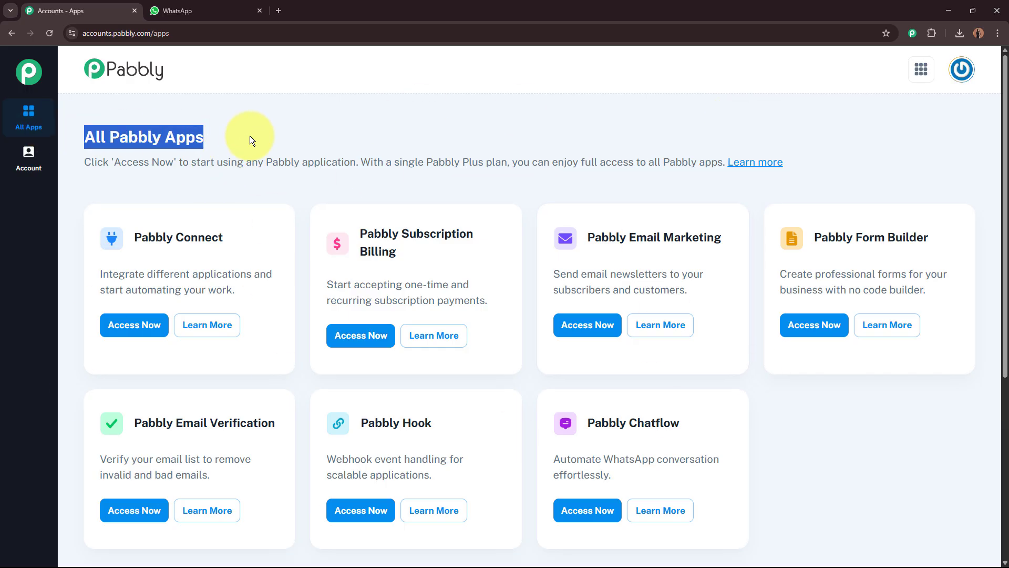
pyautogui.click(250, 136)
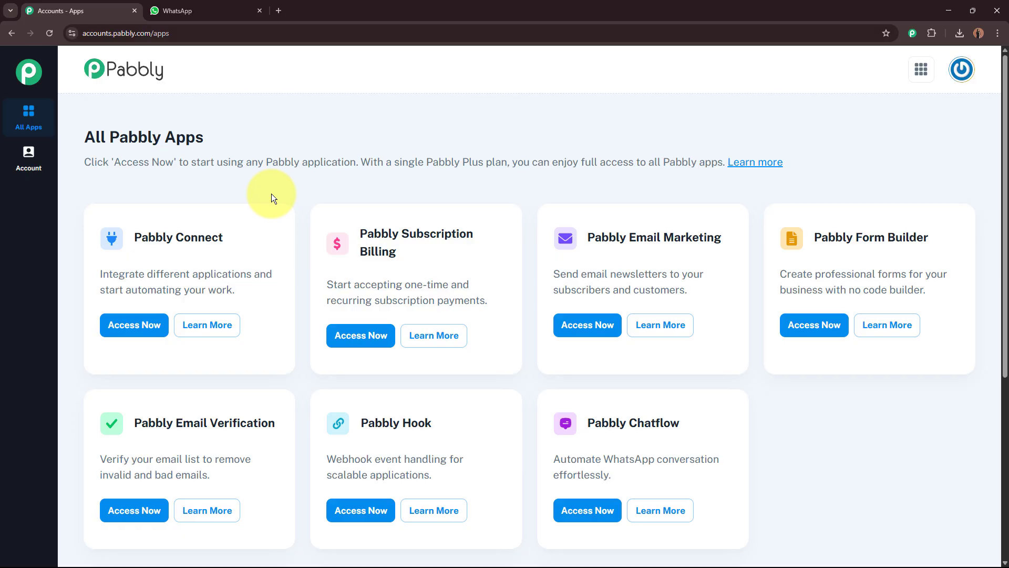
pyautogui.moveTo(583, 424); pyautogui.dragTo(683, 425)
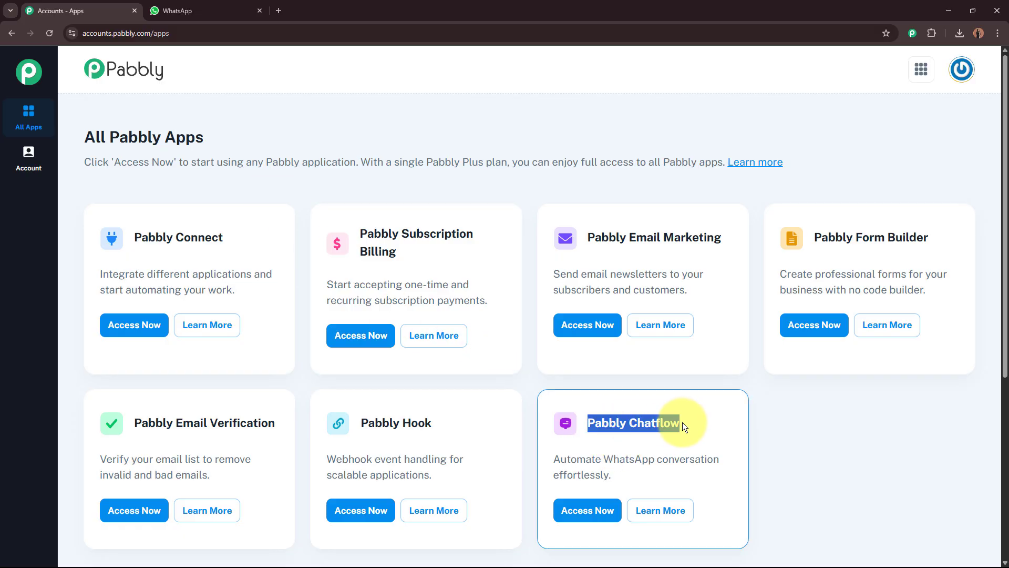
pyautogui.click(682, 424)
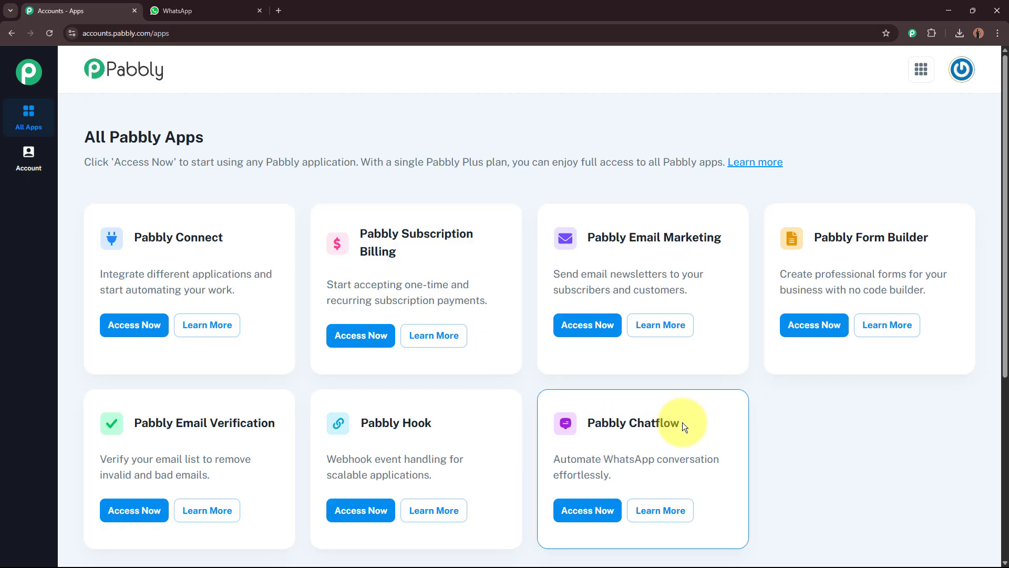
pyautogui.click(589, 517)
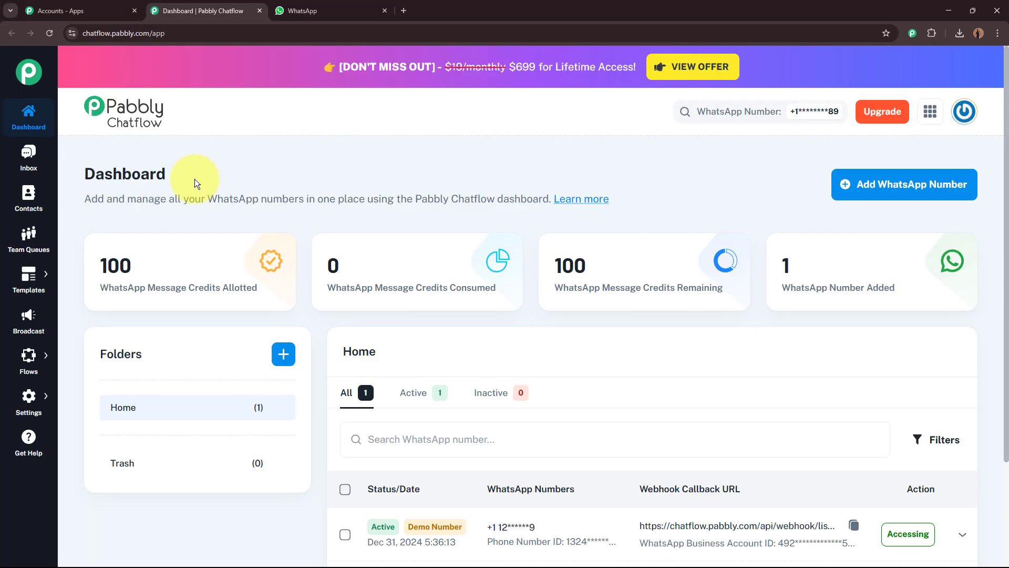
# Go to the Flows page from the left sidebar's Flows flyout
pyautogui.tripleClick(195, 179)
pyautogui.click(244, 179)
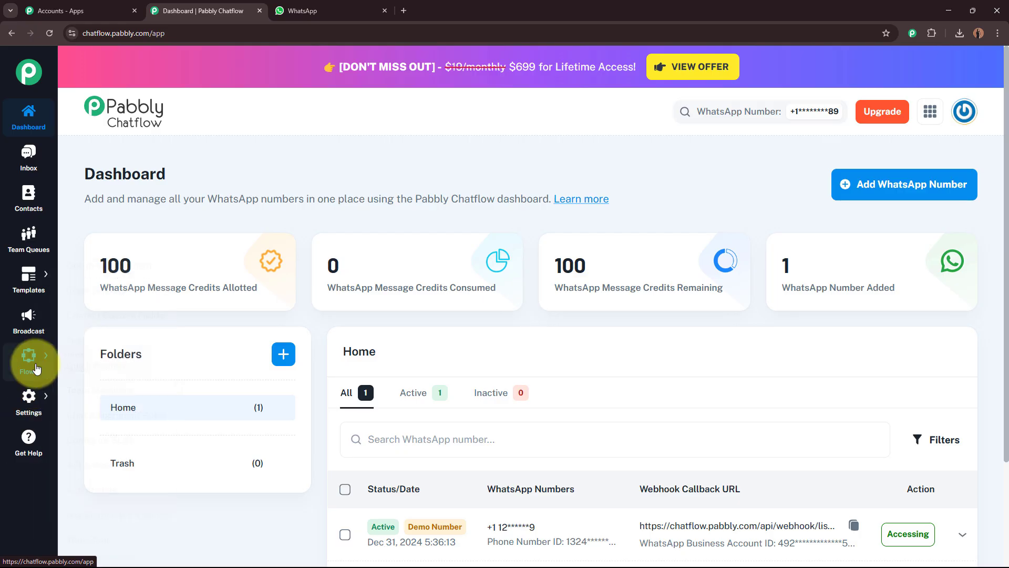
pyautogui.moveTo(36, 368)
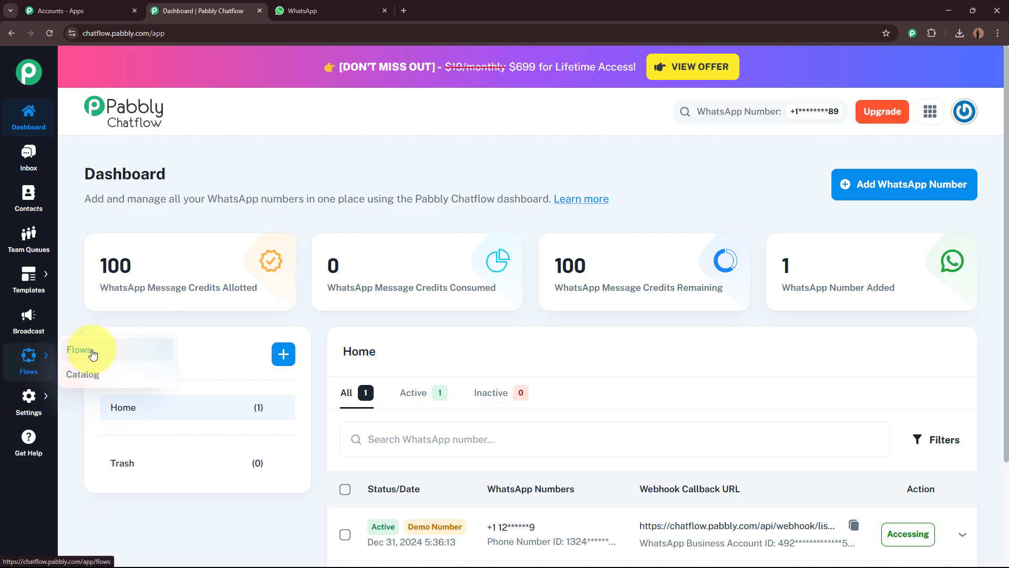
pyautogui.click(93, 355)
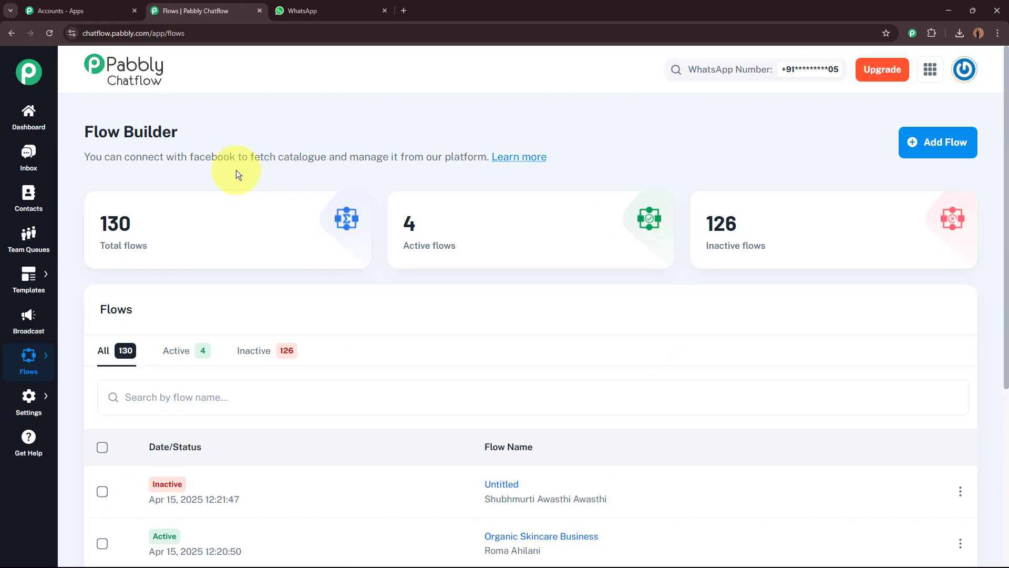
# Create a new flow with Add Flow
pyautogui.moveTo(84, 129); pyautogui.dragTo(220, 128)
pyautogui.click(302, 128)
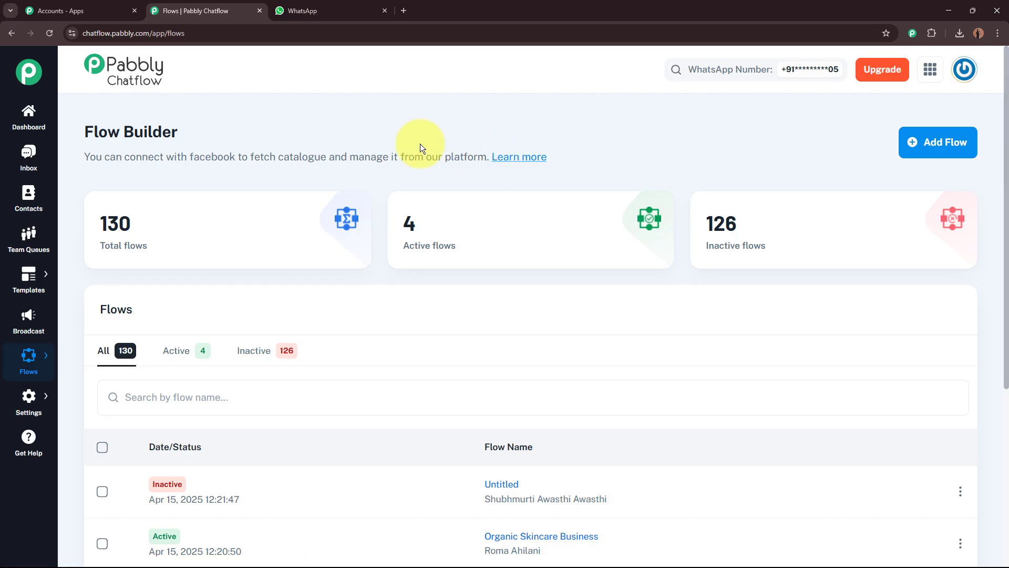
pyautogui.click(940, 151)
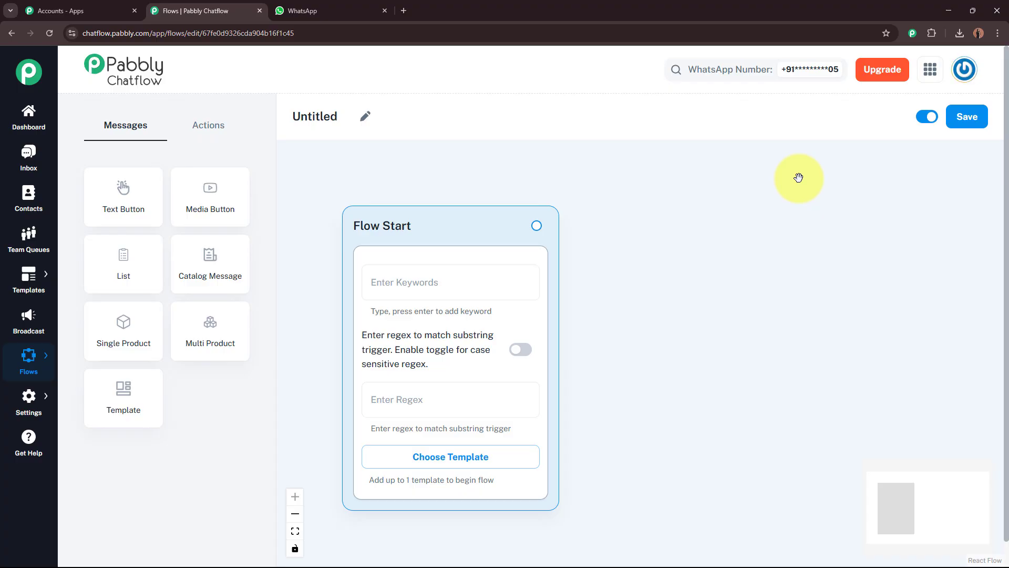
# Rename the Untitled flow to 'Music Lesson Studio Business Bot'
pyautogui.click(366, 115)
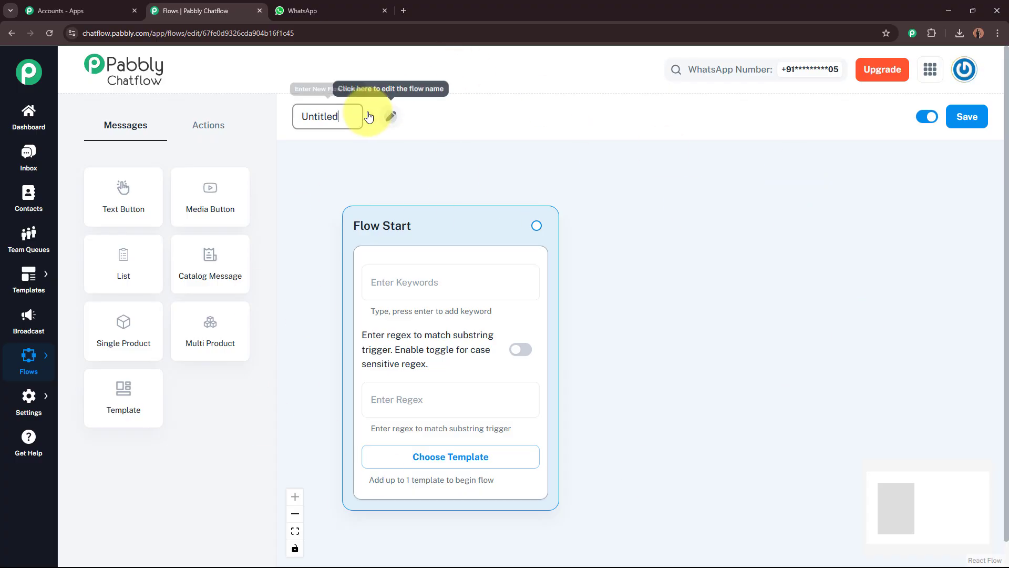
pyautogui.moveTo(349, 118); pyautogui.dragTo(272, 124)
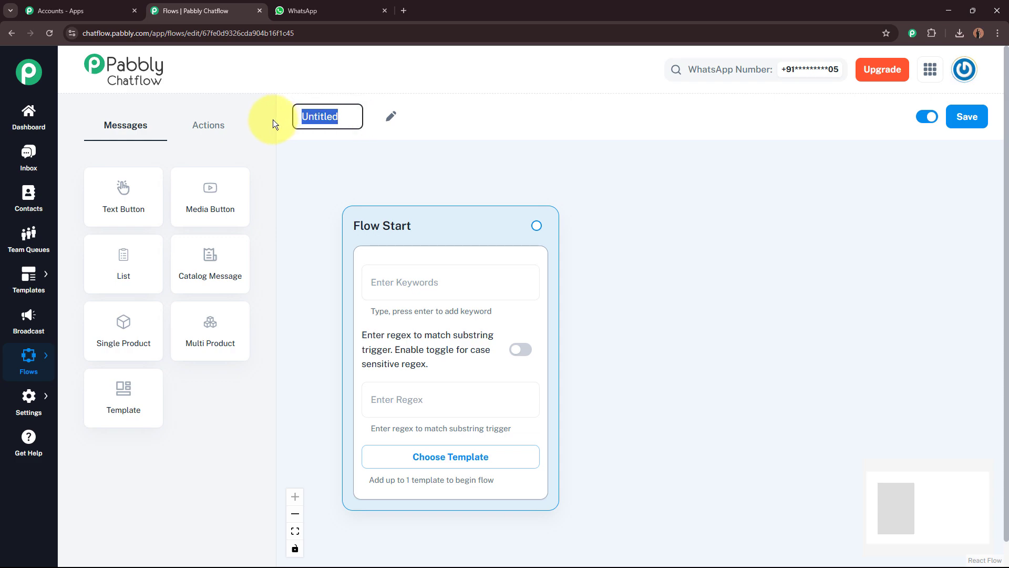
pyautogui.press('BackSpace')
pyautogui.write('Music Lesson Studio Business Bot')
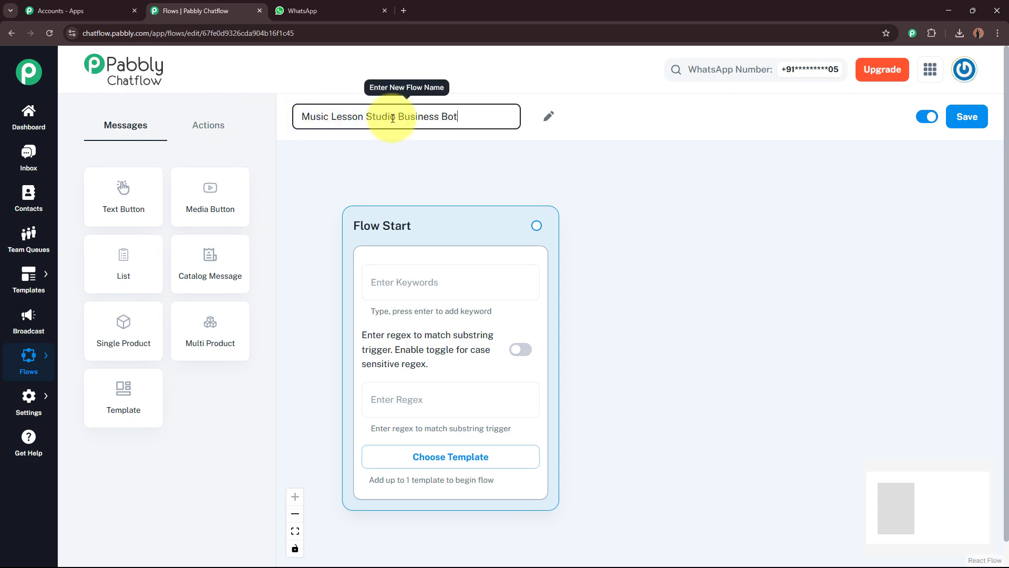
pyautogui.click(456, 175)
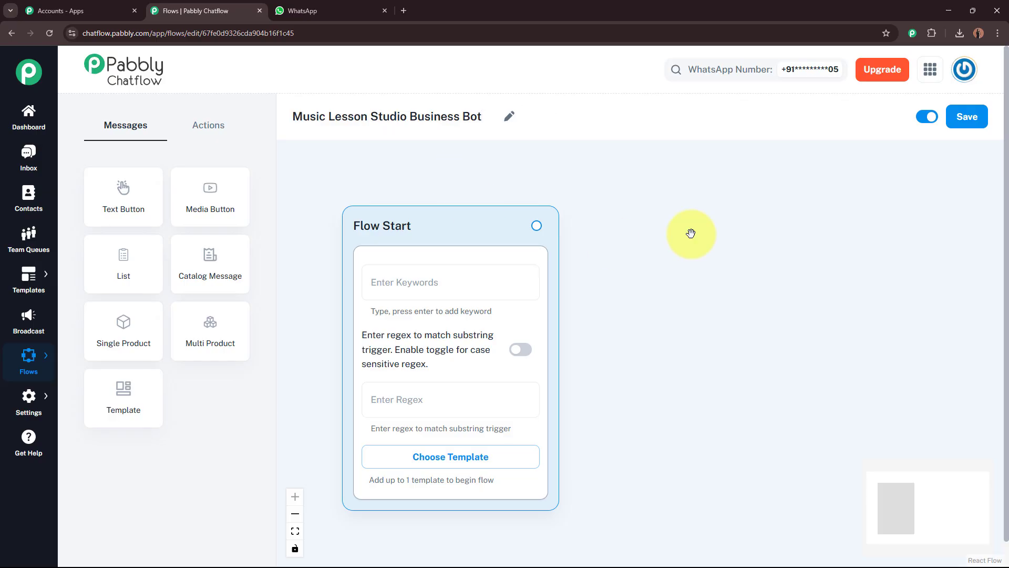
# Add Flow Start trigger keywords Hello, Hey, Hi, Help, Music Lesson and Music Course
pyautogui.moveTo(693, 335); pyautogui.dragTo(693, 308)
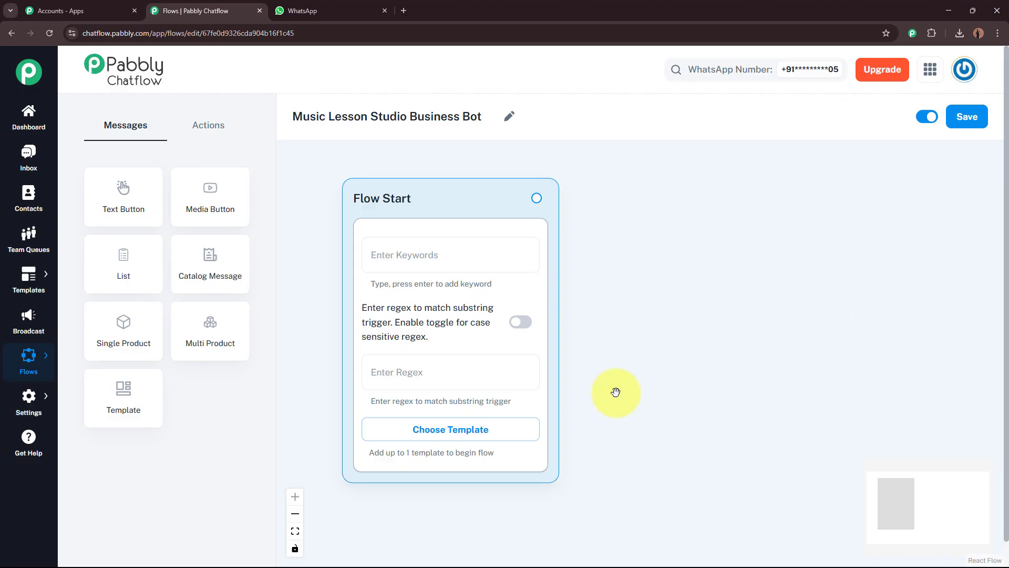
pyautogui.click(452, 261)
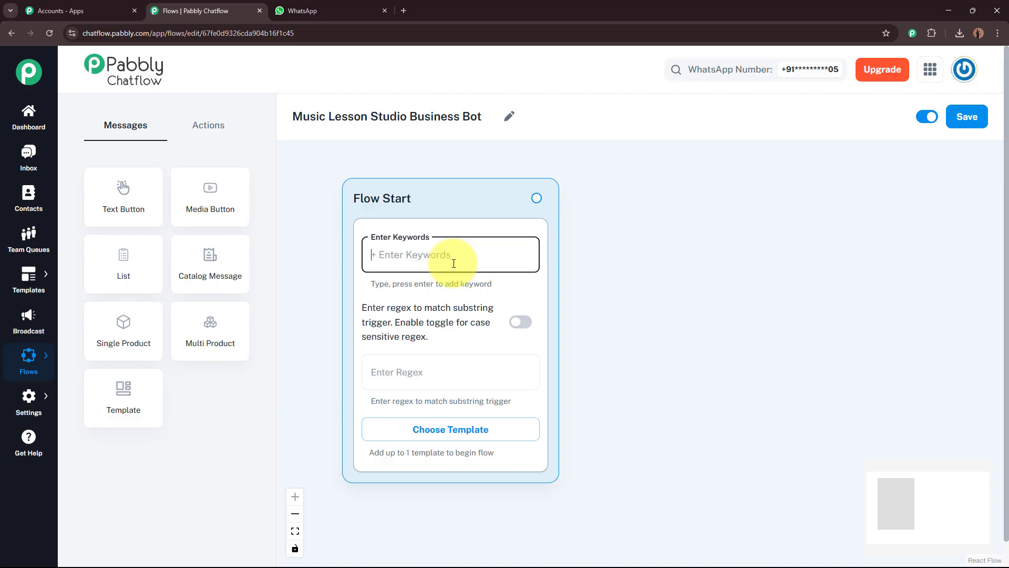
pyautogui.write('Hello')
pyautogui.press('Return')
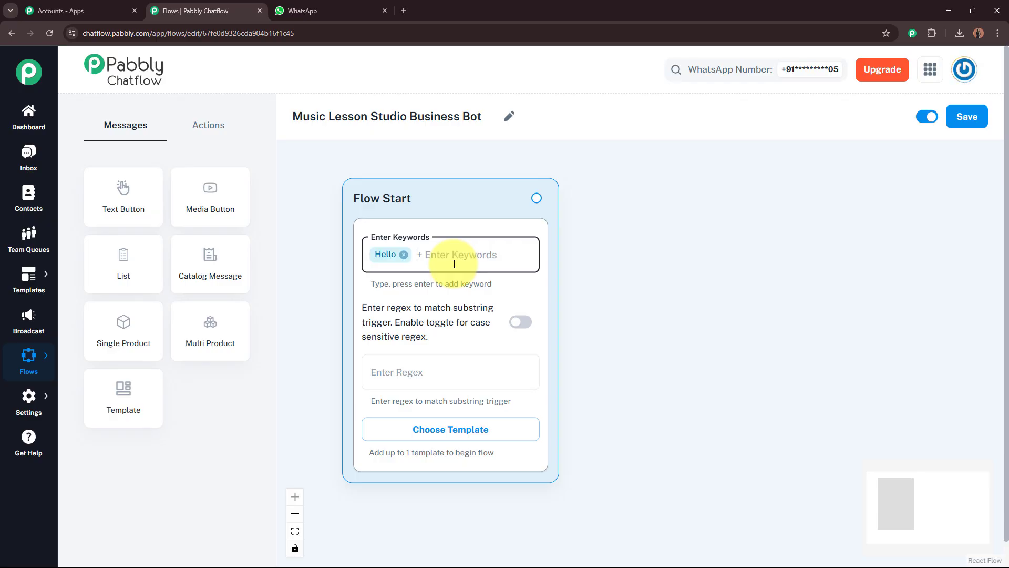
pyautogui.write('Hey')
pyautogui.press('Return')
pyautogui.write('Hi')
pyautogui.press('Return')
pyautogui.write('Help')
pyautogui.press('Return')
pyautogui.write('Music Lesson')
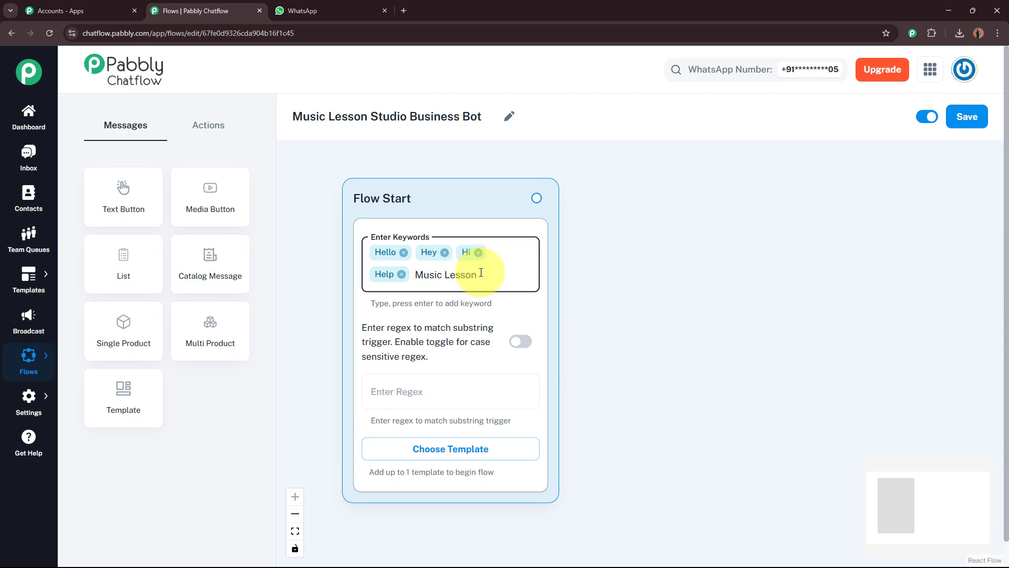
pyautogui.press('Return')
pyautogui.write('Music Course')
pyautogui.press('Return')
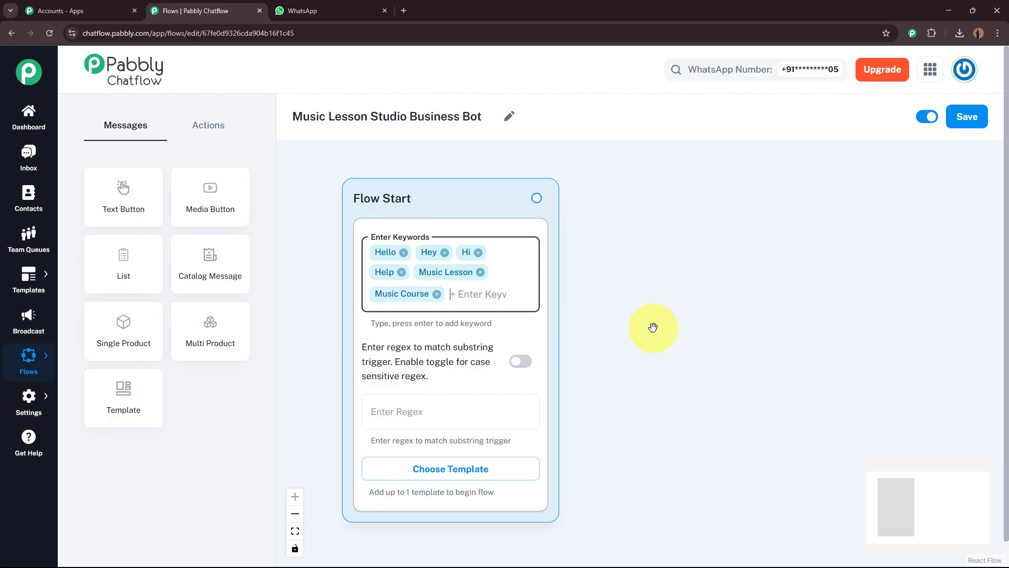
pyautogui.click(653, 327)
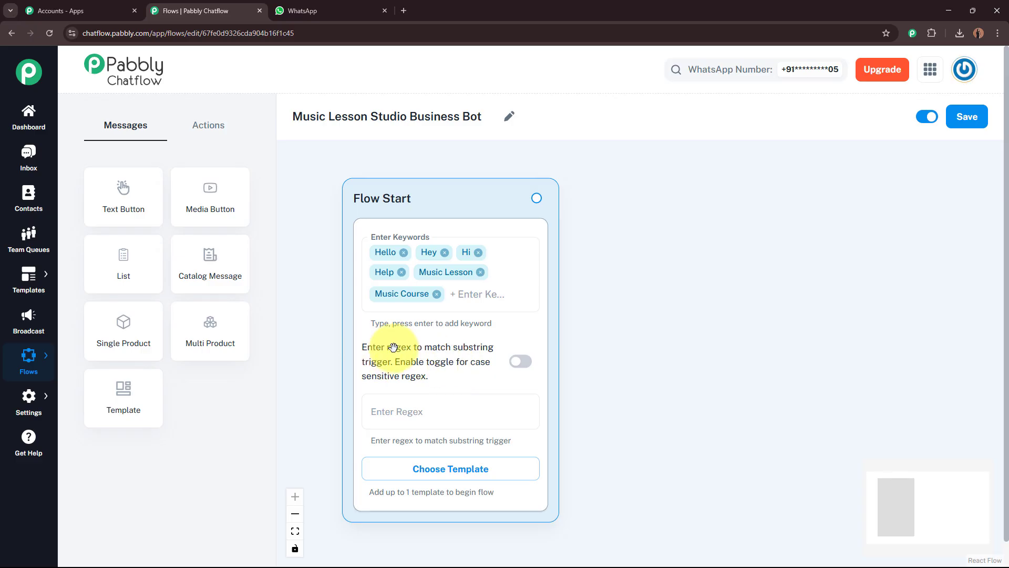
# Leave the regex trigger field empty and reposition Flow Start on the canvas
pyautogui.click(421, 415)
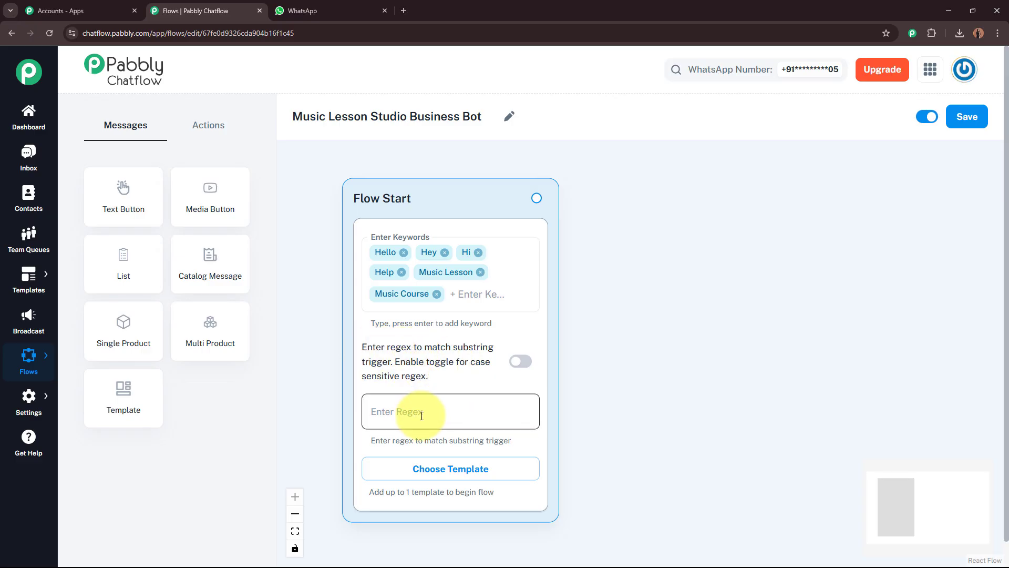
pyautogui.click(422, 415)
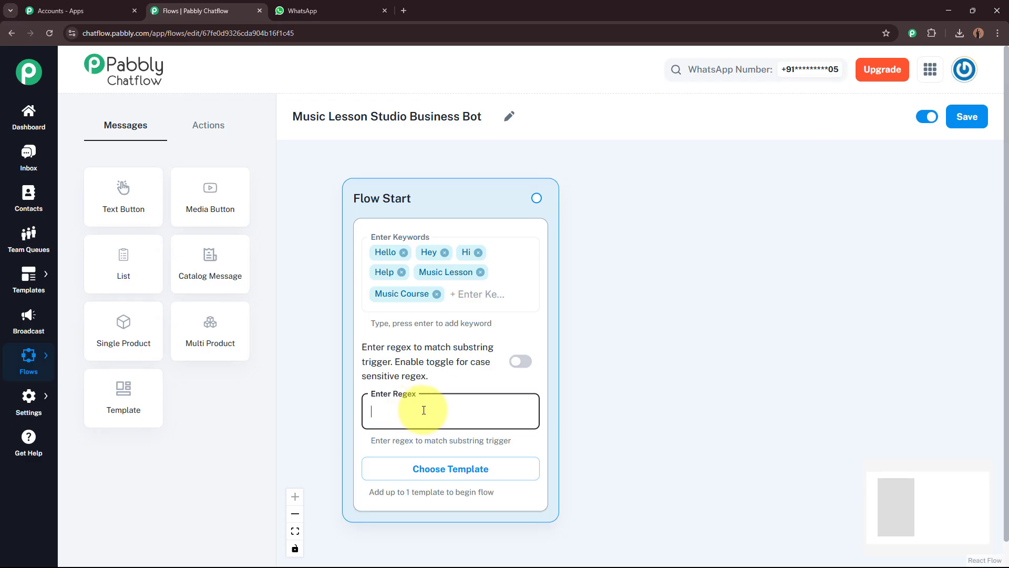
pyautogui.click(321, 347)
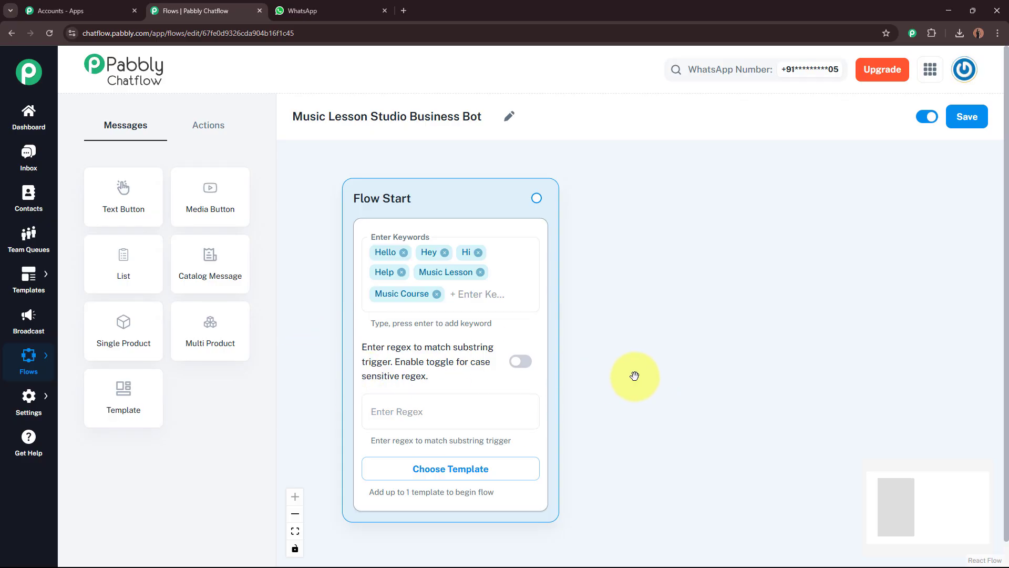
pyautogui.scroll(-1, 689, 344)
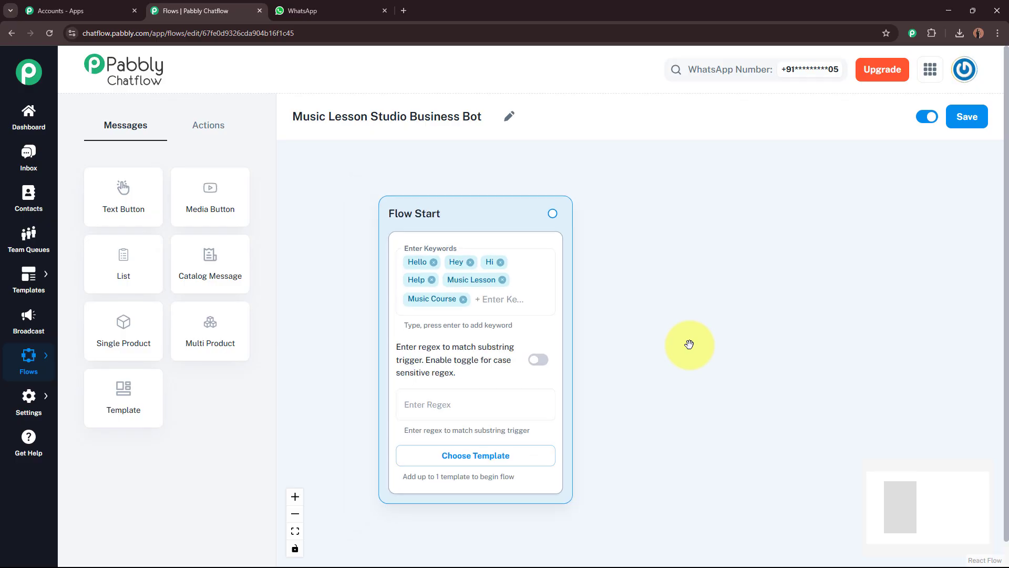
pyautogui.scroll(-2, 689, 344)
pyautogui.moveTo(725, 342); pyautogui.dragTo(626, 329)
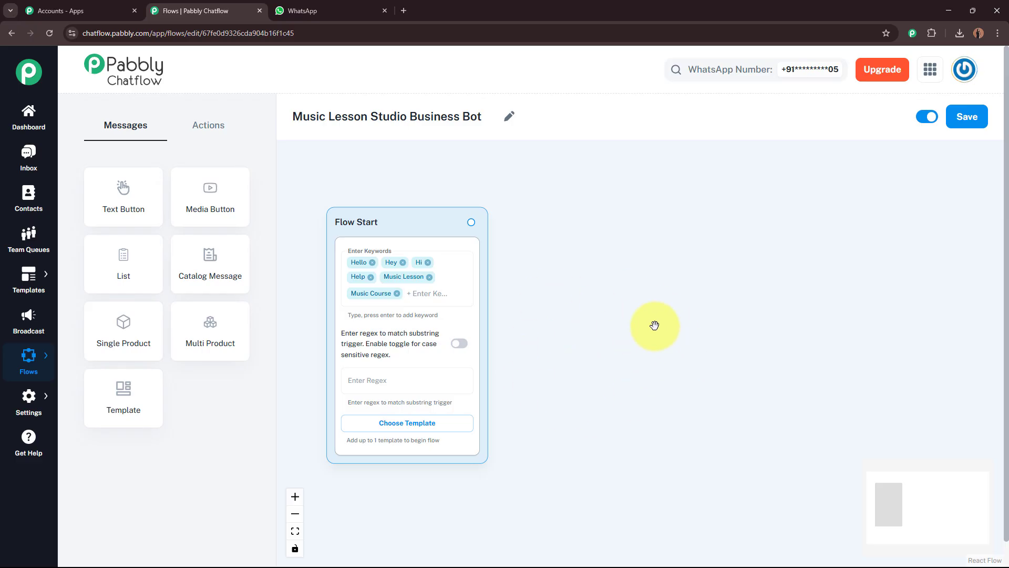
# Add an Ask Question step beside Flow Start with the pasted TuneCraft welcome and Full Name question
pyautogui.click(226, 134)
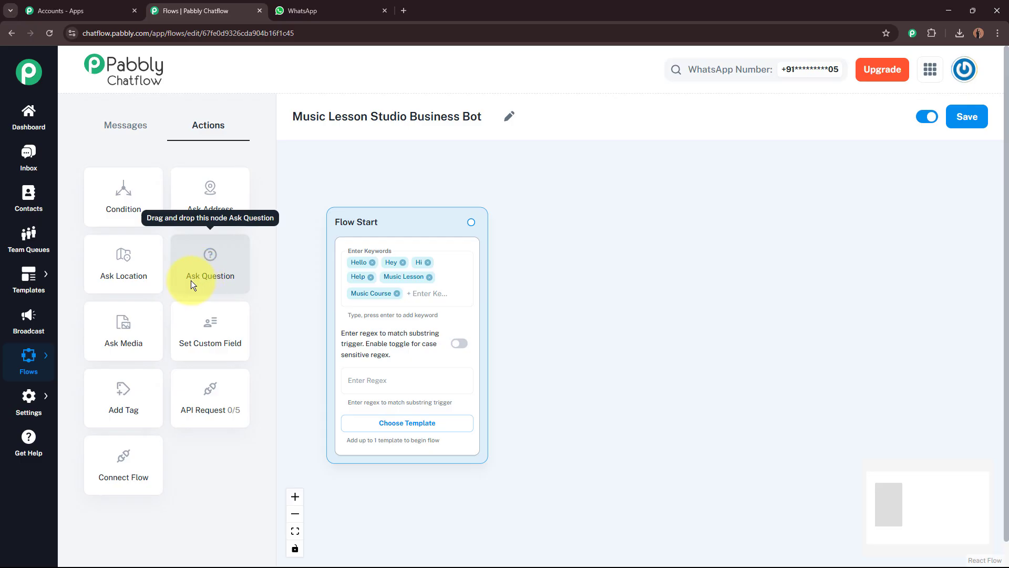
pyautogui.moveTo(221, 276); pyautogui.dragTo(672, 289)
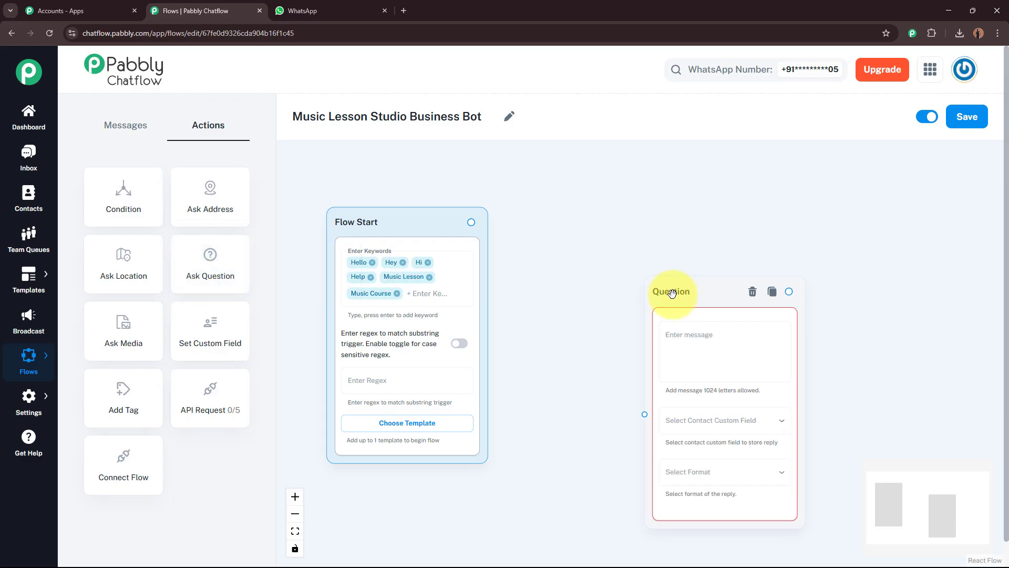
pyautogui.moveTo(649, 249); pyautogui.dragTo(587, 225)
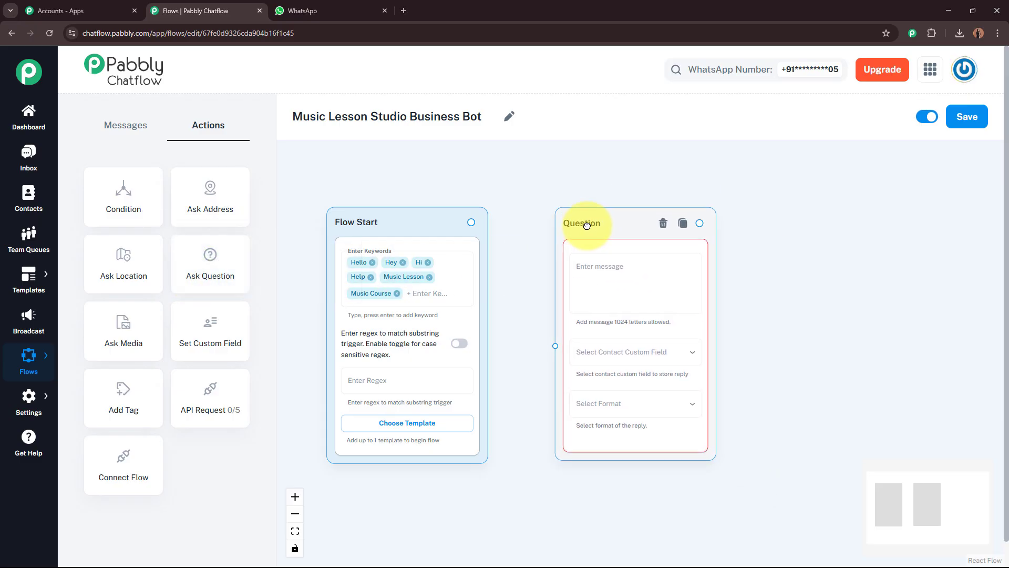
pyautogui.click(607, 266)
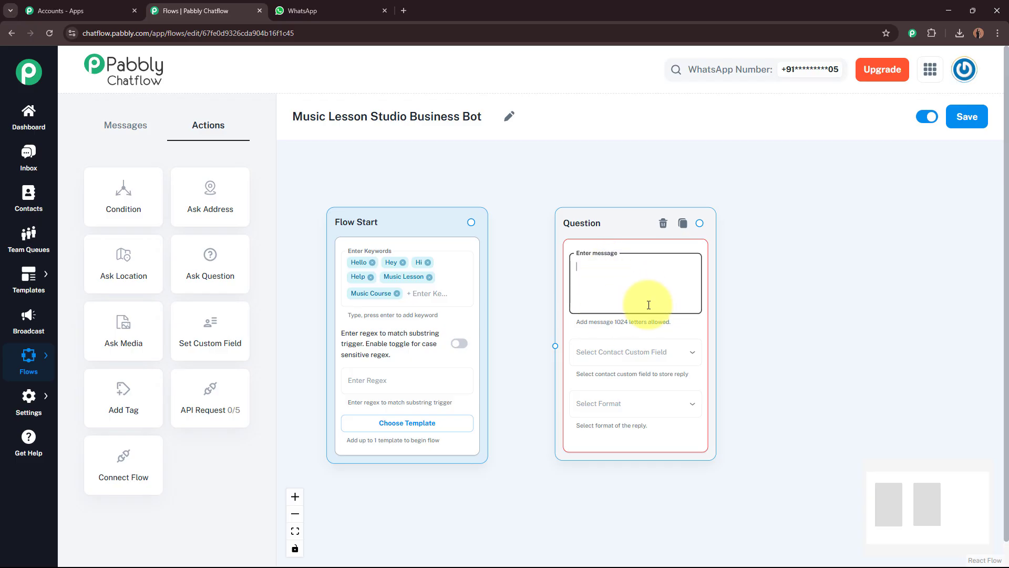
pyautogui.hotkey('ctrl', 'v')
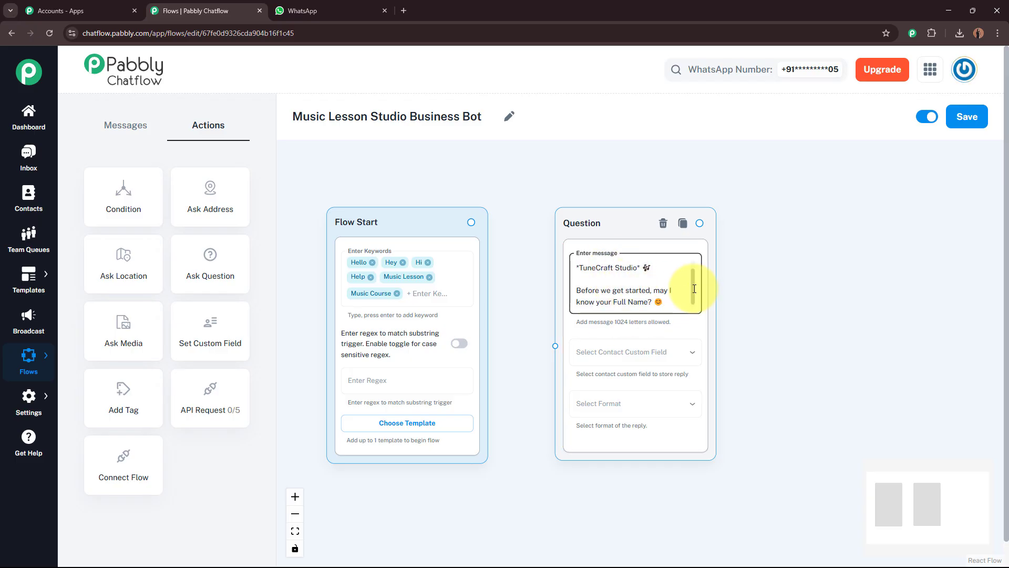
pyautogui.scroll(2, 694, 289)
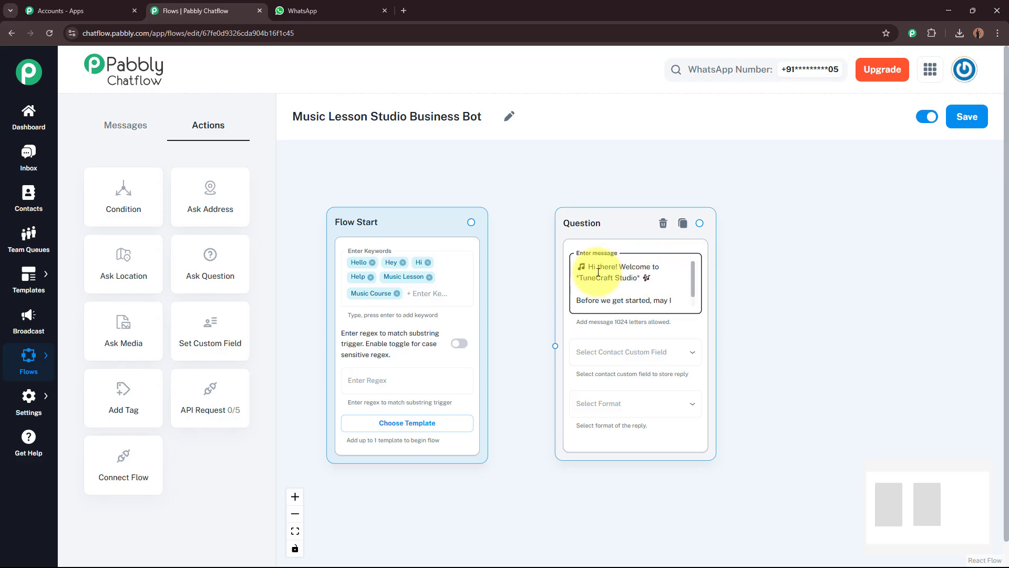
pyautogui.scroll(-2, 686, 300)
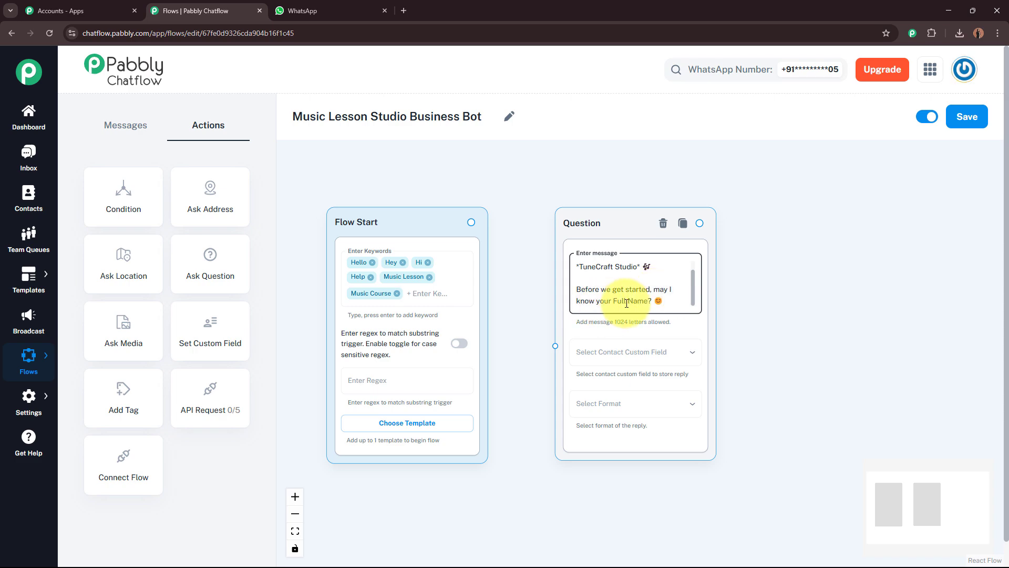
pyautogui.moveTo(693, 293)
pyautogui.mouseDown()
pyautogui.moveTo(678, 273)
pyautogui.moveTo(683, 300)
pyautogui.mouseUp()
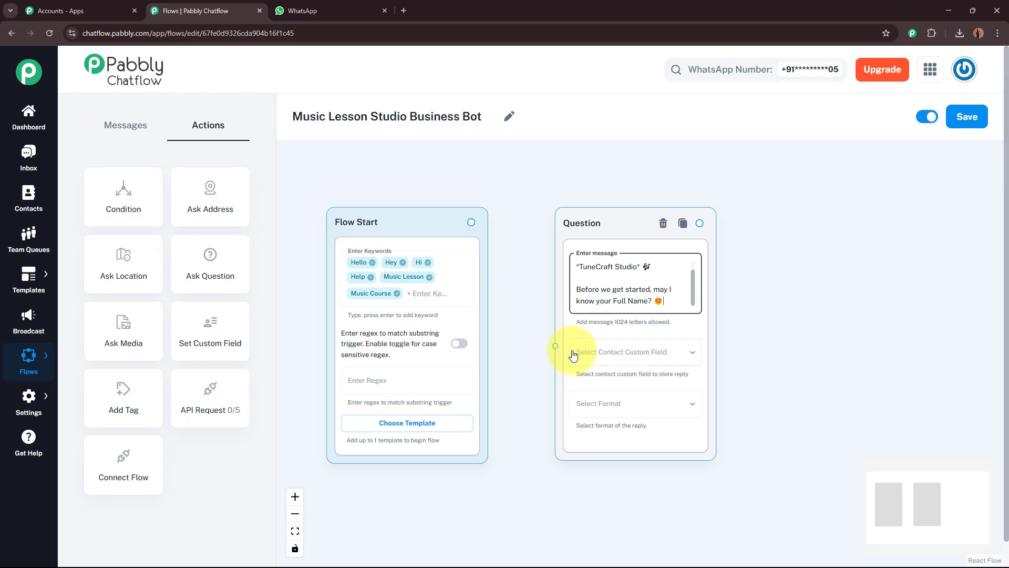
# Save the answer to the FullName custom field with Text as the reply format
pyautogui.click(644, 355)
pyautogui.click(605, 497)
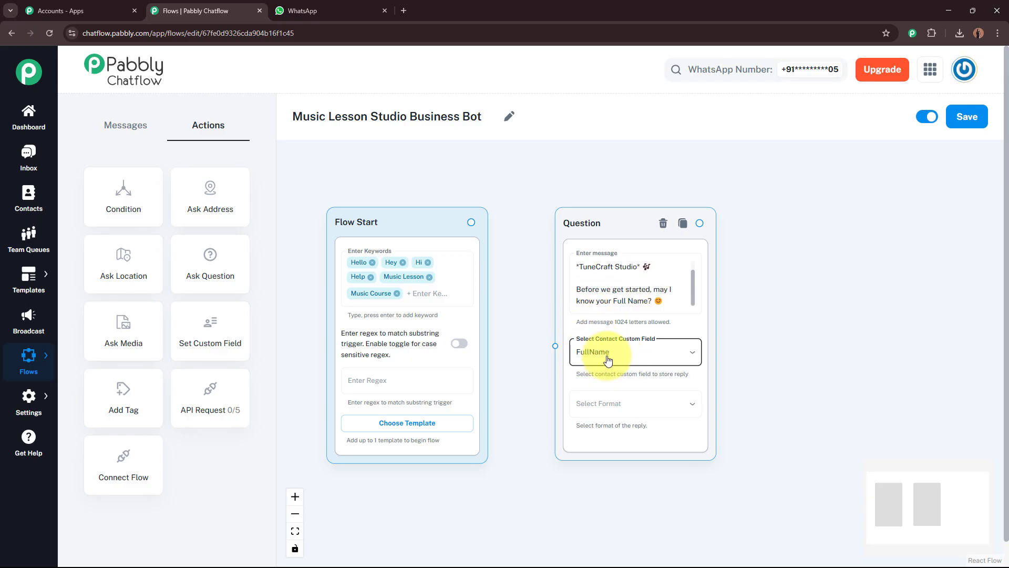
pyautogui.click(646, 406)
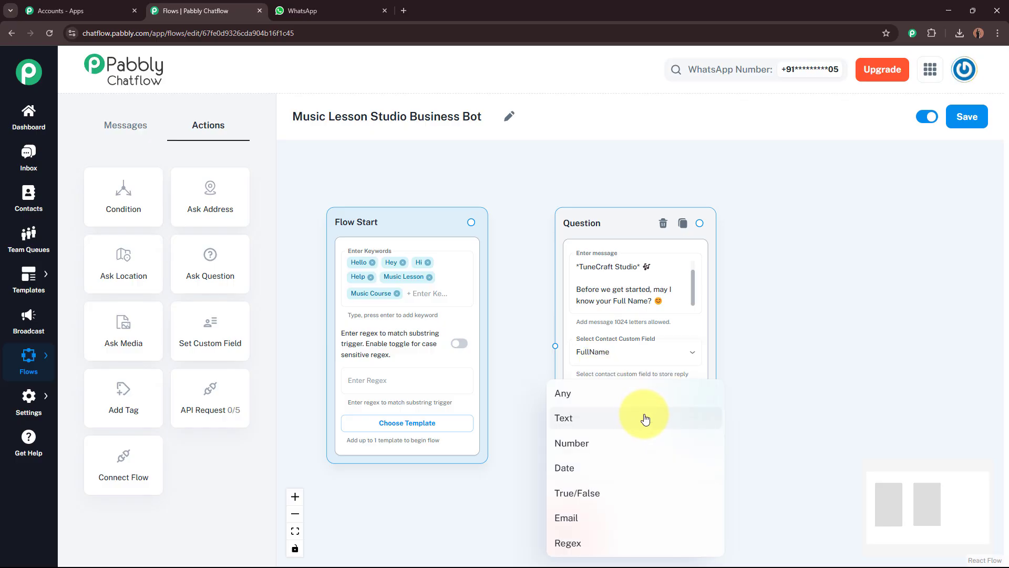
pyautogui.click(646, 418)
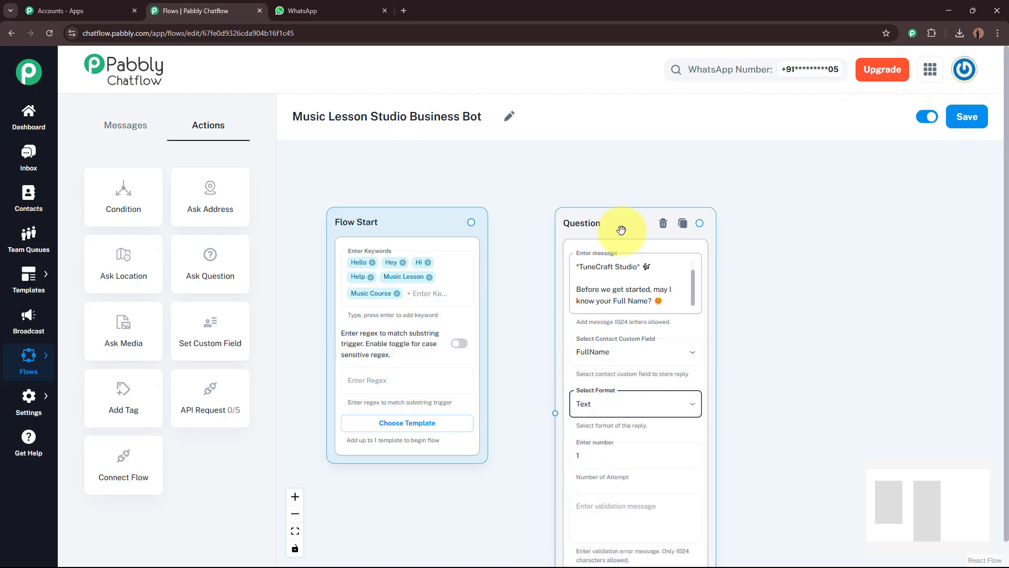
pyautogui.moveTo(621, 230); pyautogui.dragTo(621, 189)
pyautogui.click(605, 415)
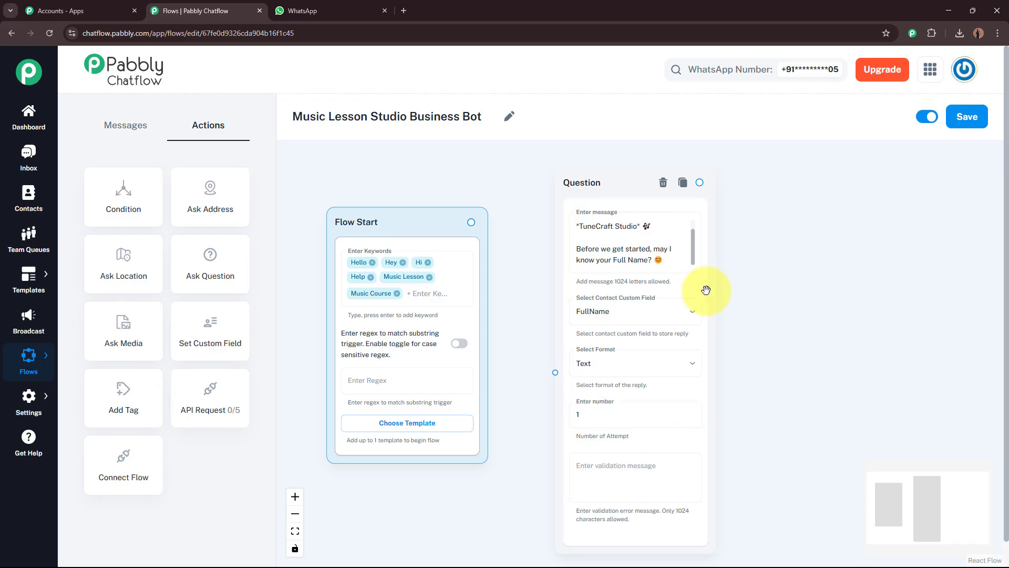
pyautogui.click(693, 251)
pyautogui.moveTo(693, 252)
pyautogui.mouseDown()
pyautogui.moveTo(692, 220)
pyautogui.moveTo(692, 255)
pyautogui.mouseUp()
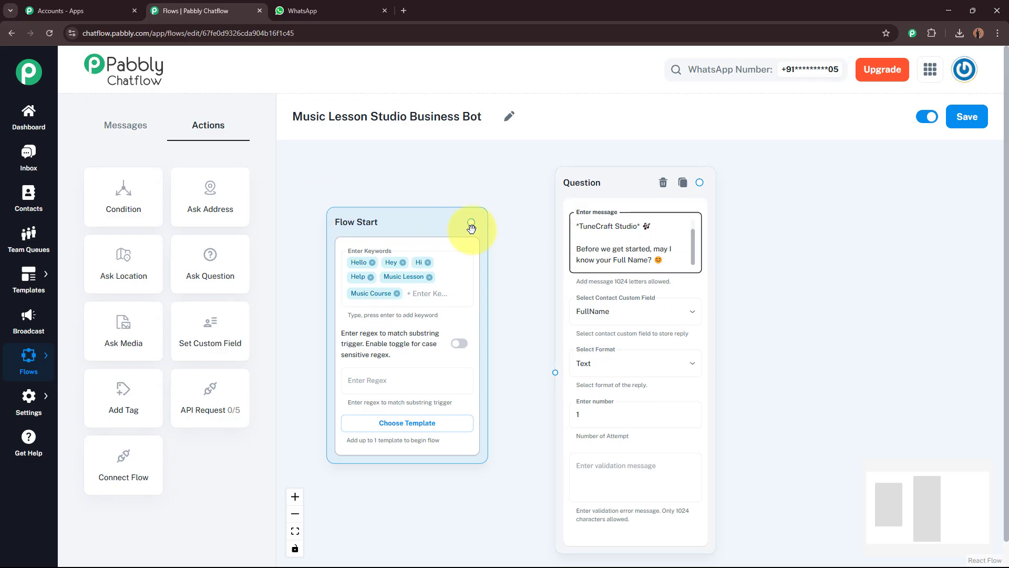
pyautogui.moveTo(471, 222); pyautogui.dragTo(555, 373)
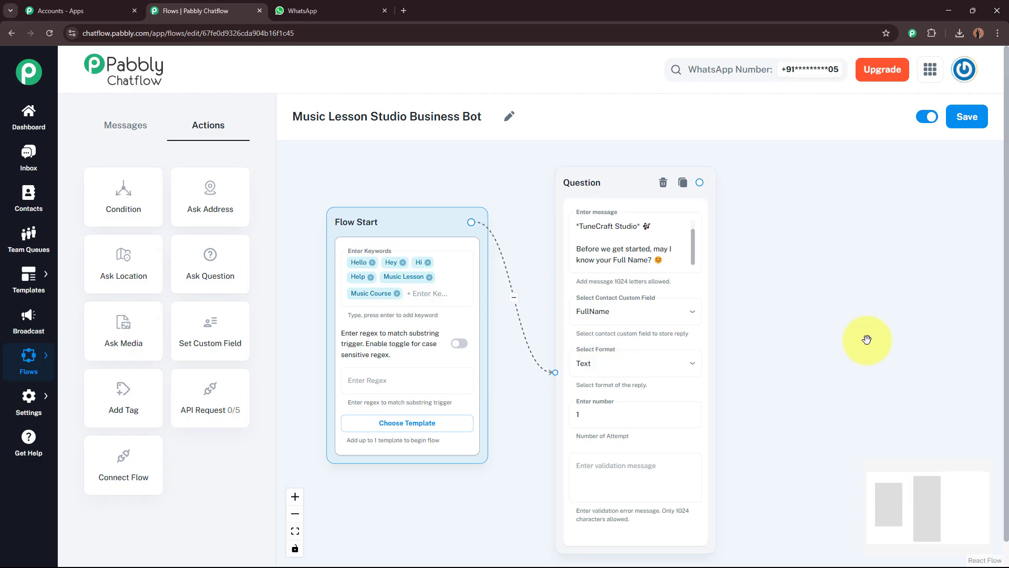
pyautogui.moveTo(841, 336); pyautogui.dragTo(656, 329)
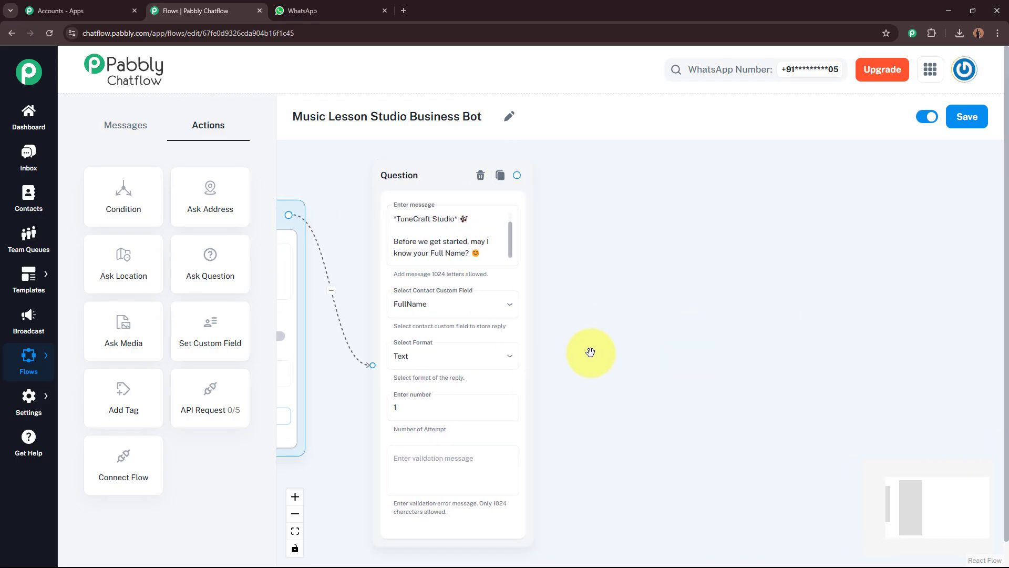
pyautogui.moveTo(215, 274); pyautogui.dragTo(676, 218)
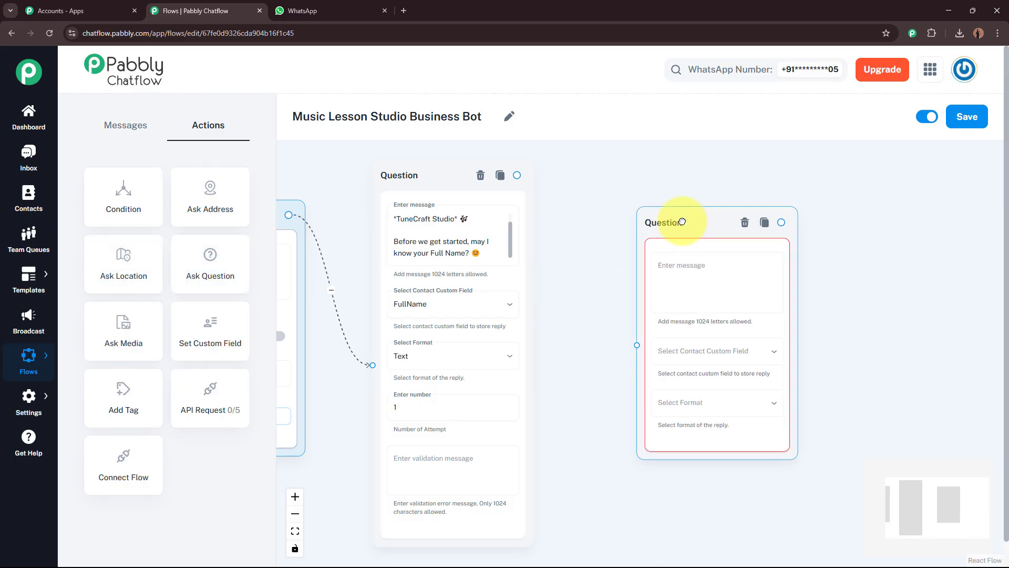
# Paste the email request message into the new question, bolding the thanks line with asterisks
pyautogui.click(738, 282)
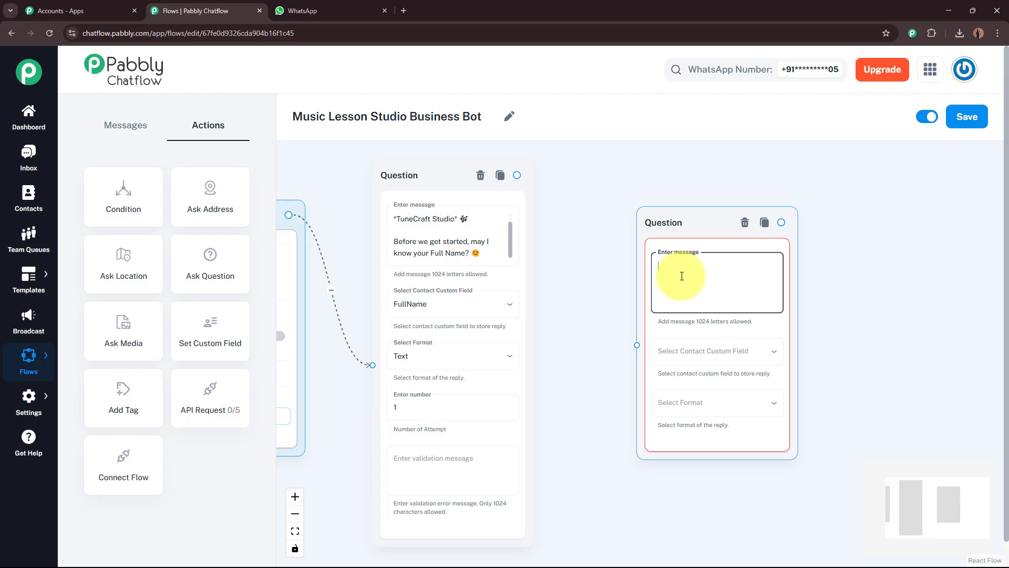
pyautogui.hotkey('ctrl', 'v')
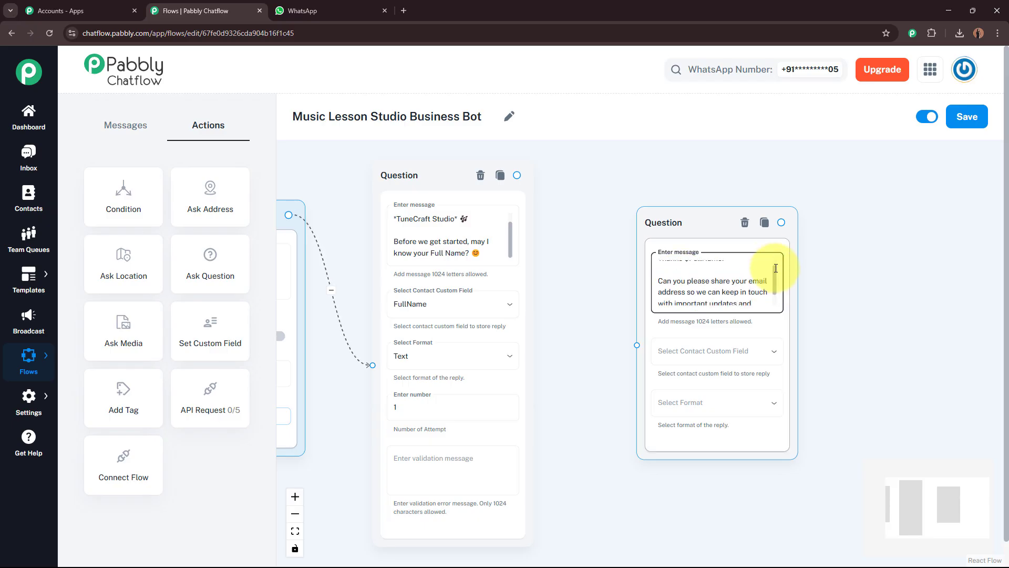
pyautogui.click(723, 266)
pyautogui.write('*')
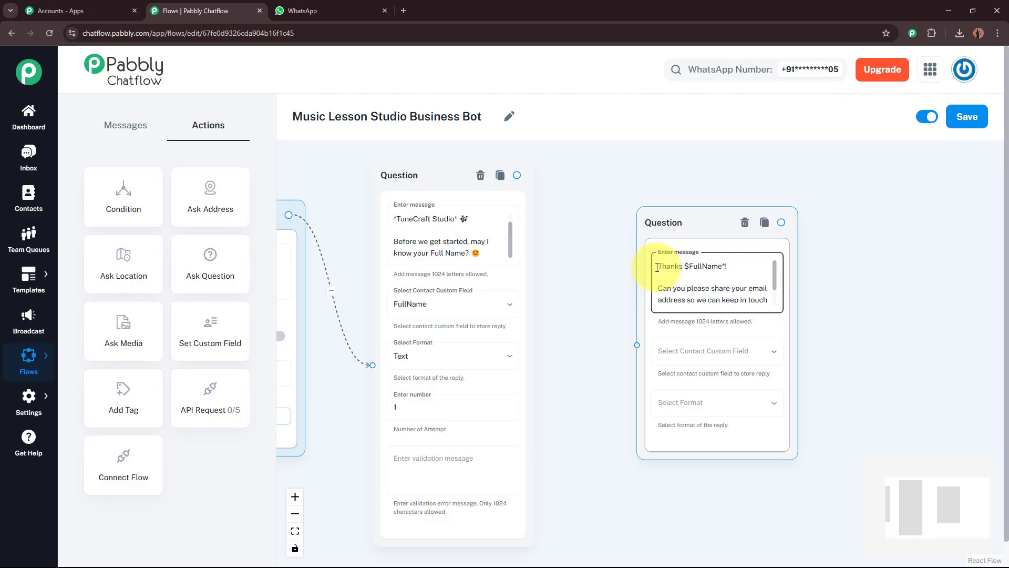
pyautogui.click(661, 267)
pyautogui.write('*')
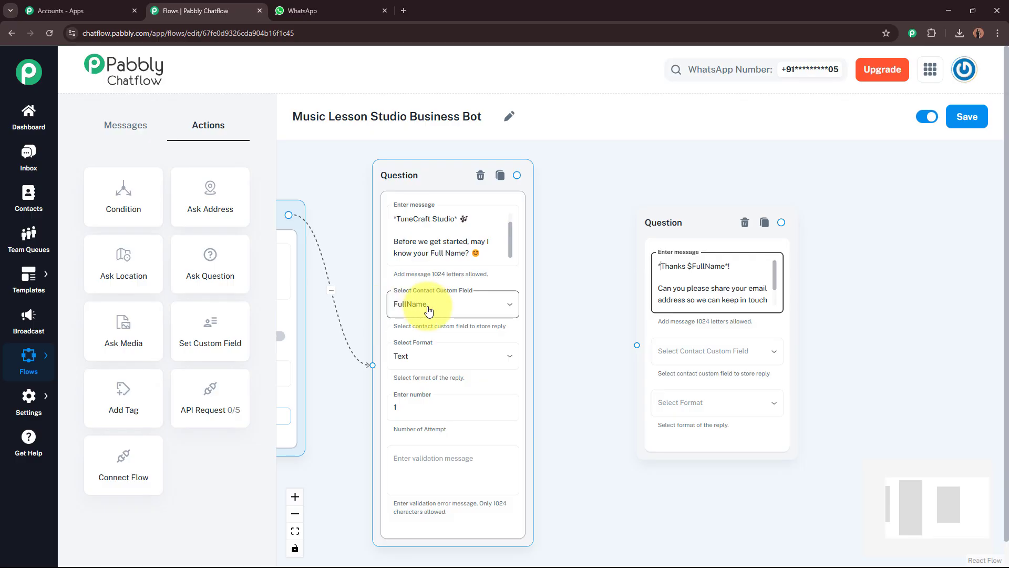
pyautogui.click(704, 279)
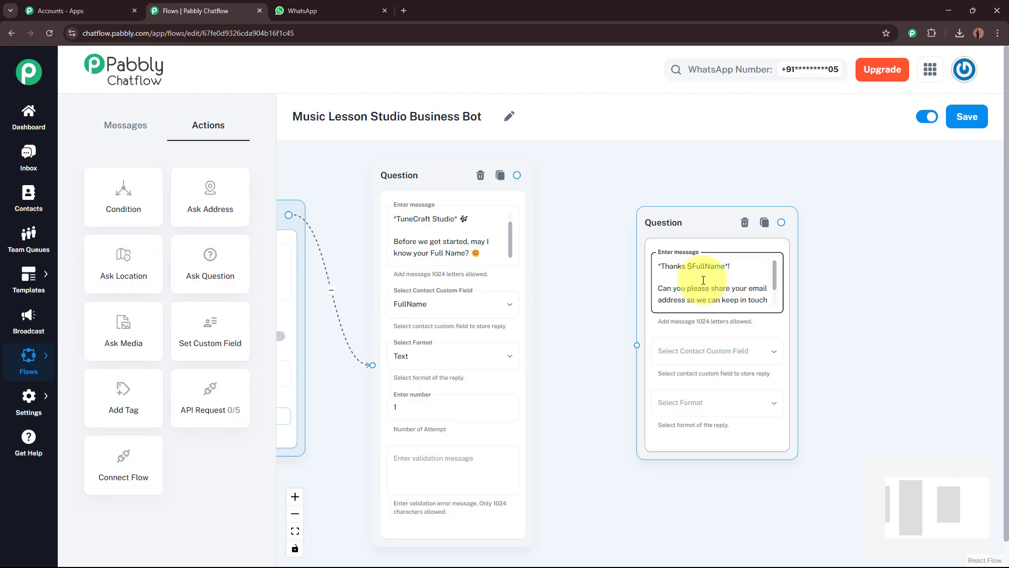
pyautogui.click(444, 292)
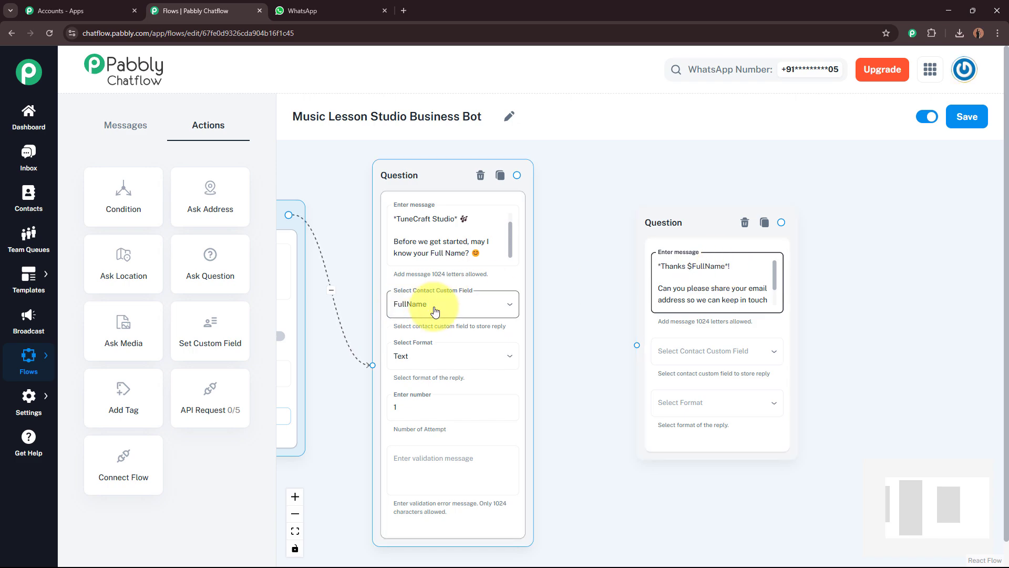
pyautogui.click(701, 278)
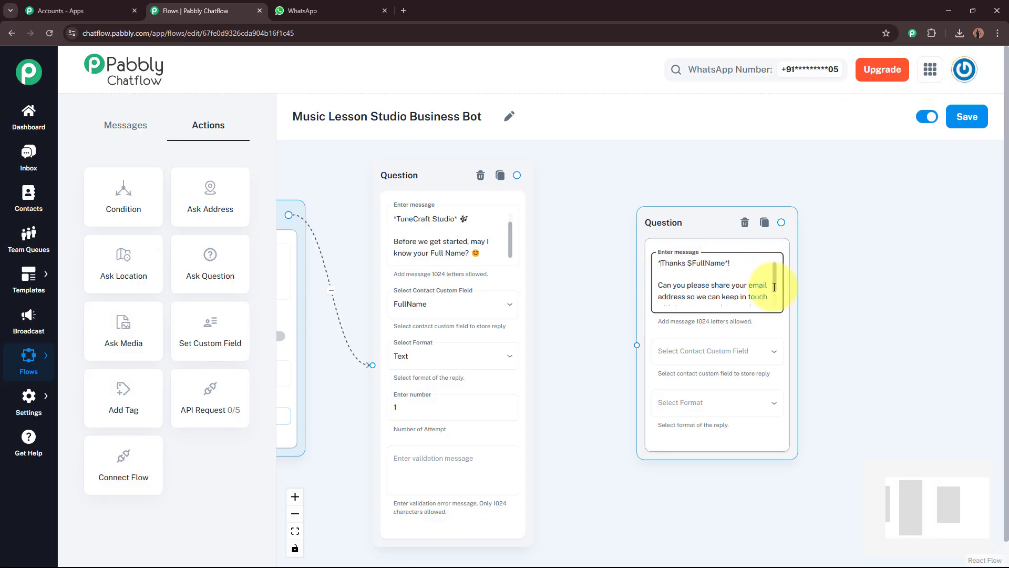
pyautogui.scroll(-2, 700, 266)
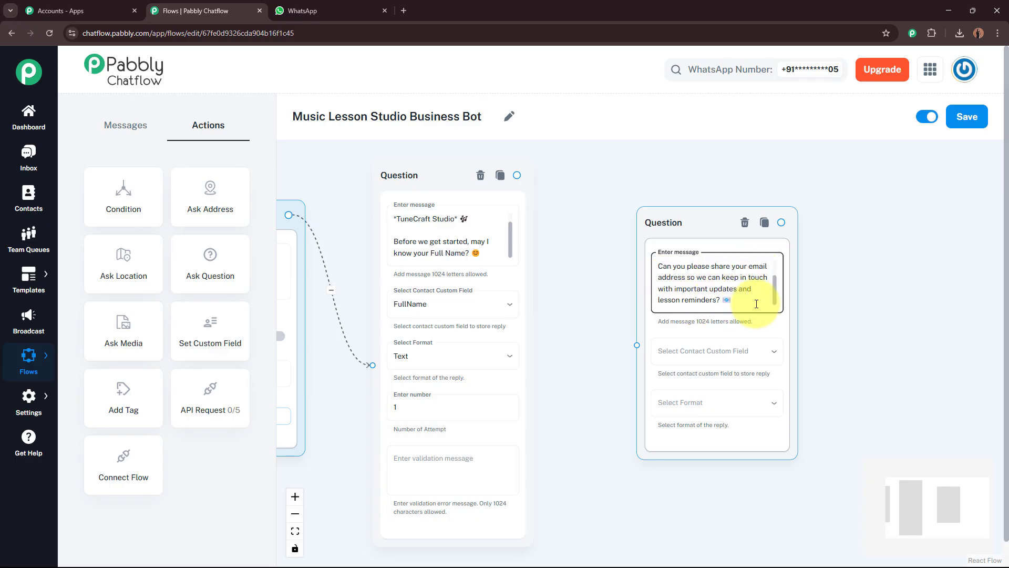
pyautogui.scroll(2, 765, 305)
pyautogui.scroll(-2, 770, 307)
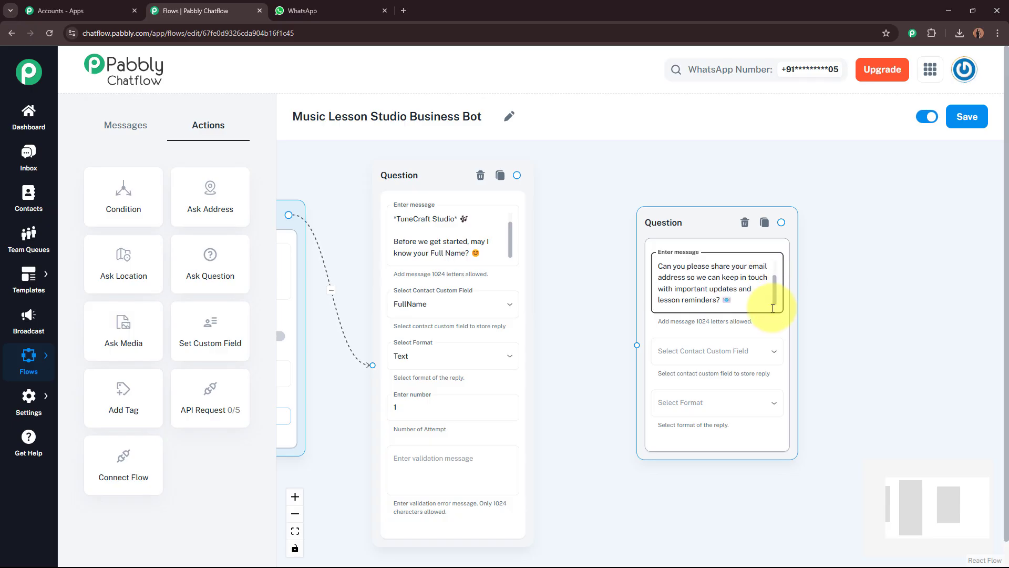
# Store the reply in the Email field with Email format, placing the node beside the first question
pyautogui.click(692, 356)
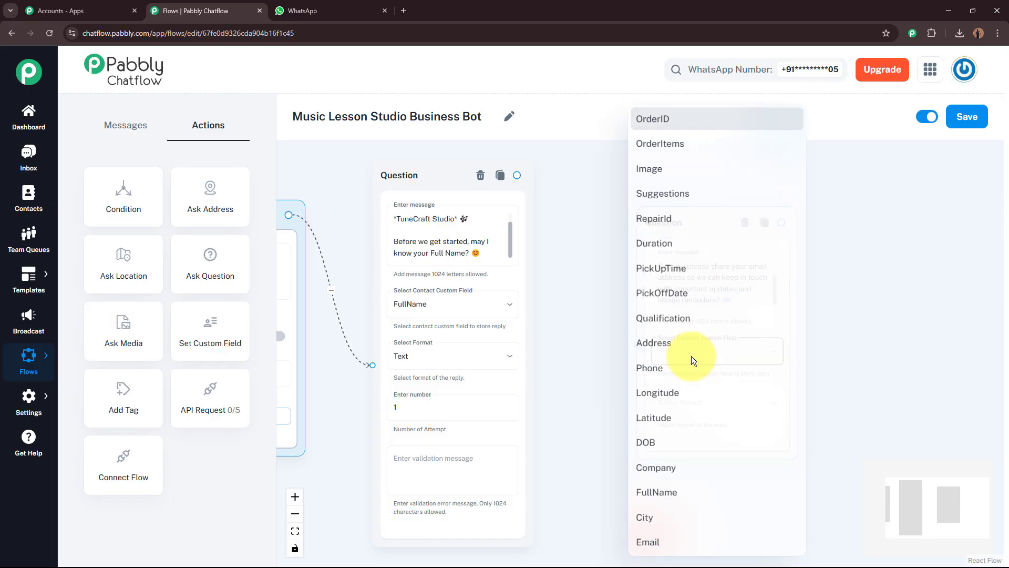
pyautogui.click(672, 546)
pyautogui.click(728, 401)
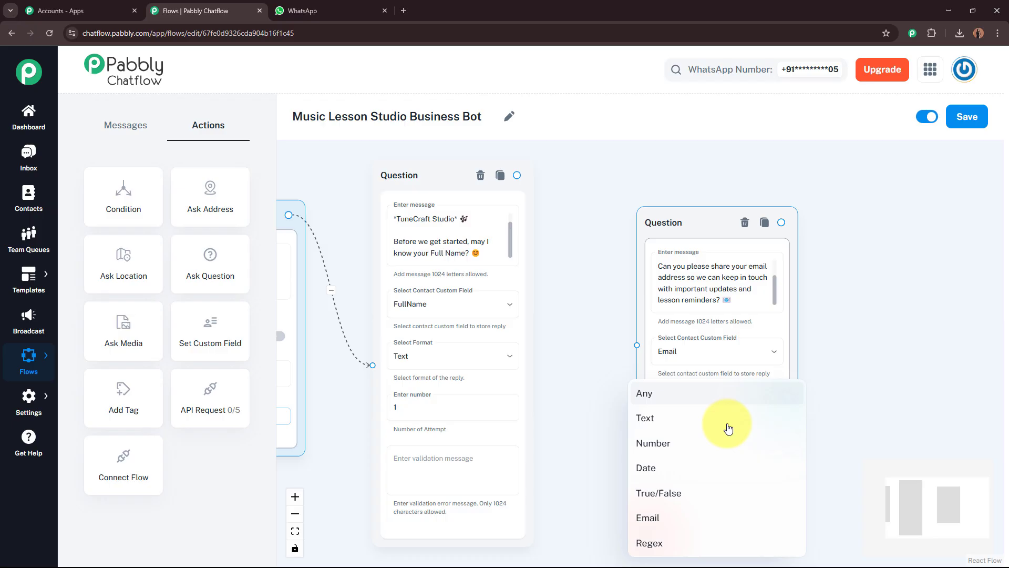
pyautogui.click(716, 521)
pyautogui.moveTo(598, 439); pyautogui.dragTo(581, 397)
pyautogui.click(652, 409)
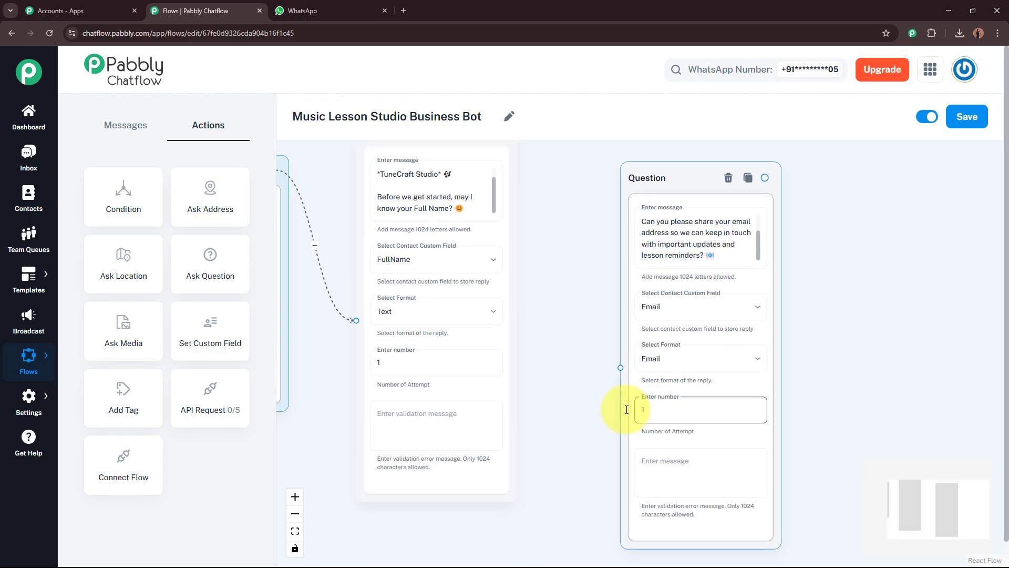
pyautogui.scroll(-1, 595, 406)
pyautogui.moveTo(652, 212); pyautogui.dragTo(619, 170)
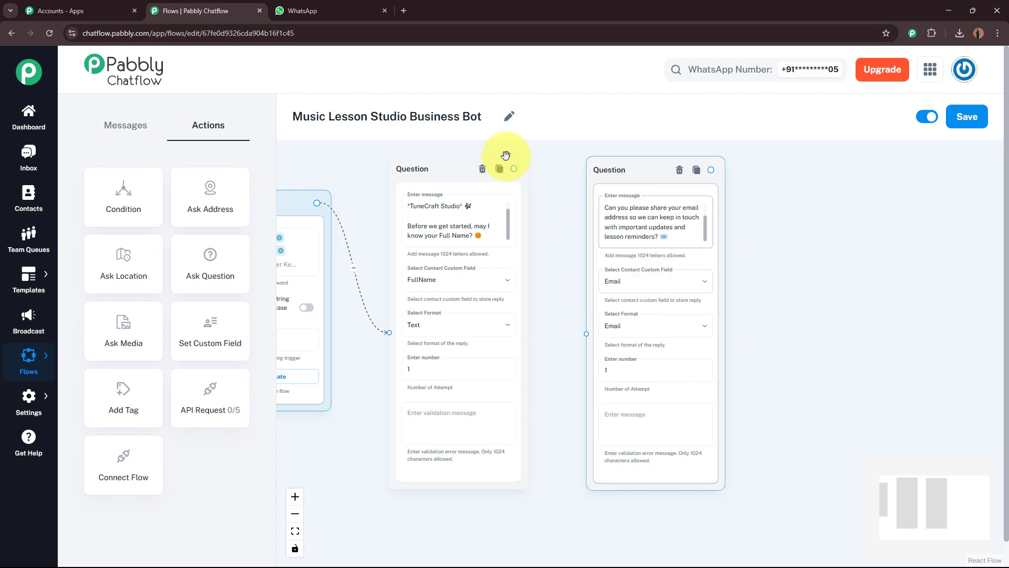
# Connect the full-name question to the email question, then drag a new link out from the email question
pyautogui.click(516, 166)
pyautogui.moveTo(513, 168); pyautogui.dragTo(587, 333)
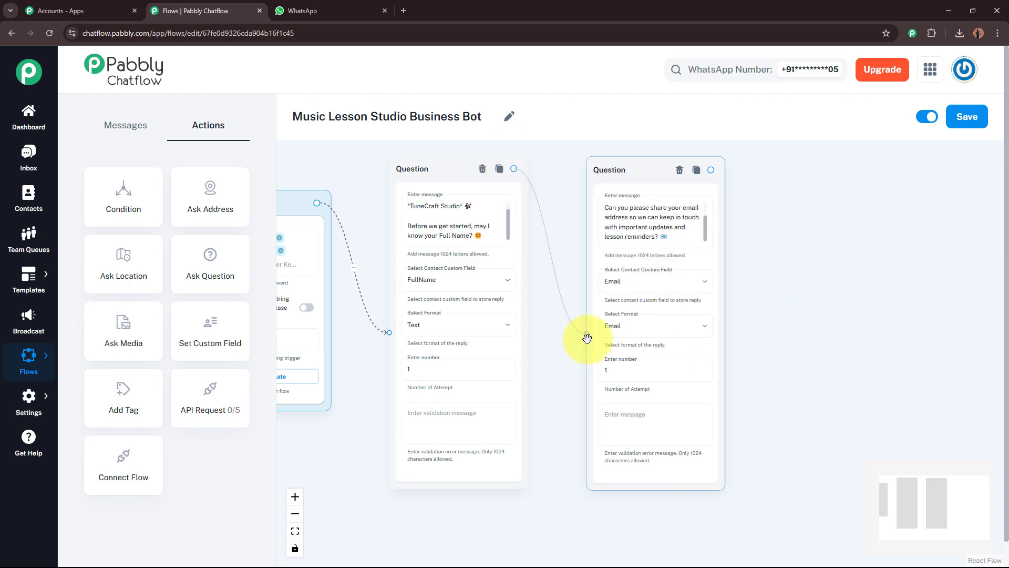
pyautogui.moveTo(494, 356); pyautogui.dragTo(358, 368)
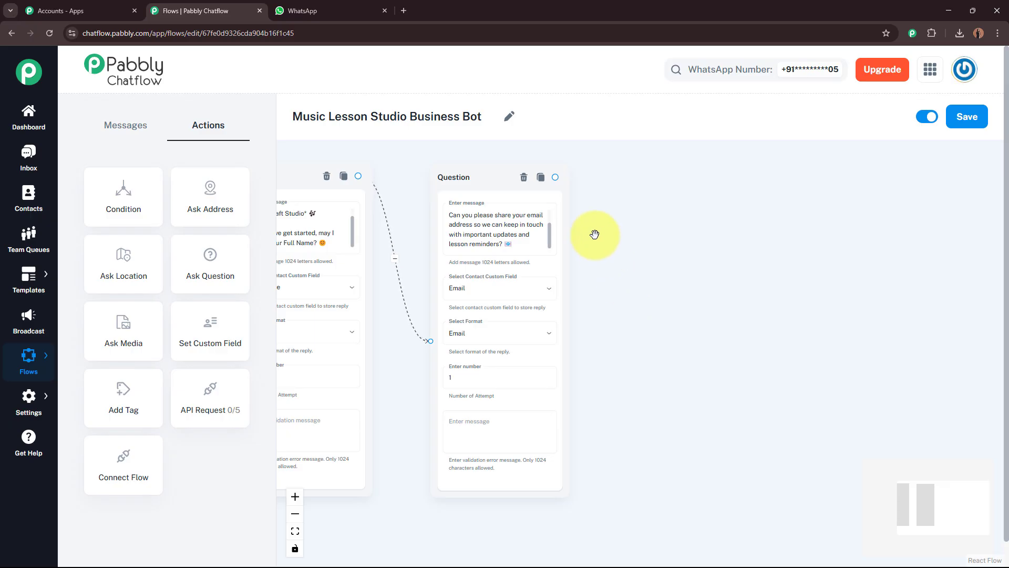
pyautogui.moveTo(557, 179); pyautogui.dragTo(684, 297)
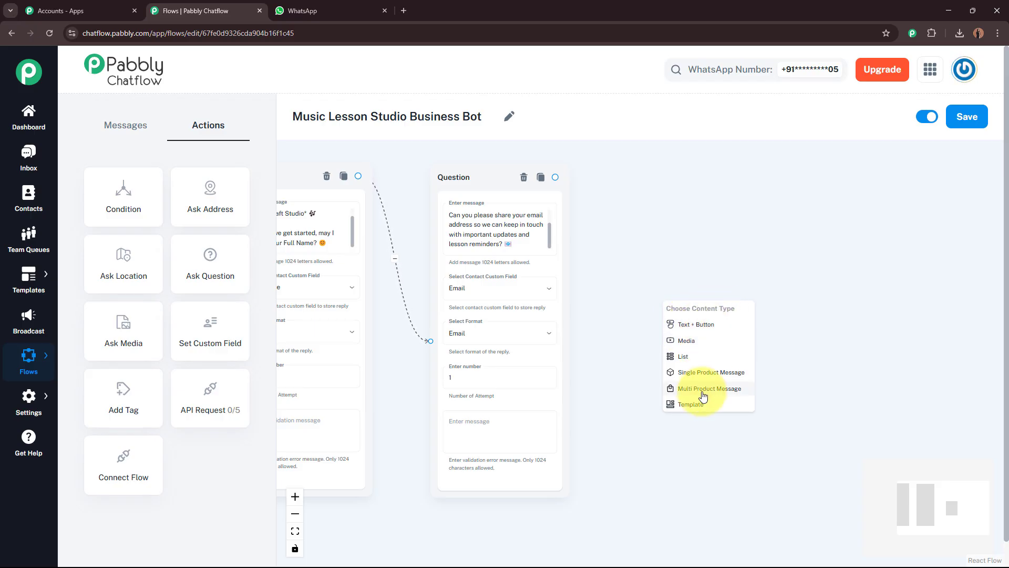
# Add a Text + Button message welcoming $FullName to TuneCraft Studio and asking them to choose an option
pyautogui.click(713, 330)
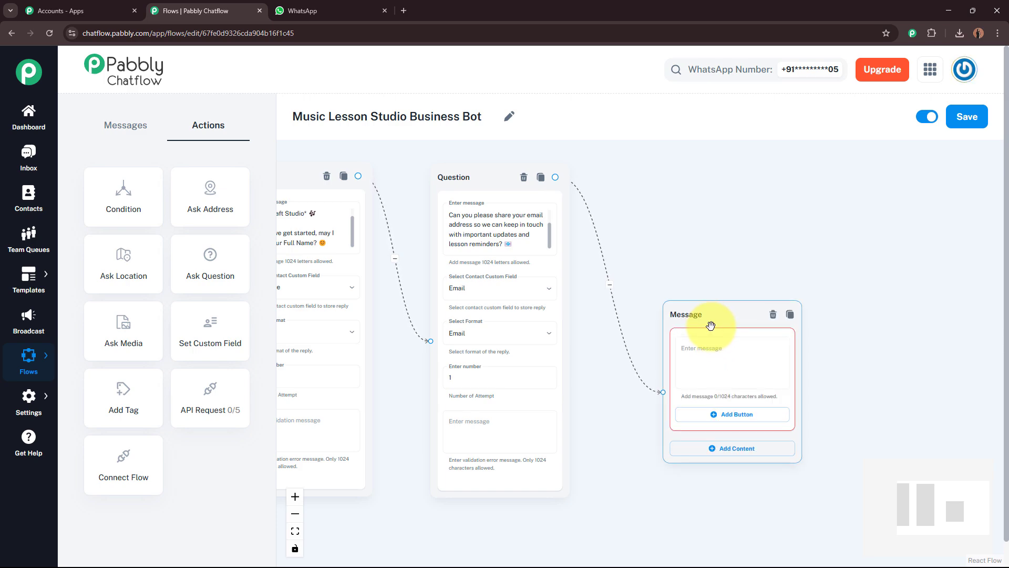
pyautogui.moveTo(716, 314); pyautogui.dragTo(699, 249)
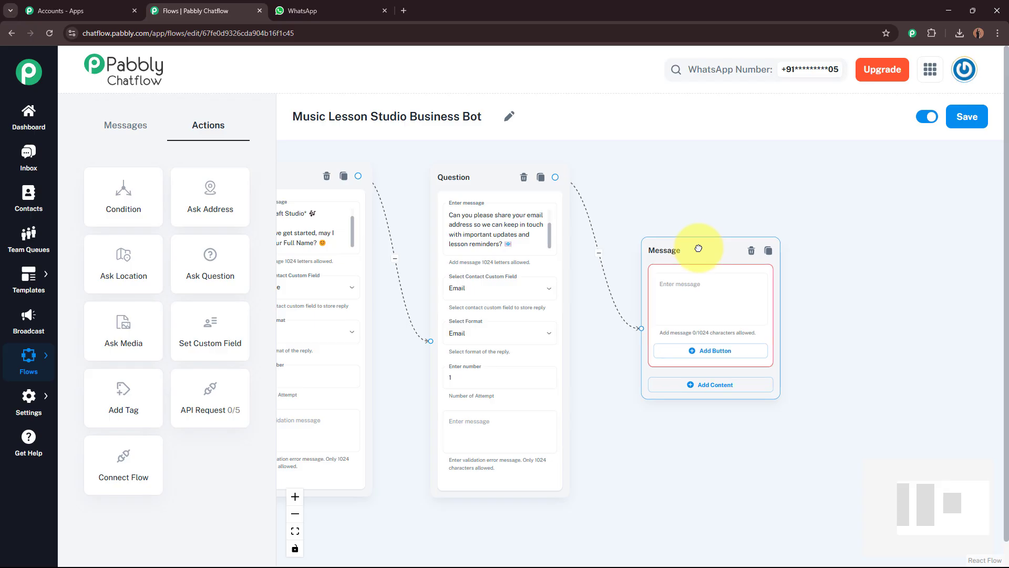
pyautogui.moveTo(838, 247); pyautogui.dragTo(762, 252)
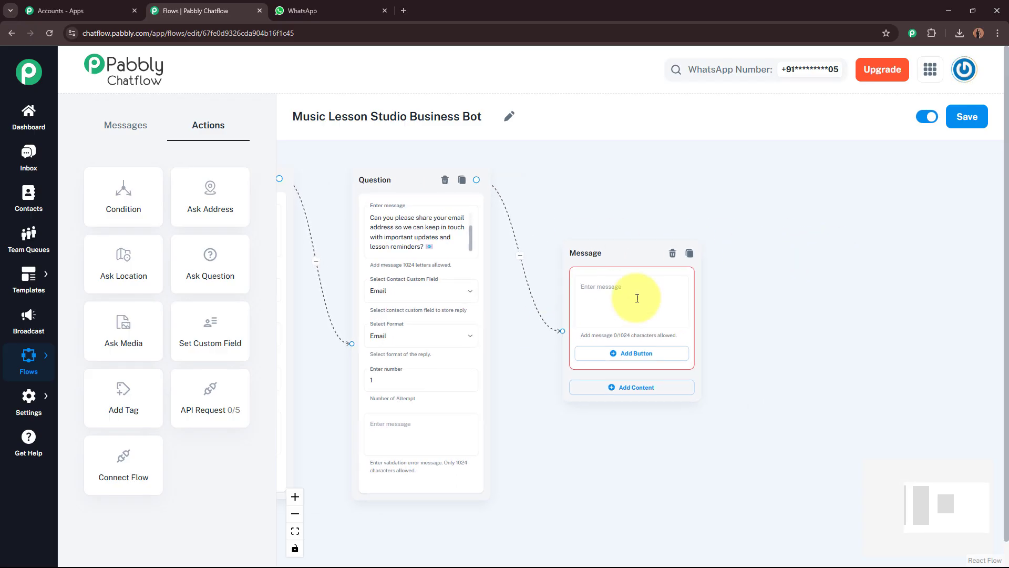
pyautogui.click(619, 286)
pyautogui.click(619, 285)
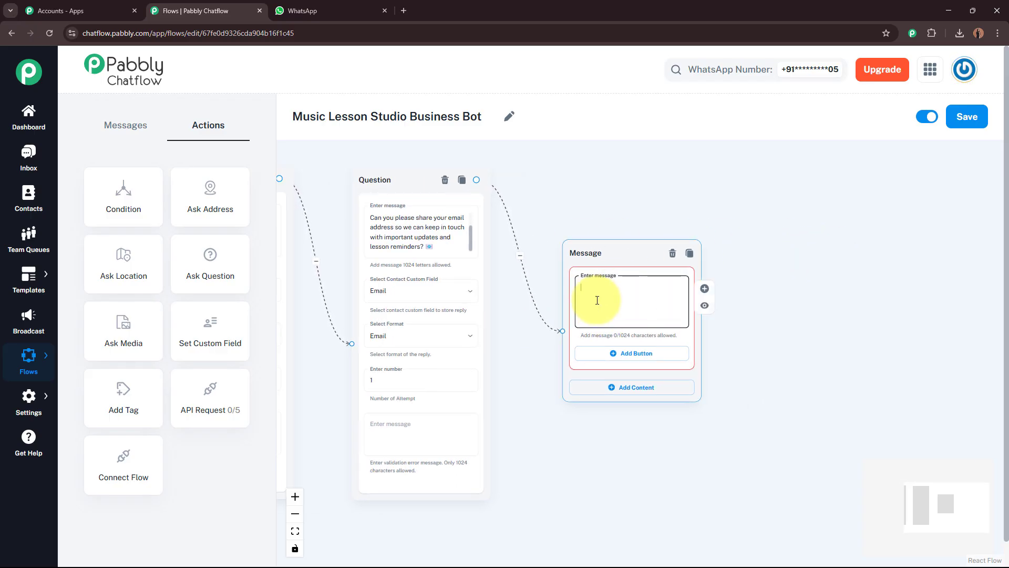
pyautogui.hotkey('ctrl', 'v')
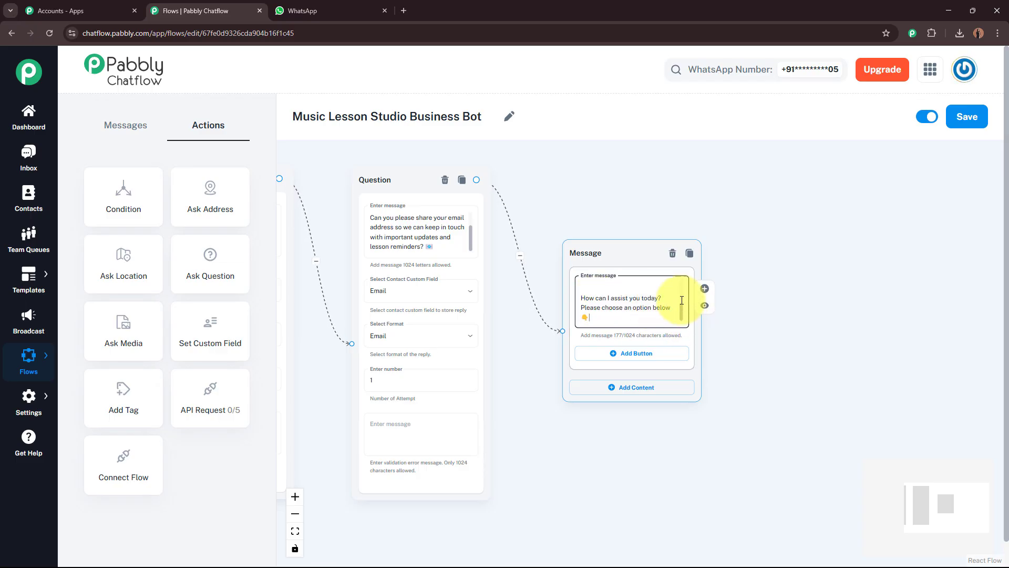
pyautogui.scroll(3, 831, 294)
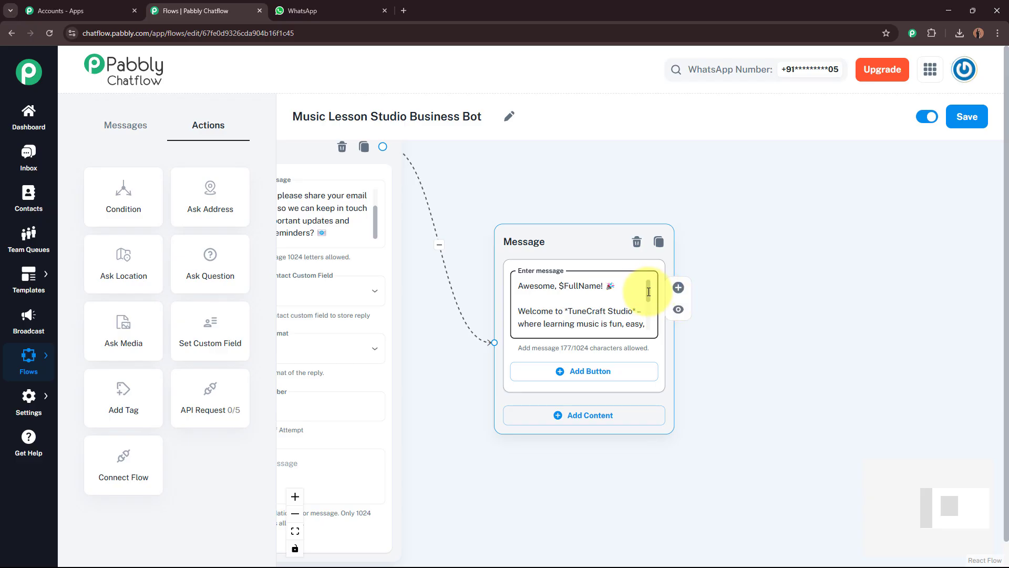
pyautogui.scroll(-2, 648, 297)
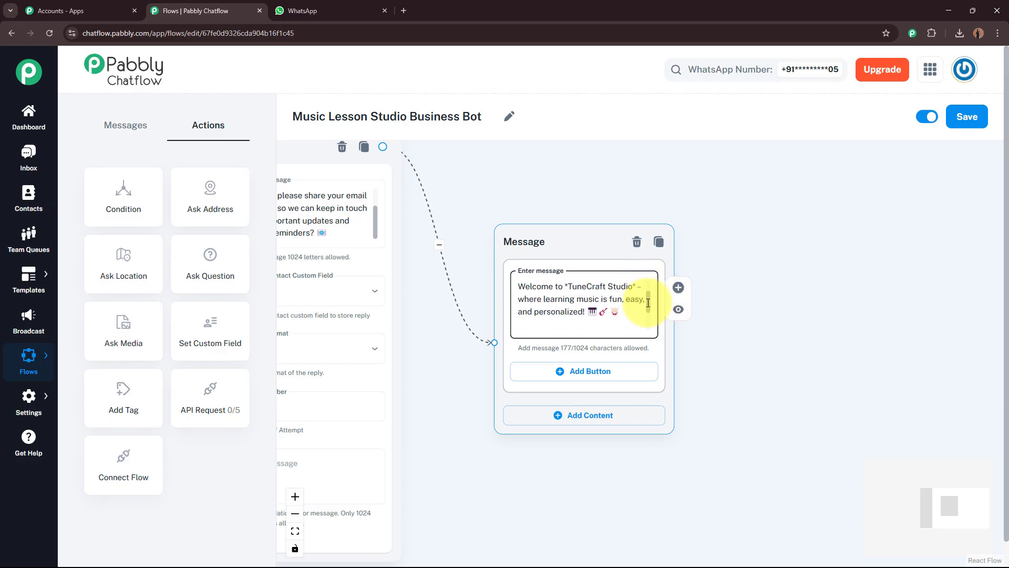
pyautogui.moveTo(649, 303); pyautogui.dragTo(646, 324)
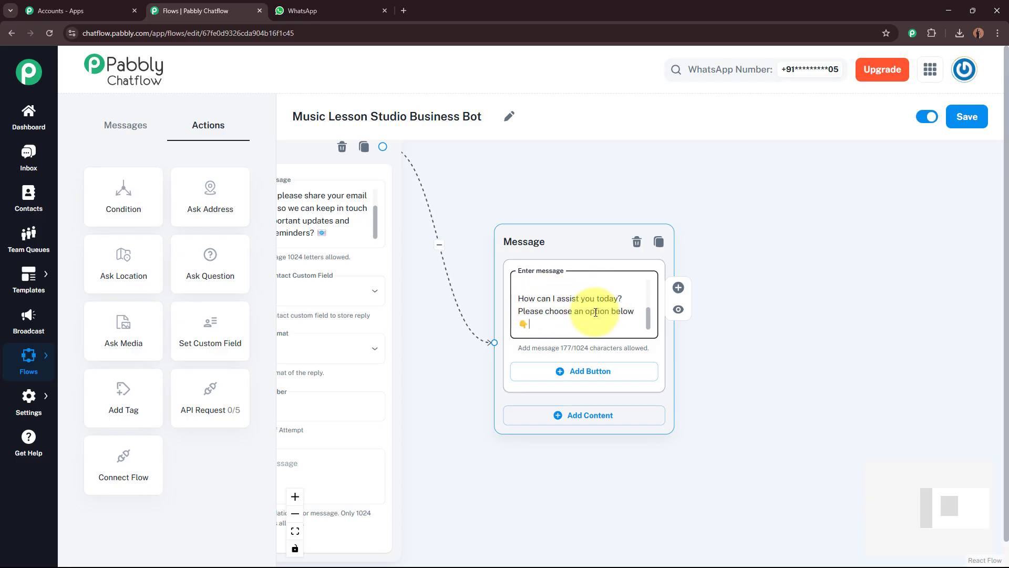
pyautogui.moveTo(647, 314); pyautogui.dragTo(646, 290)
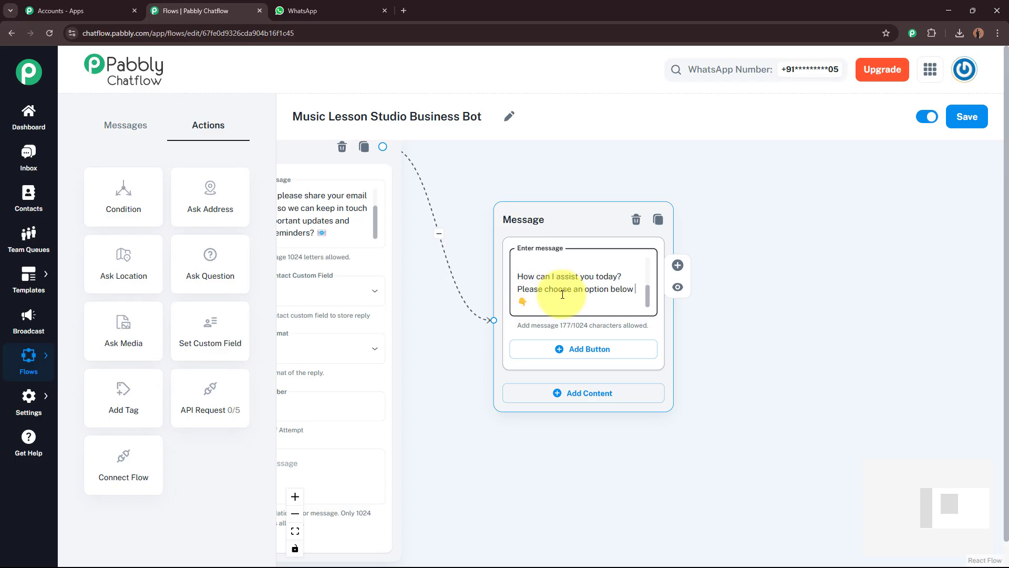
# Add the first reply button to the welcome message and label it View Courses
pyautogui.click(577, 354)
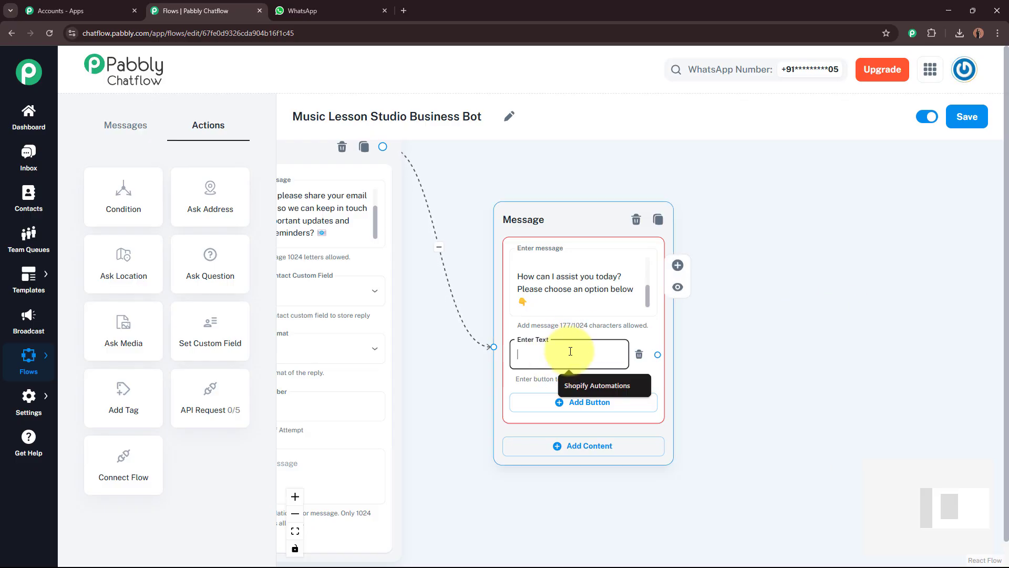
pyautogui.moveTo(647, 292); pyautogui.dragTo(583, 335)
pyautogui.click(525, 361)
pyautogui.write('🎶 View Courses')
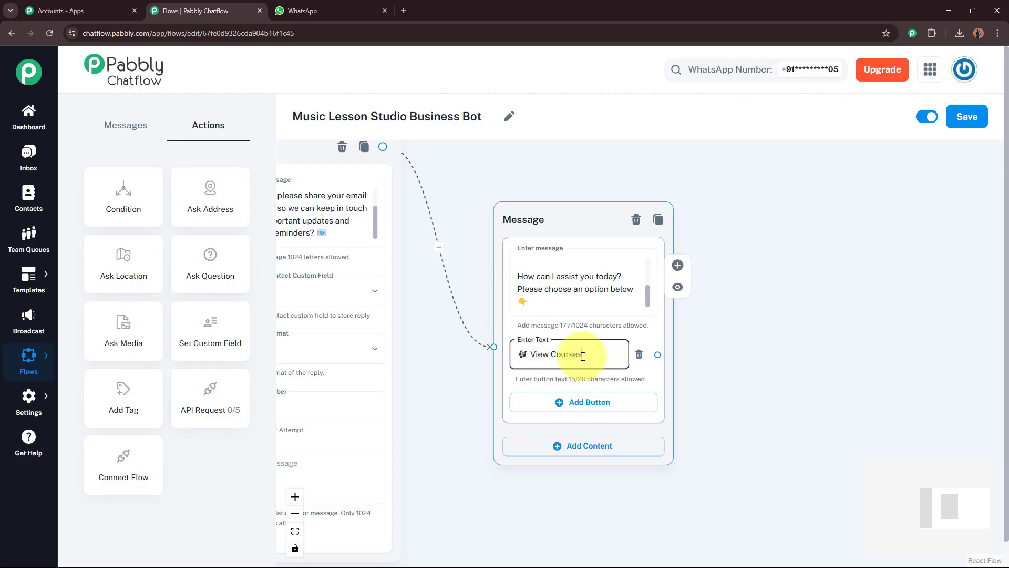
pyautogui.click(718, 356)
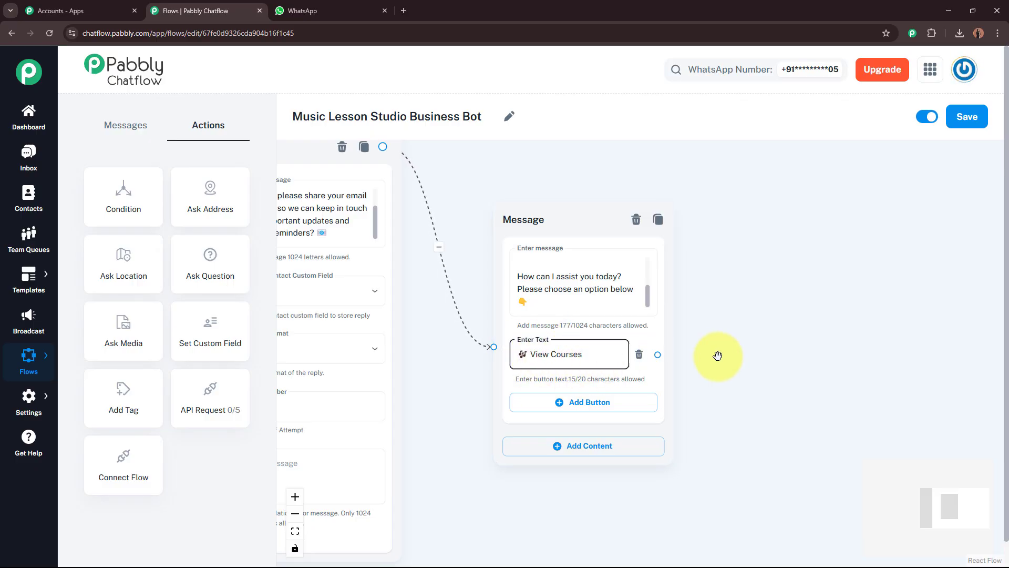
pyautogui.moveTo(729, 379); pyautogui.dragTo(712, 342)
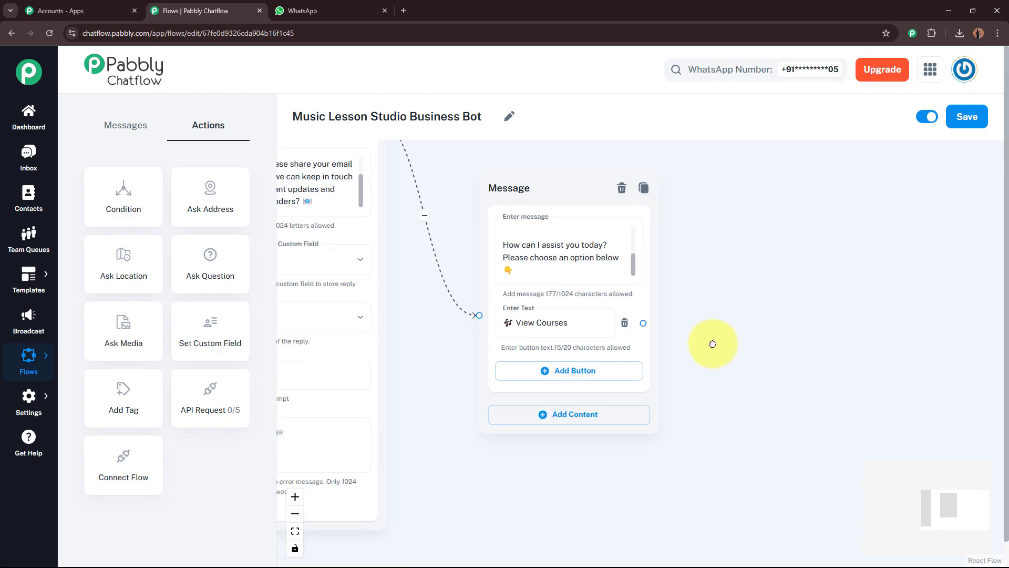
# Add two more reply buttons labelled Pricing & Packages and Contact Us!
pyautogui.click(586, 373)
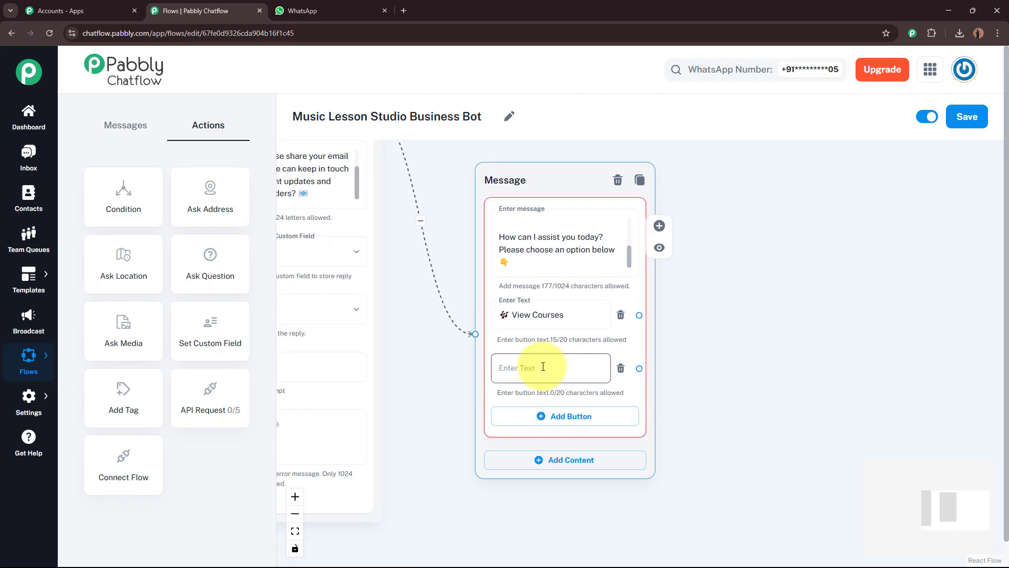
pyautogui.click(586, 371)
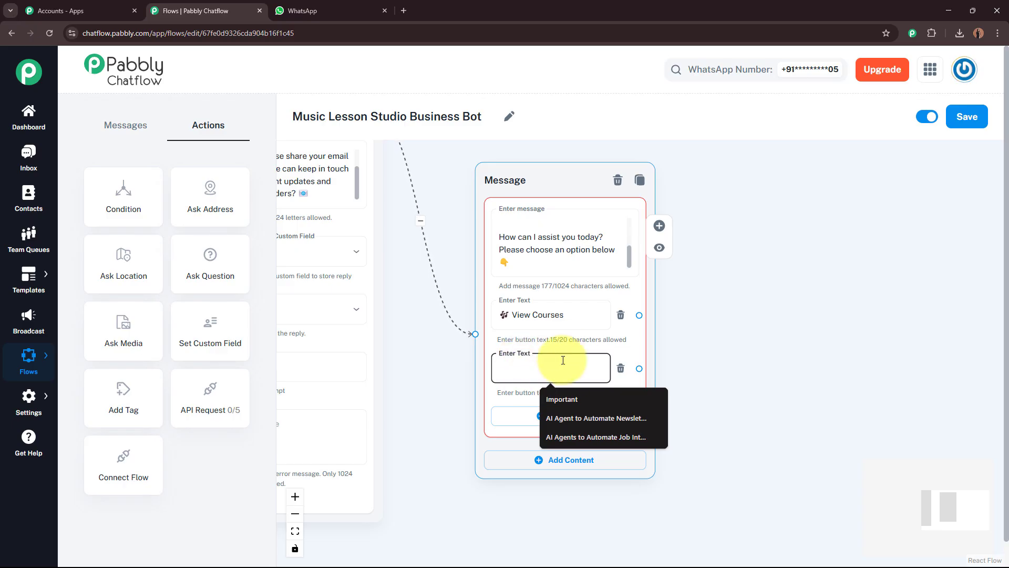
pyautogui.write('💸Pricing & Packages')
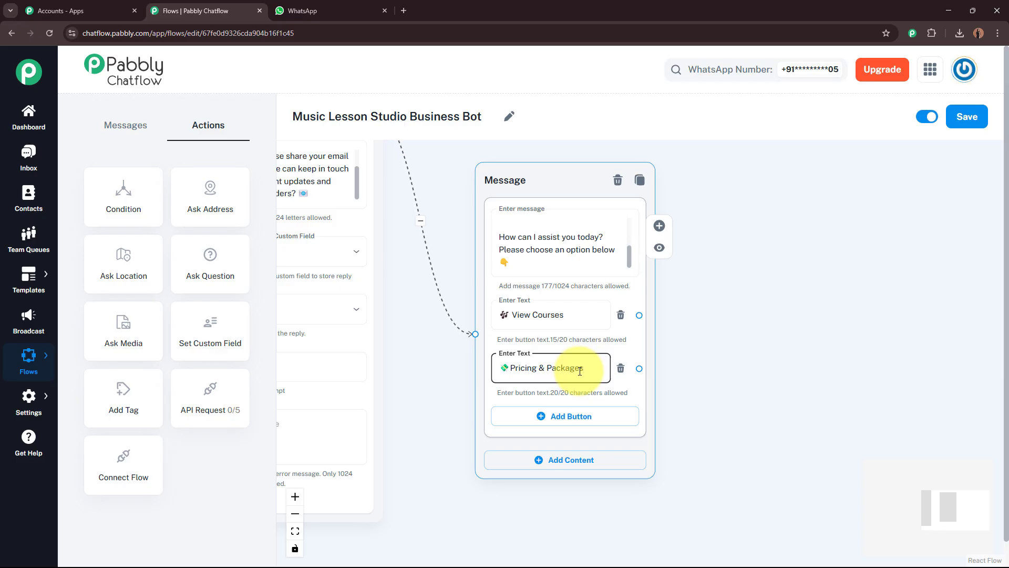
pyautogui.click(574, 417)
pyautogui.click(723, 378)
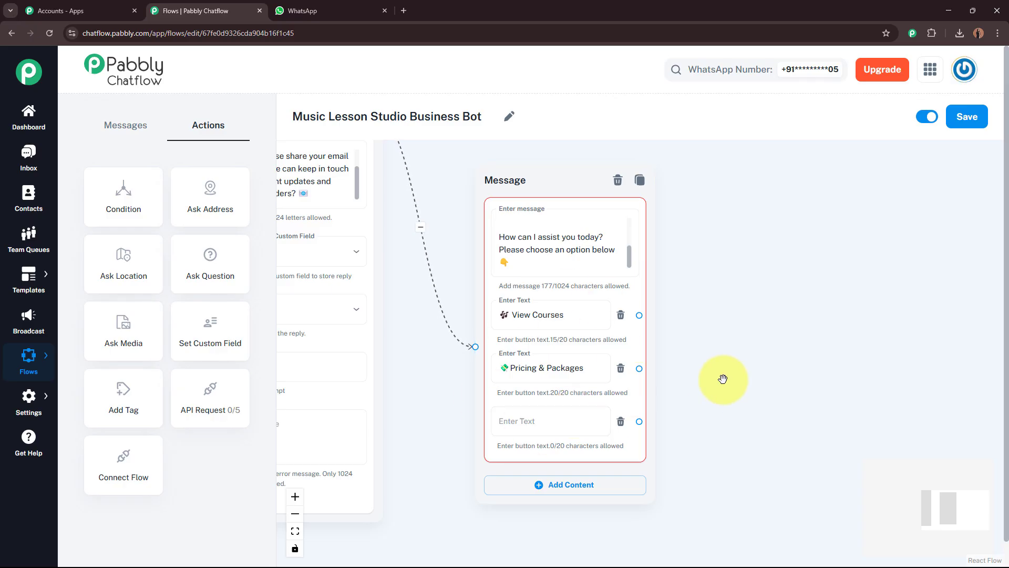
pyautogui.click(552, 420)
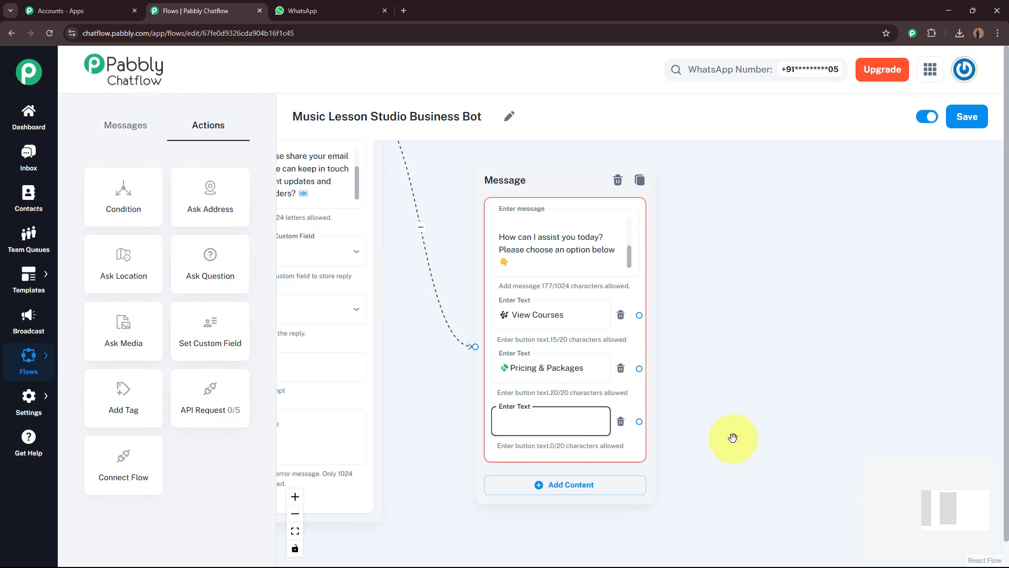
pyautogui.write('📞 Contact Us!')
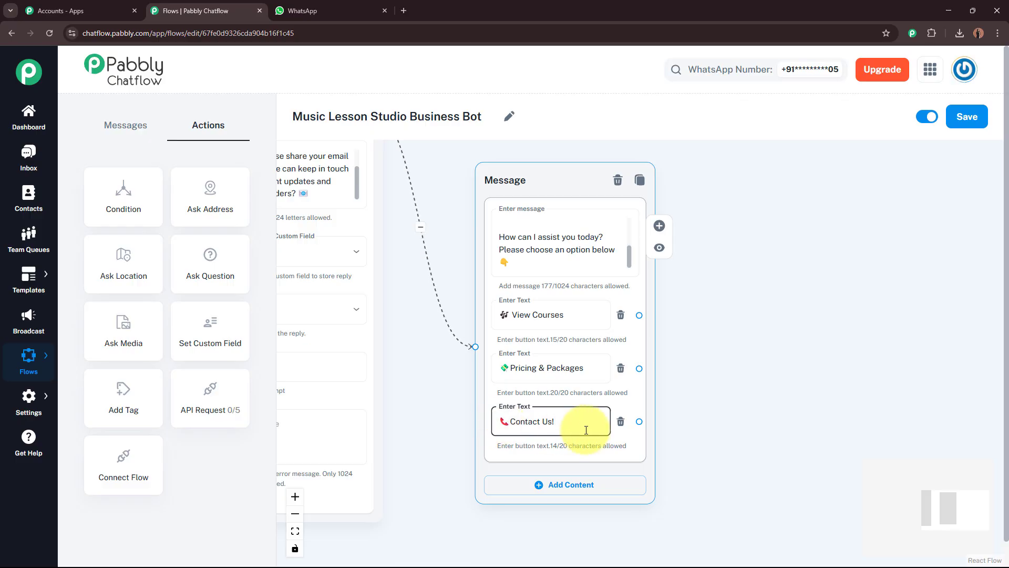
pyautogui.click(777, 382)
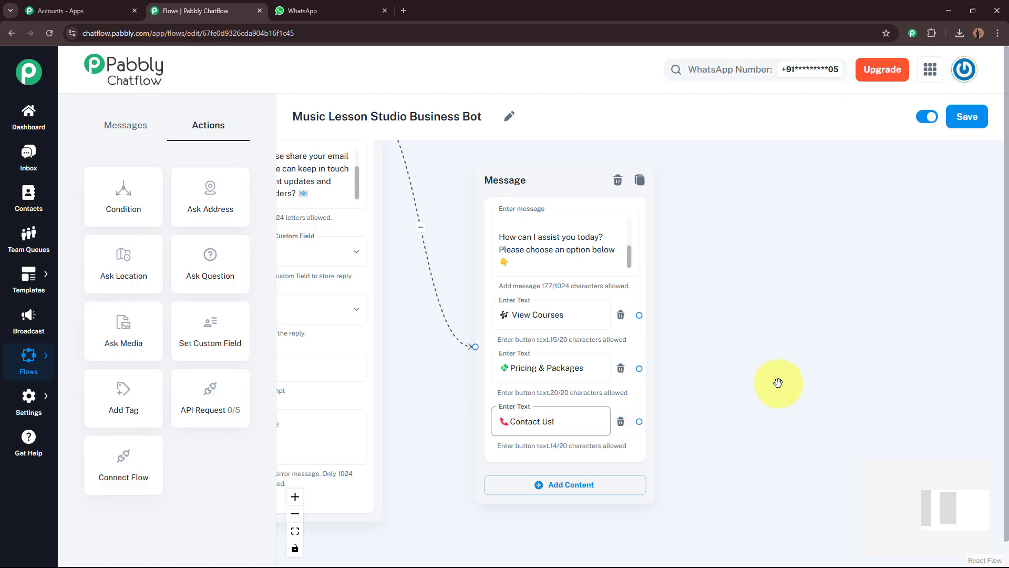
pyautogui.moveTo(778, 384); pyautogui.dragTo(682, 377)
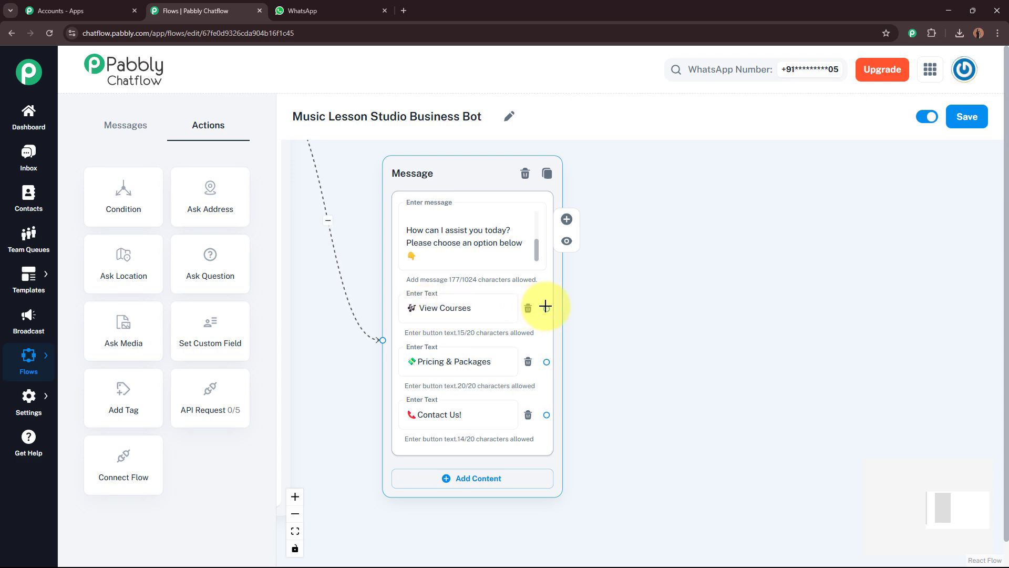
# Link View Courses to a new Media message and set its media type to Image
pyautogui.moveTo(546, 309); pyautogui.dragTo(778, 207)
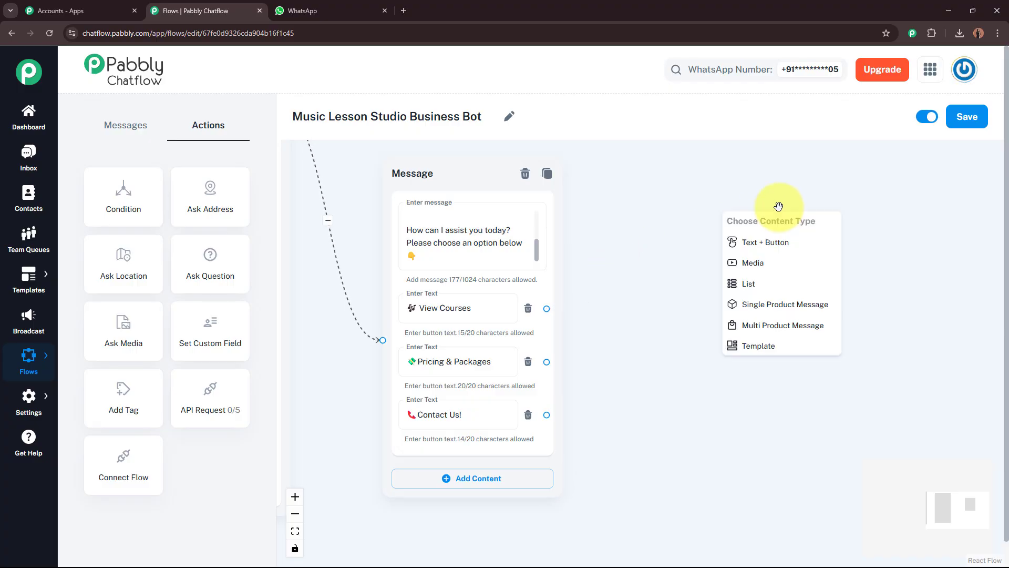
pyautogui.click(794, 269)
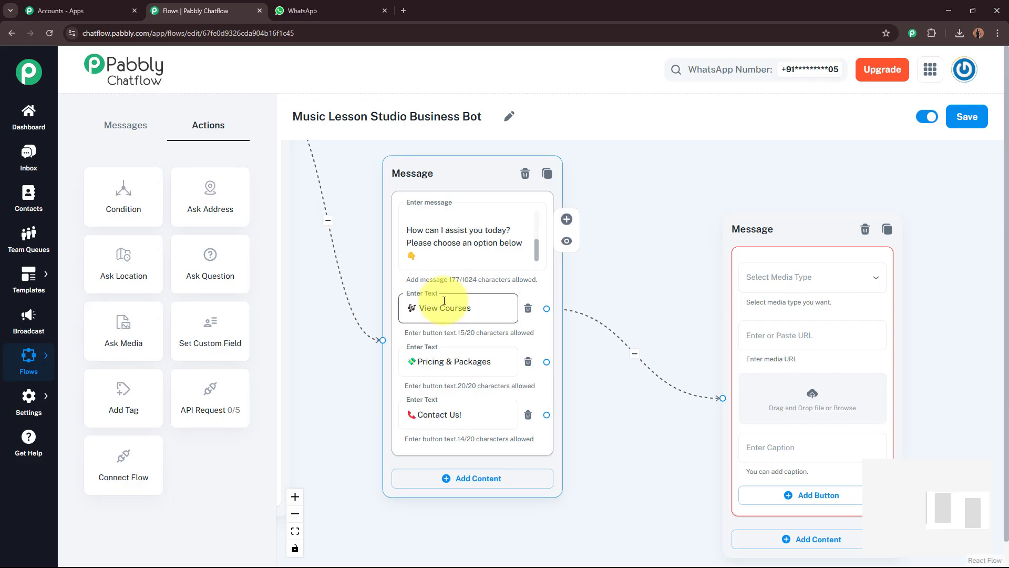
pyautogui.moveTo(616, 244); pyautogui.dragTo(480, 211)
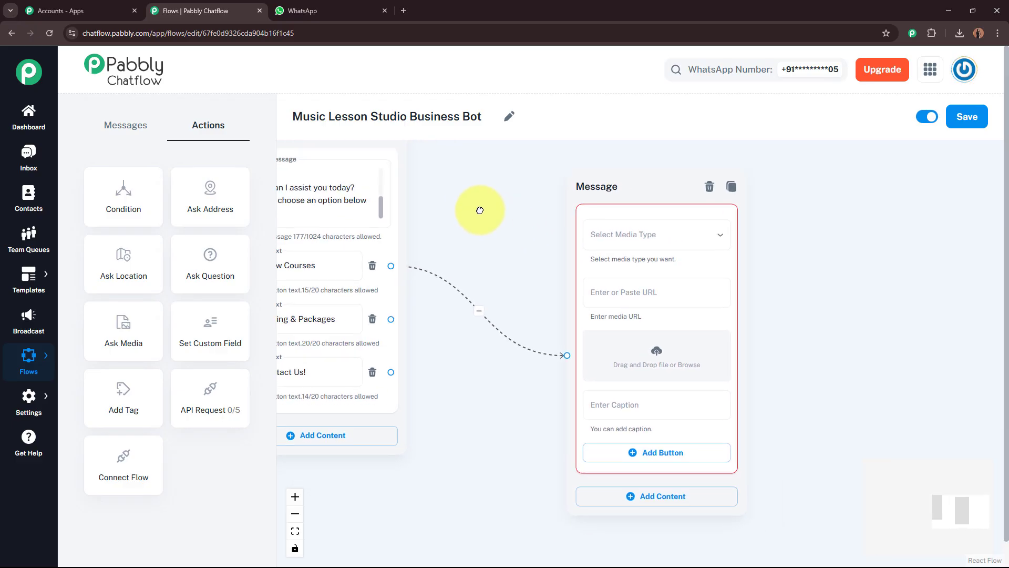
pyautogui.click(676, 234)
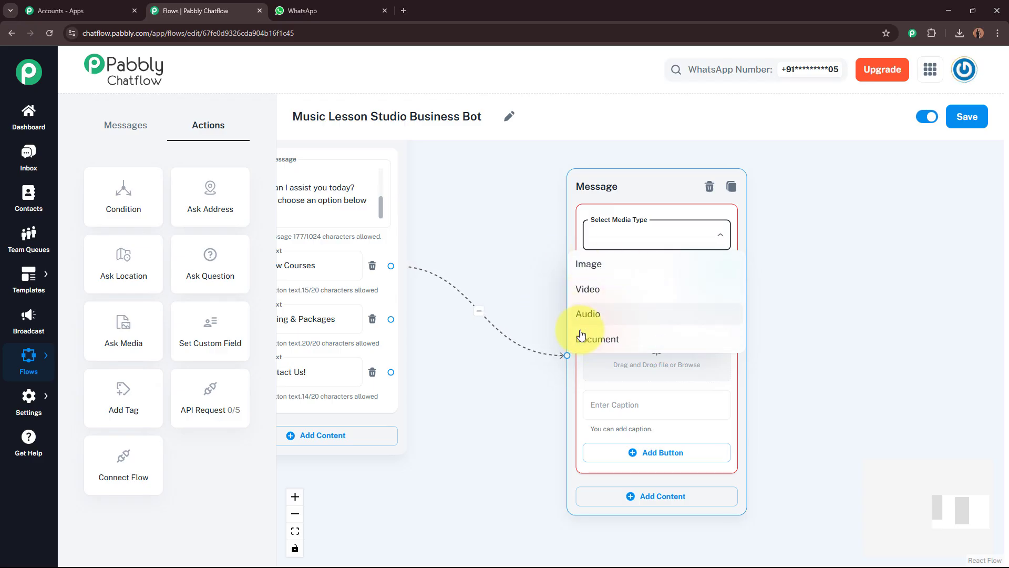
pyautogui.click(578, 270)
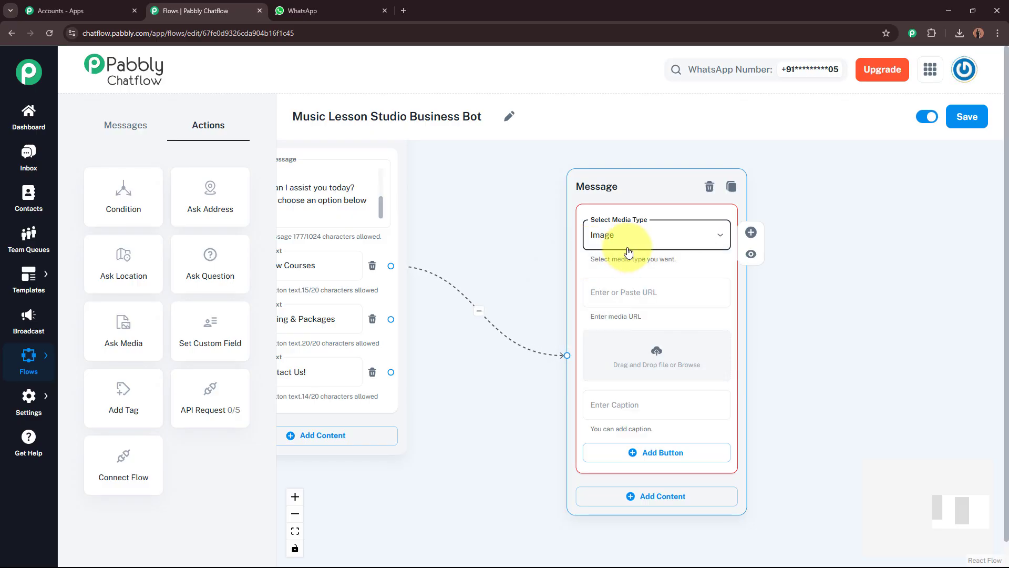
pyautogui.click(862, 316)
pyautogui.moveTo(866, 346); pyautogui.dragTo(814, 307)
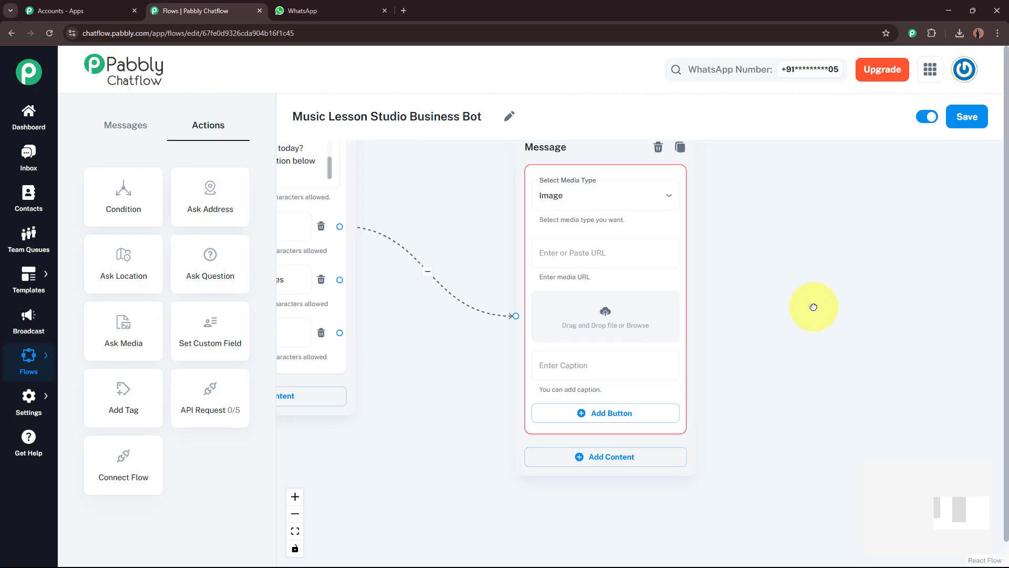
pyautogui.click(606, 252)
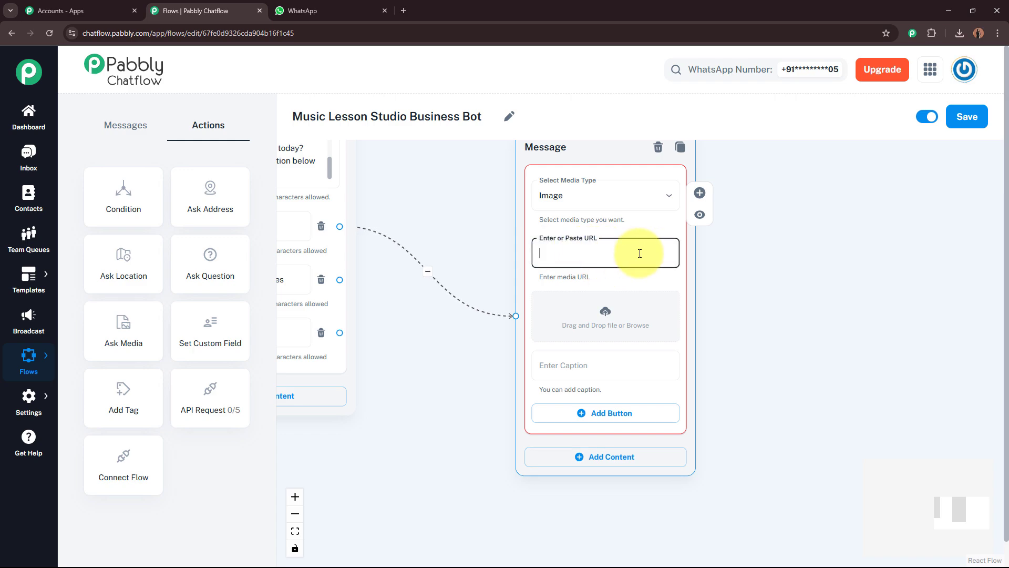
pyautogui.click(748, 281)
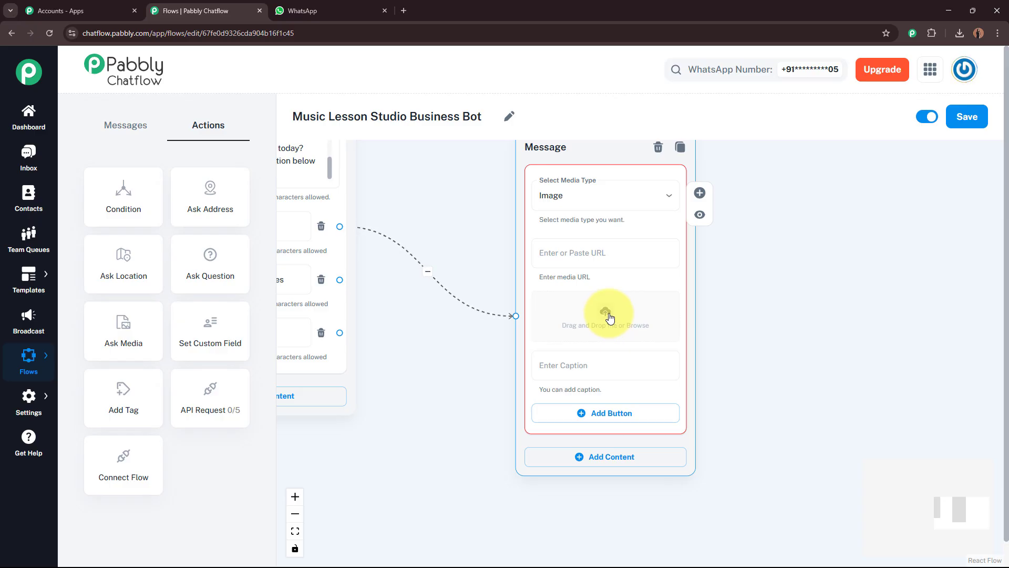
# Upload the View Courses image from Downloads into the media message
pyautogui.click(609, 316)
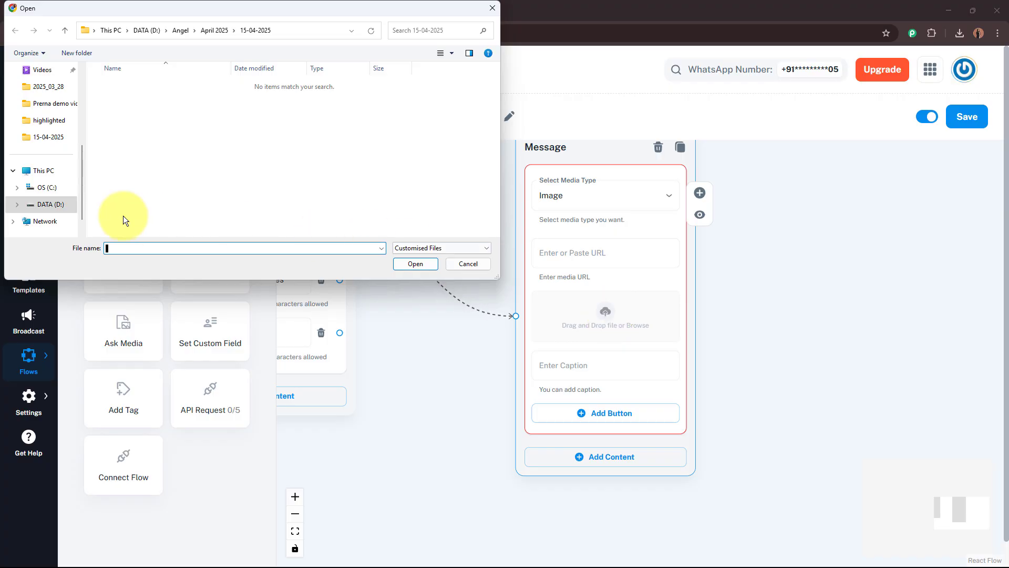
pyautogui.scroll(3, 52, 152)
pyautogui.click(56, 105)
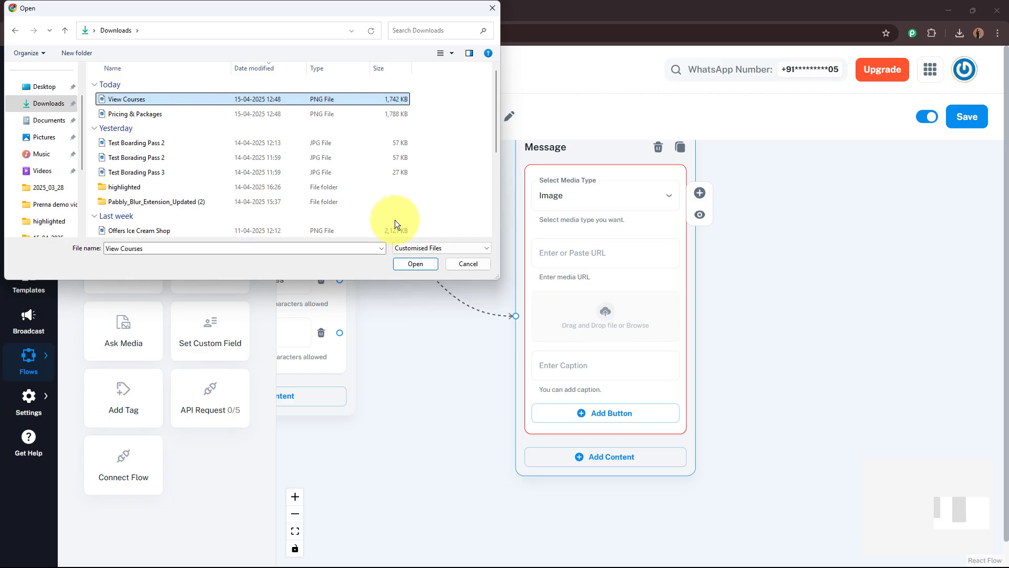
pyautogui.click(408, 265)
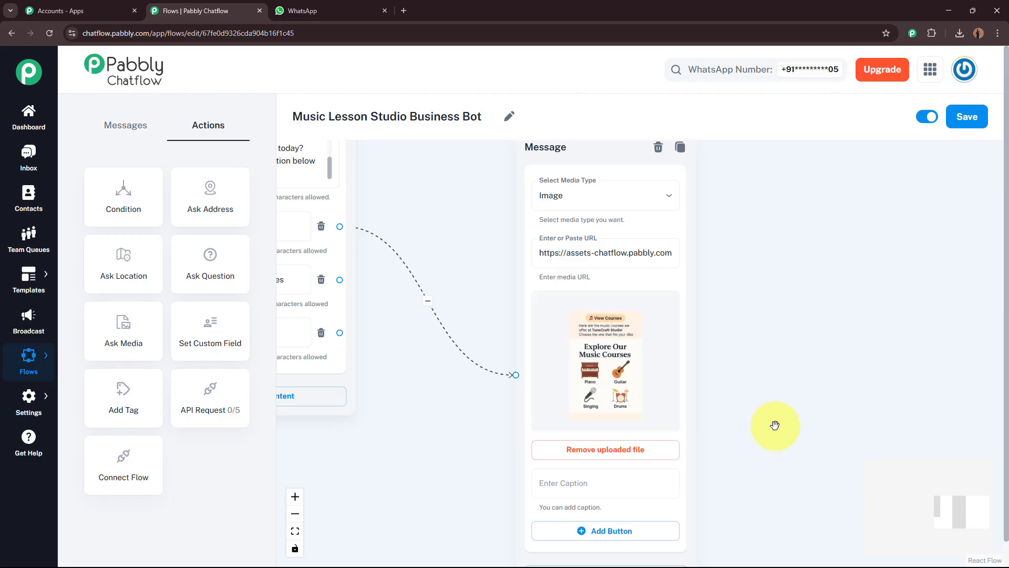
# Paste the Explore Our Music Courses caption ending 'something for everyone!'
pyautogui.moveTo(775, 400); pyautogui.dragTo(771, 286)
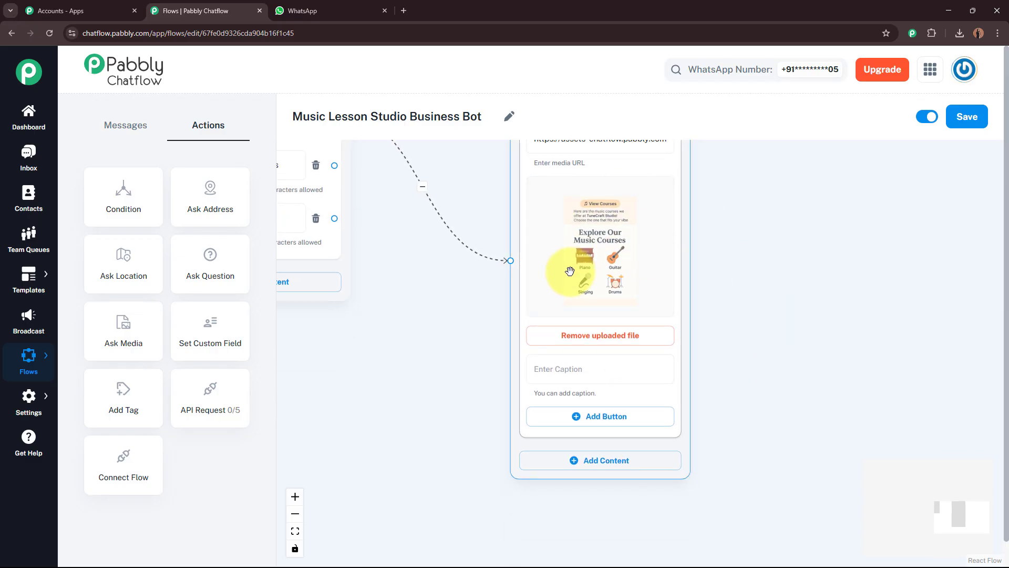
pyautogui.click(583, 368)
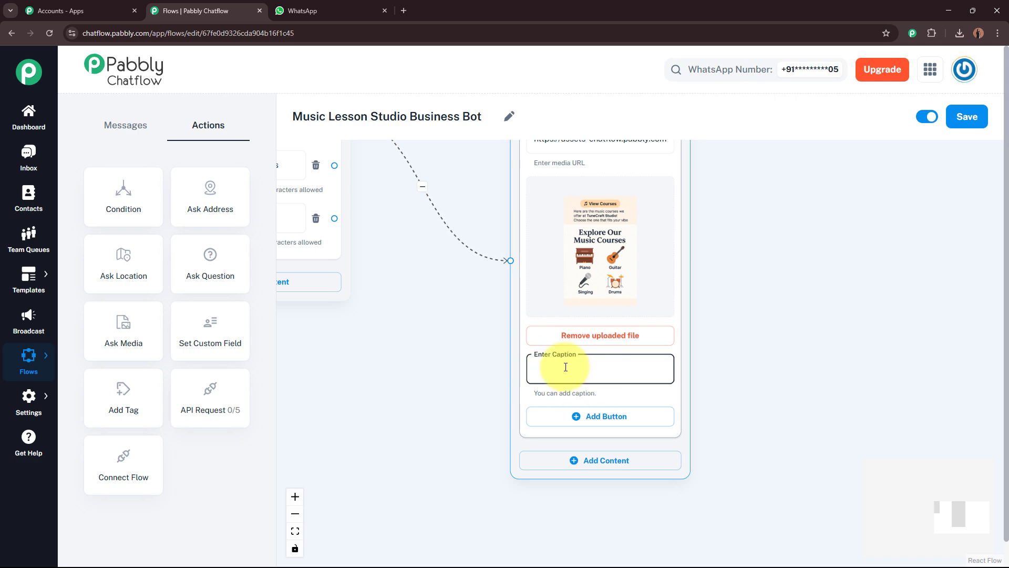
pyautogui.hotkey('ctrl', 'v')
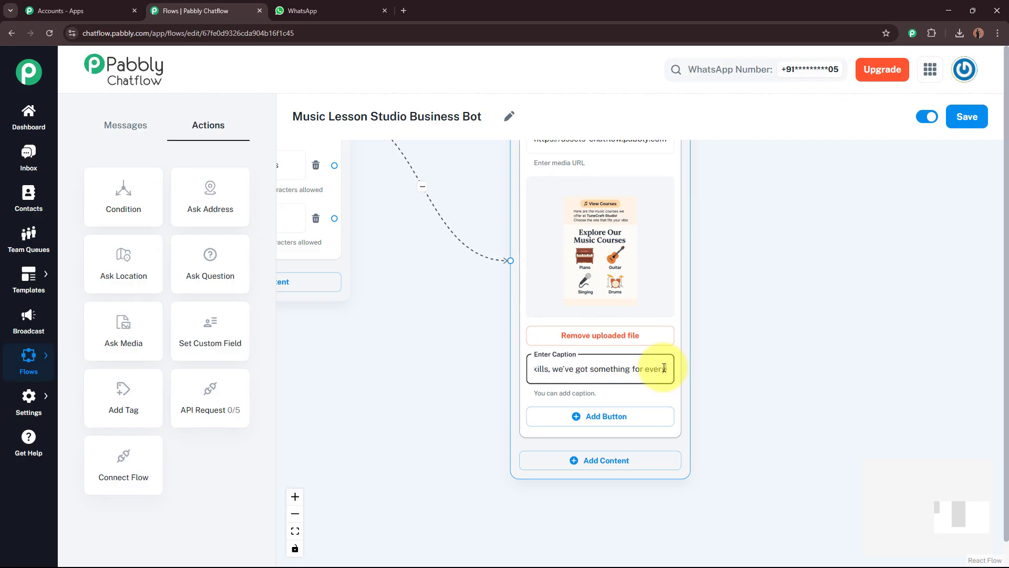
pyautogui.click(743, 377)
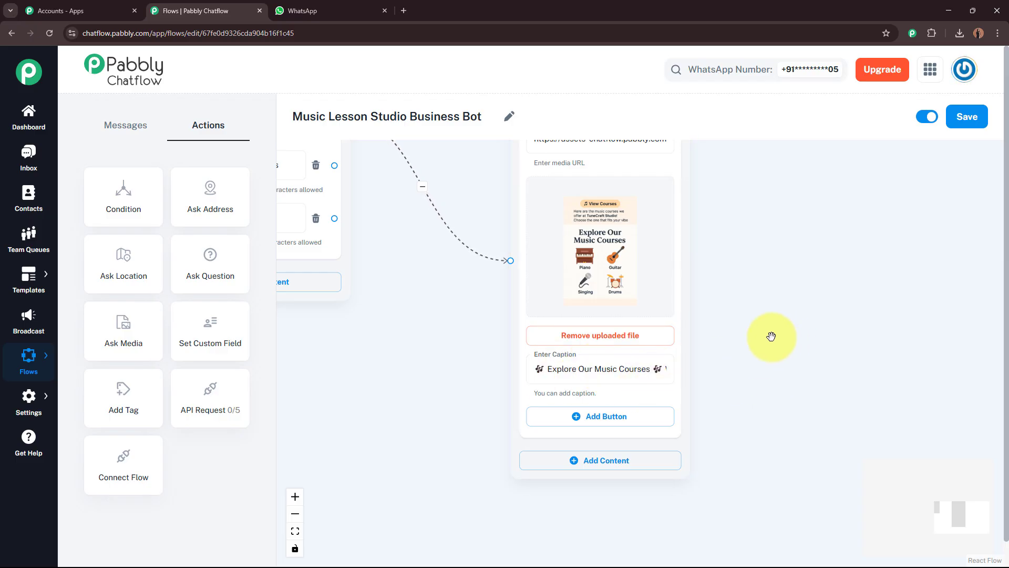
pyautogui.scroll(-3, 773, 338)
pyautogui.scroll(-3, 837, 297)
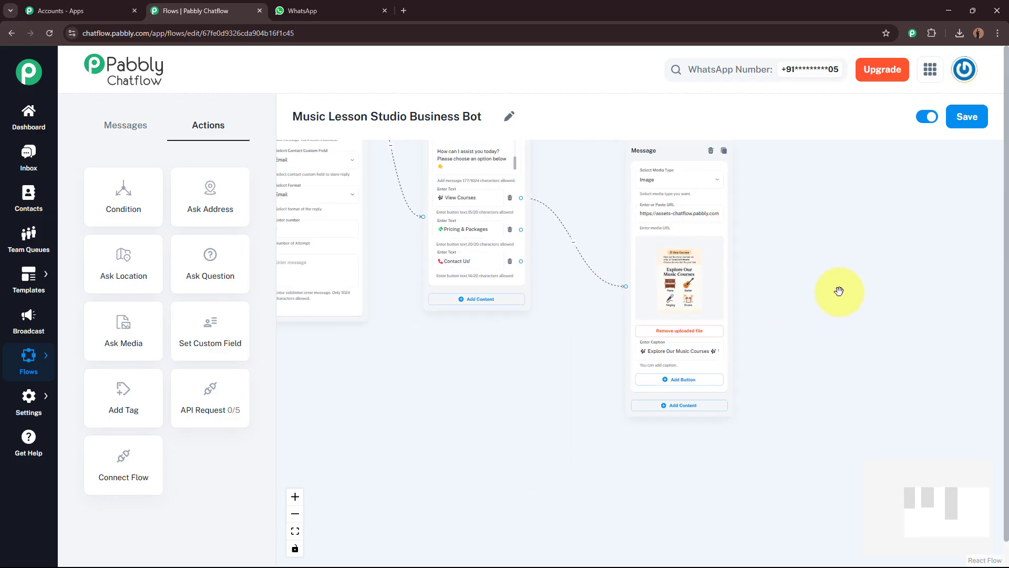
# Rearrange the flow and link Pricing & Packages to a new Media message
pyautogui.moveTo(860, 237); pyautogui.dragTo(821, 412)
pyautogui.moveTo(663, 338); pyautogui.dragTo(638, 182)
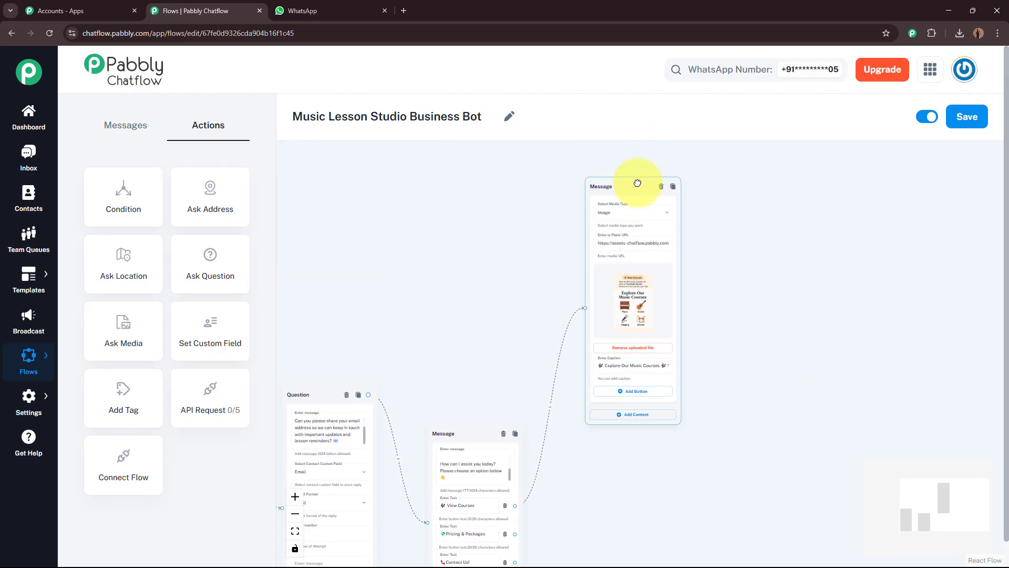
pyautogui.moveTo(685, 484); pyautogui.dragTo(706, 327)
pyautogui.scroll(5, 489, 338)
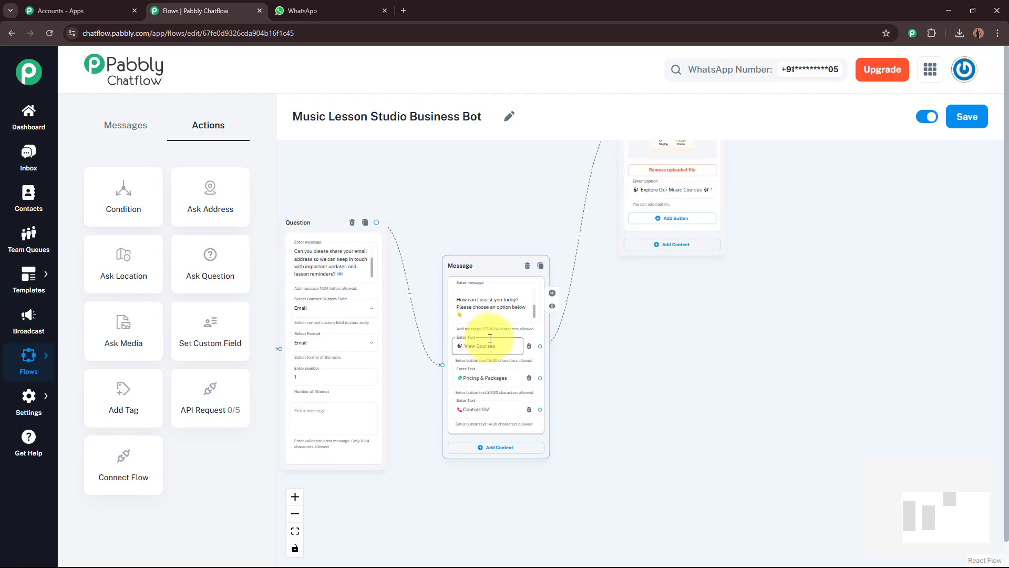
pyautogui.moveTo(799, 392); pyautogui.dragTo(720, 361)
pyautogui.click(413, 364)
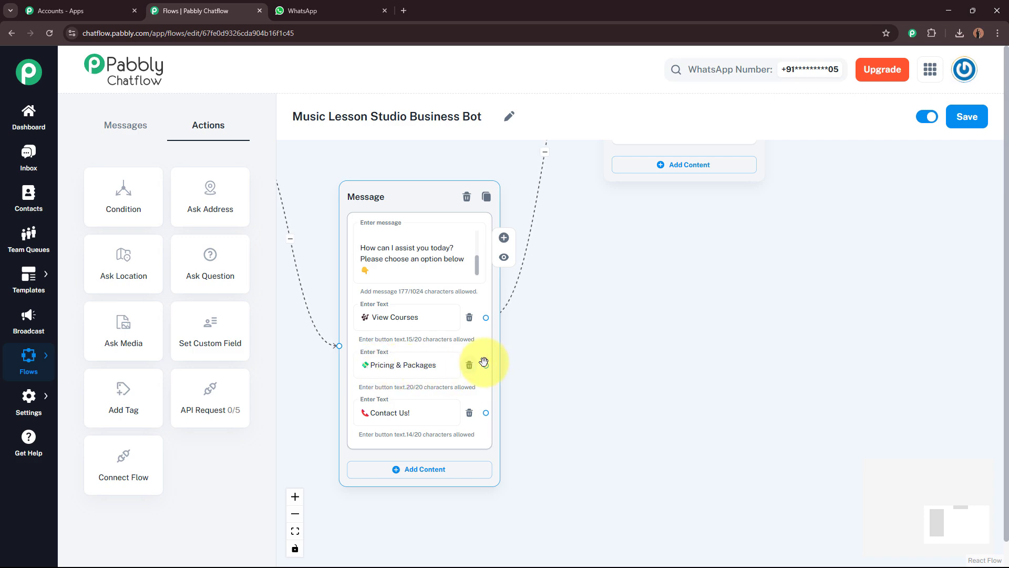
pyautogui.moveTo(486, 365); pyautogui.dragTo(657, 317)
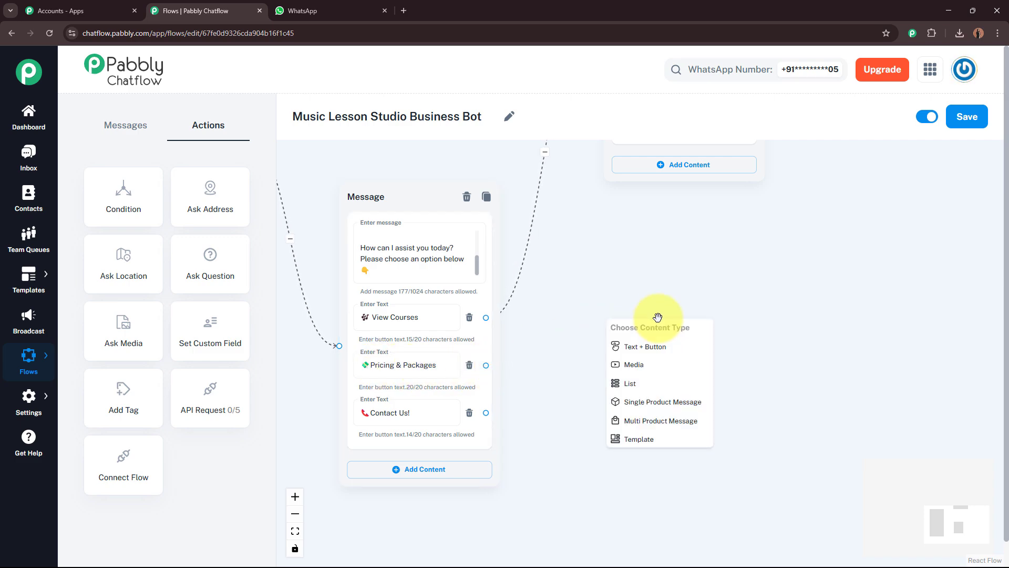
pyautogui.click(655, 365)
pyautogui.moveTo(669, 335); pyautogui.dragTo(670, 205)
# Set the new message to Image and upload the Pricing & Packages file from Downloads
pyautogui.click(672, 251)
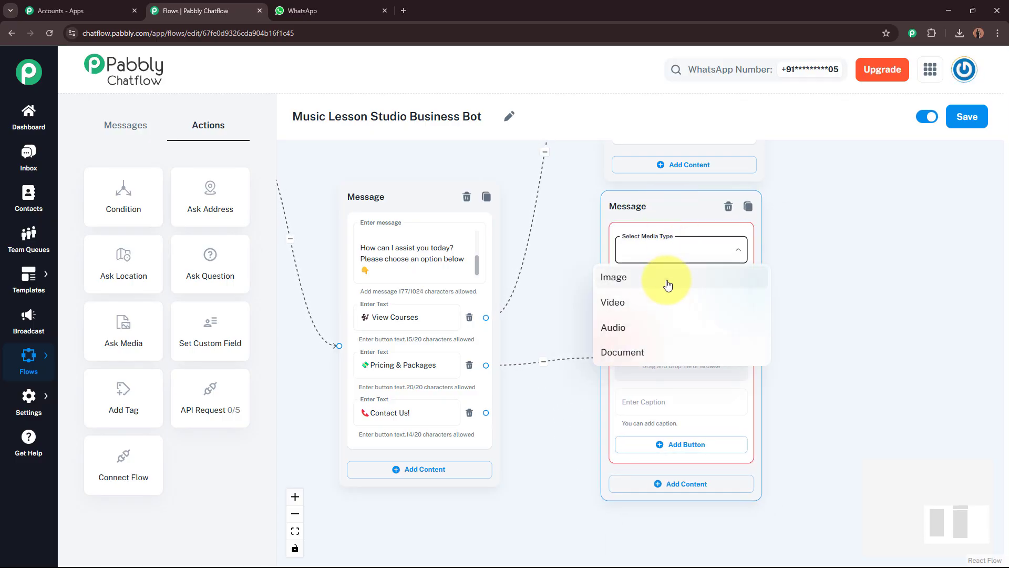
pyautogui.click(669, 280)
pyautogui.click(674, 303)
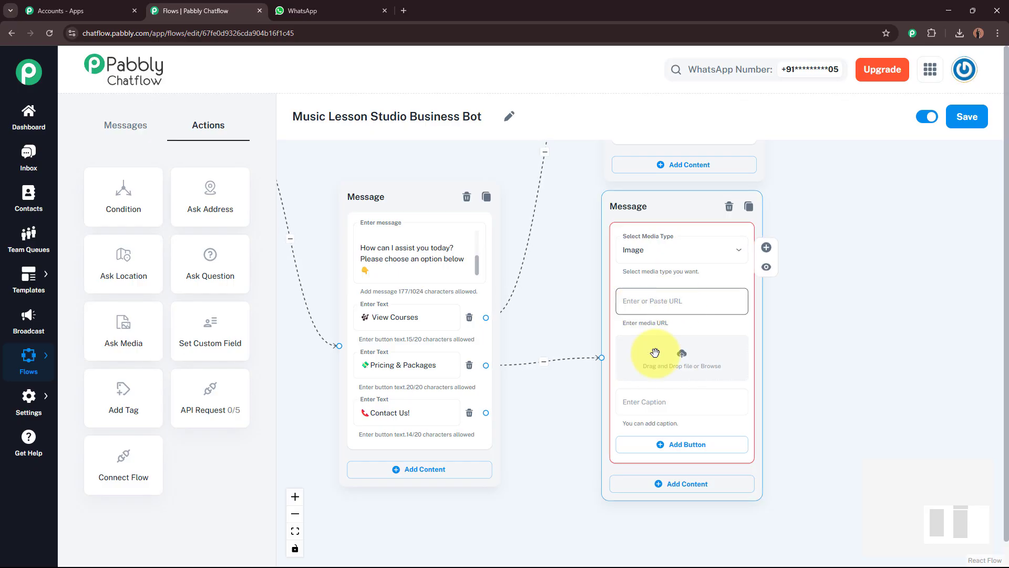
pyautogui.click(682, 361)
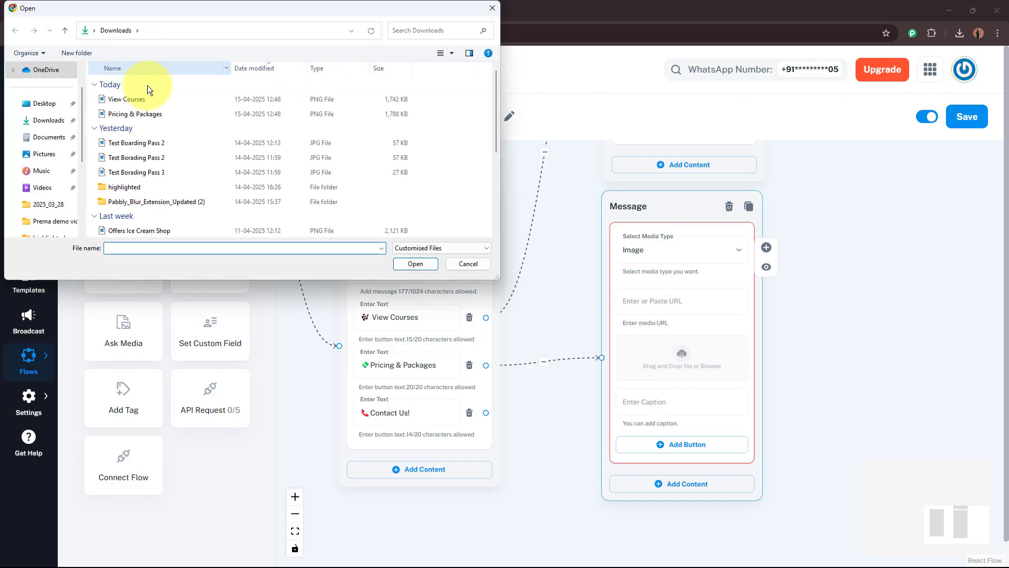
pyautogui.click(150, 114)
pyautogui.click(412, 262)
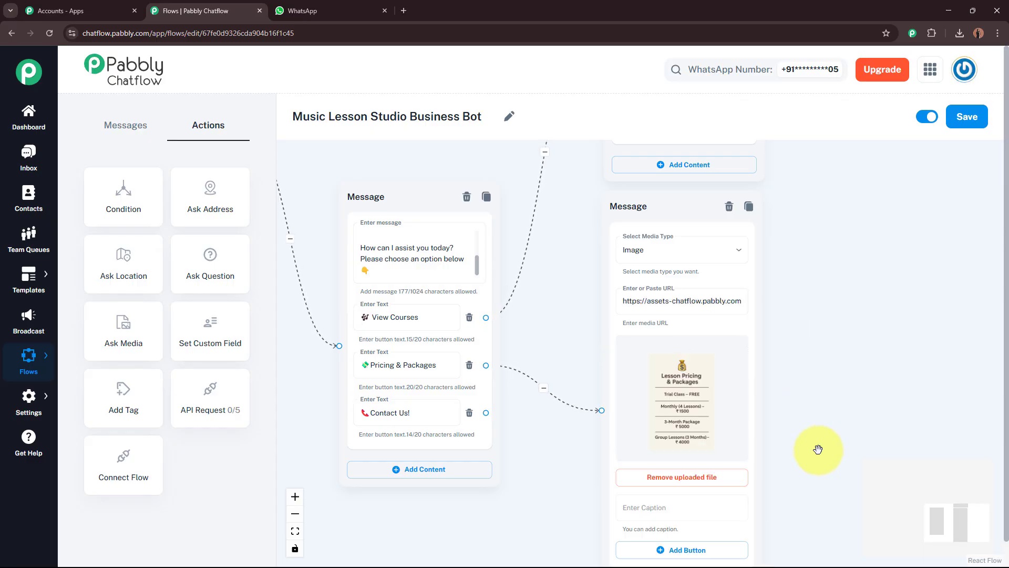
pyautogui.scroll(-4, 818, 449)
pyautogui.click(678, 295)
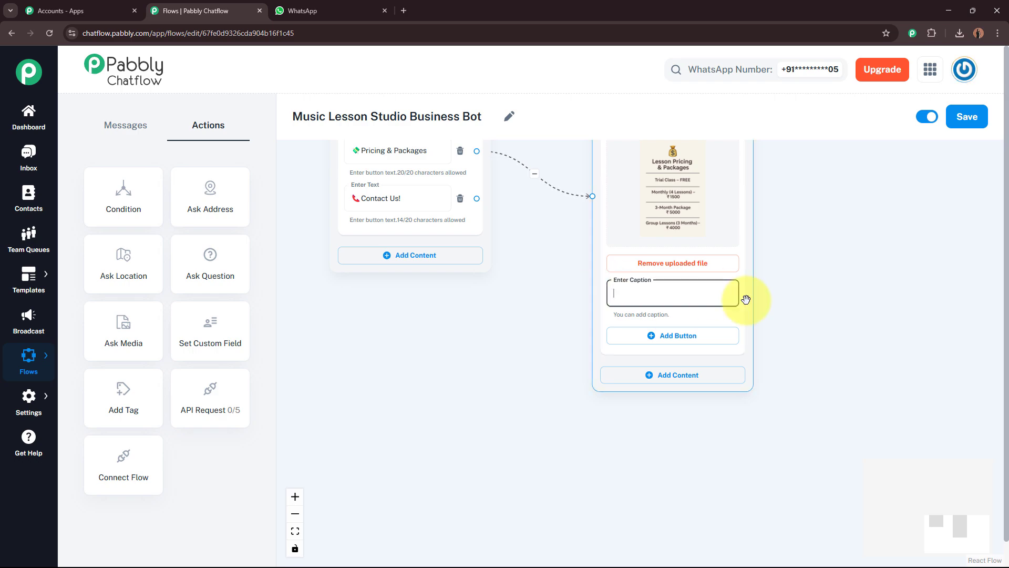
# Paste the 'Our Lesson Packages…' caption ending 'Ready to start your musical journey?'
pyautogui.hotkey('ctrl', 'v')
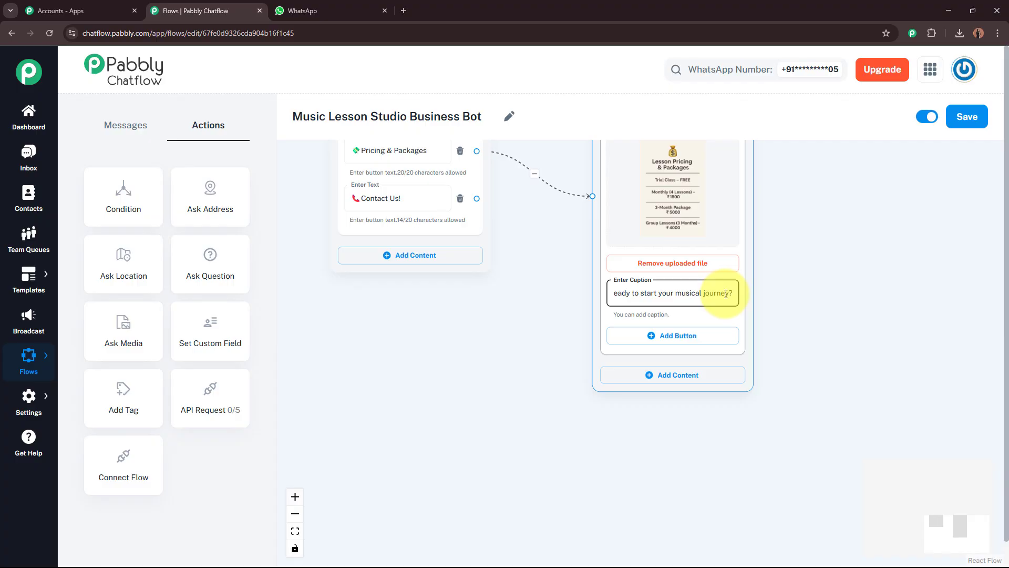
pyautogui.click(785, 296)
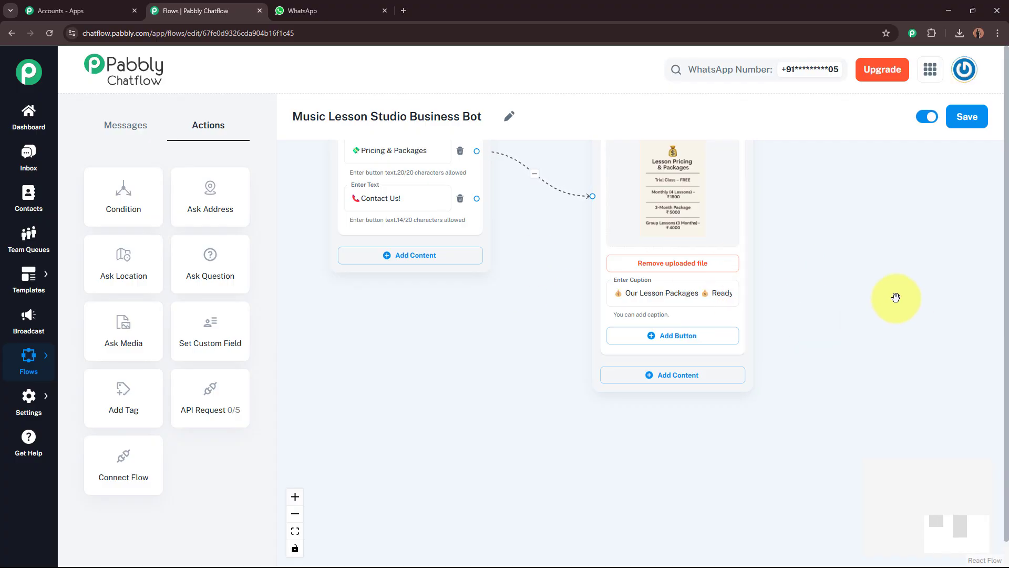
pyautogui.scroll(-1, 854, 288)
pyautogui.moveTo(854, 288); pyautogui.dragTo(889, 357)
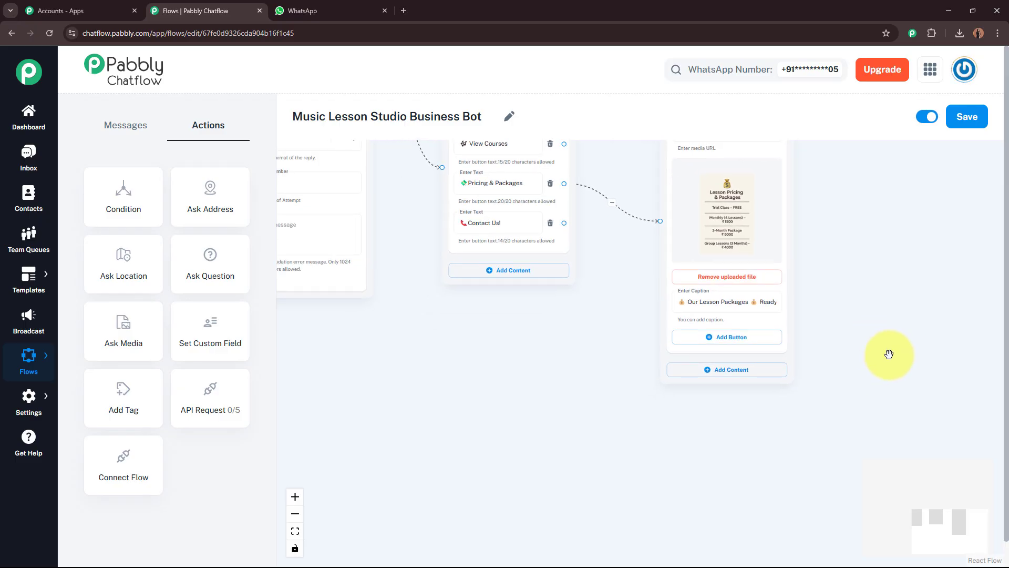
pyautogui.scroll(1, 604, 253)
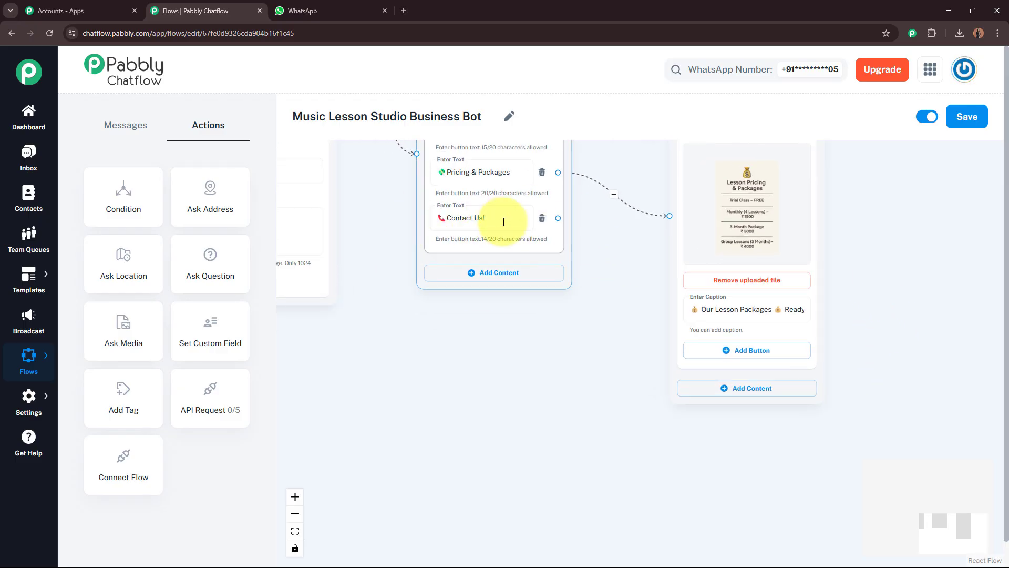
pyautogui.moveTo(558, 219); pyautogui.dragTo(670, 503)
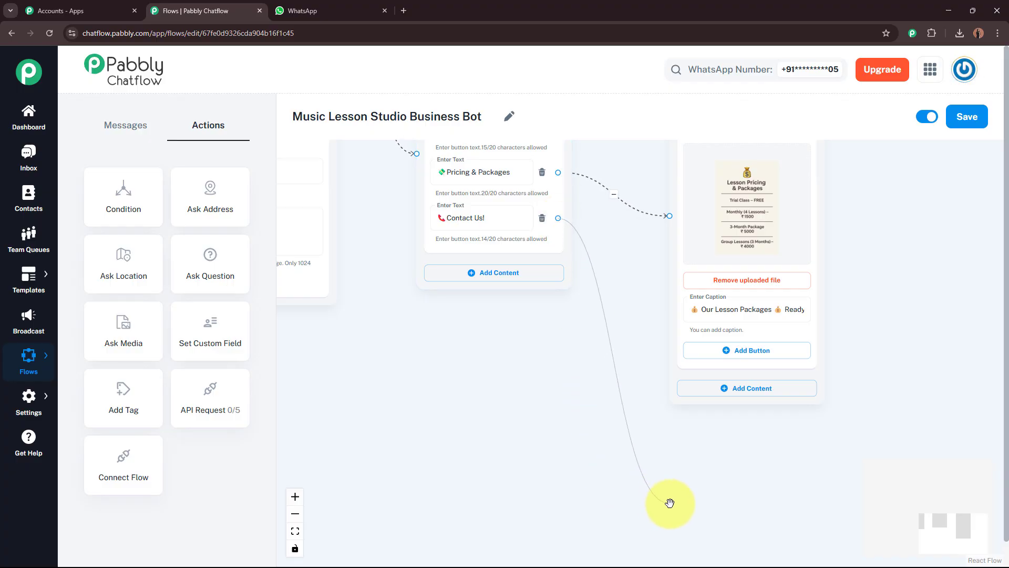
# Link Contact Us! to a new Text + Button message with the Need Help e-mail and phone text
pyautogui.moveTo(670, 503); pyautogui.dragTo(669, 510)
pyautogui.moveTo(611, 461); pyautogui.dragTo(591, 269)
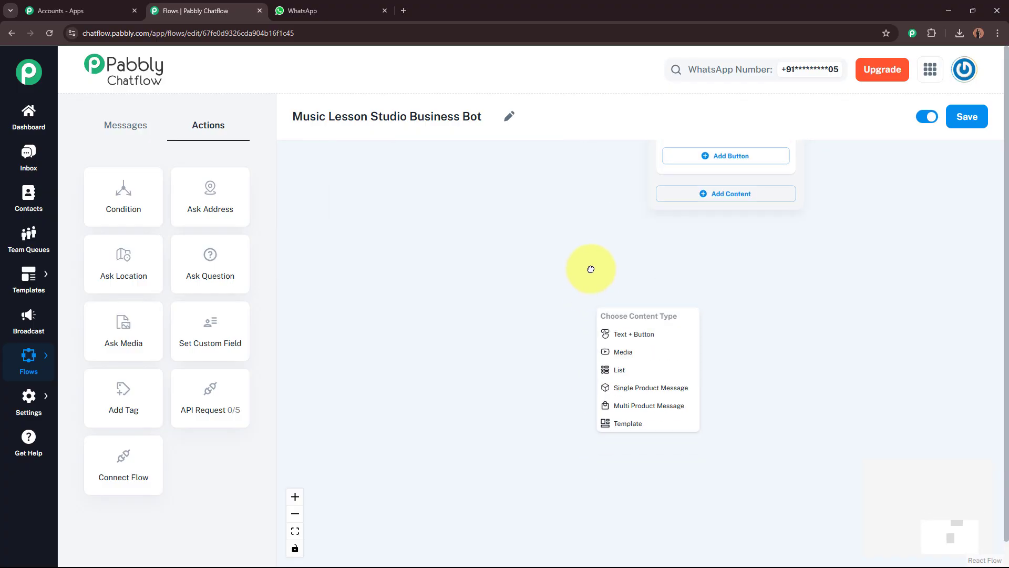
pyautogui.click(632, 343)
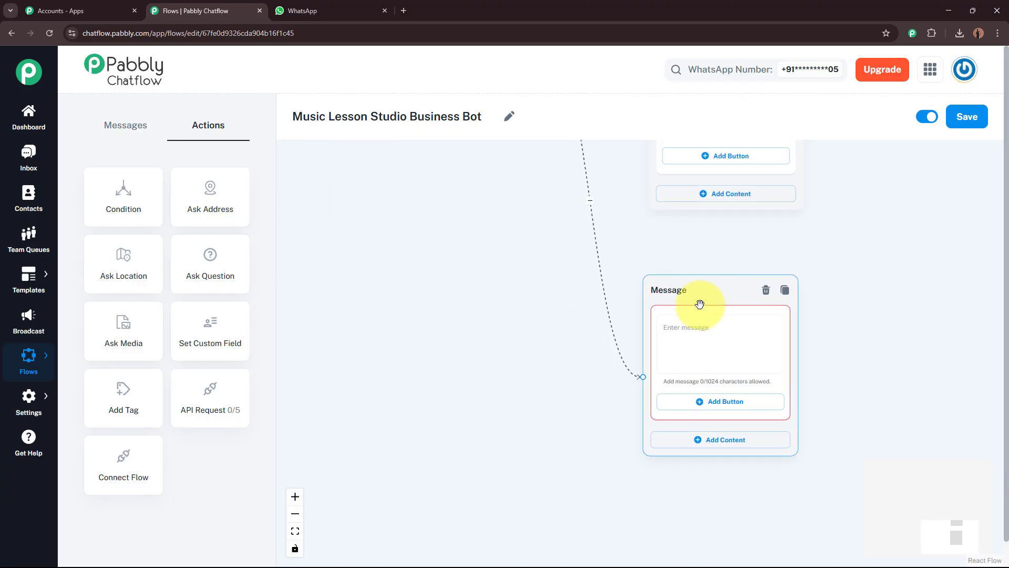
pyautogui.click(688, 335)
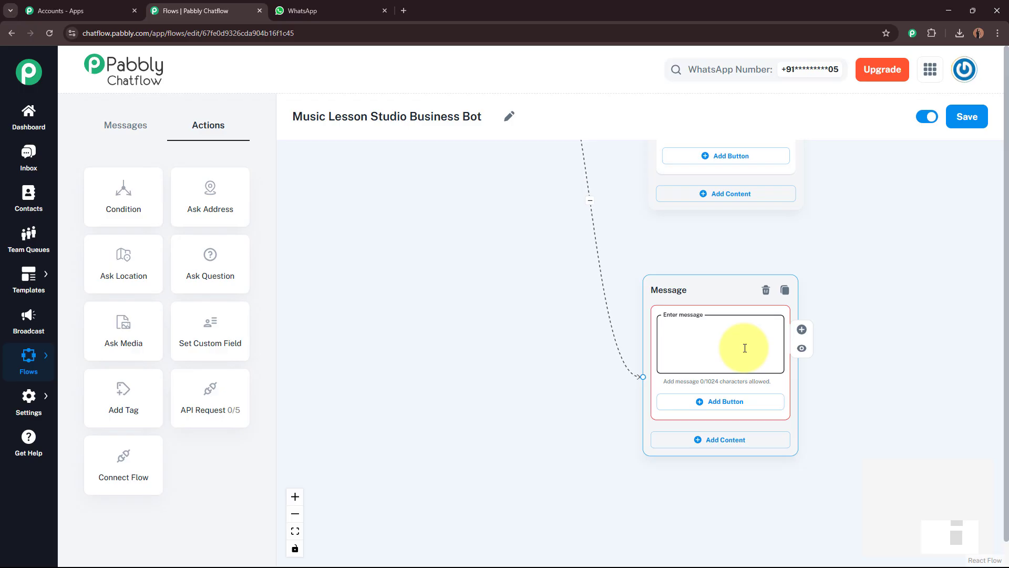
pyautogui.hotkey('ctrl', 'v')
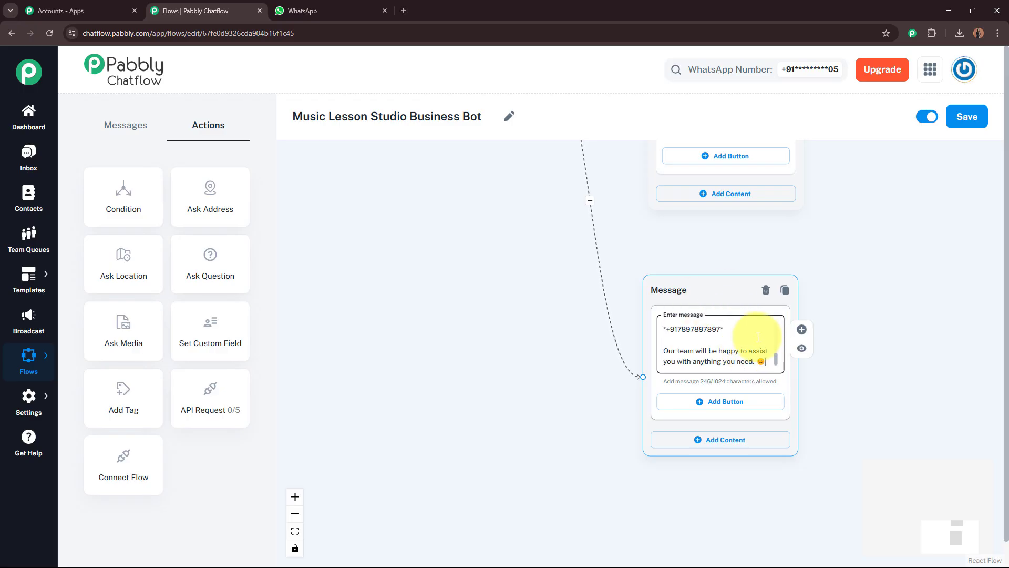
pyautogui.scroll(-3, 775, 347)
pyautogui.scroll(3, 776, 335)
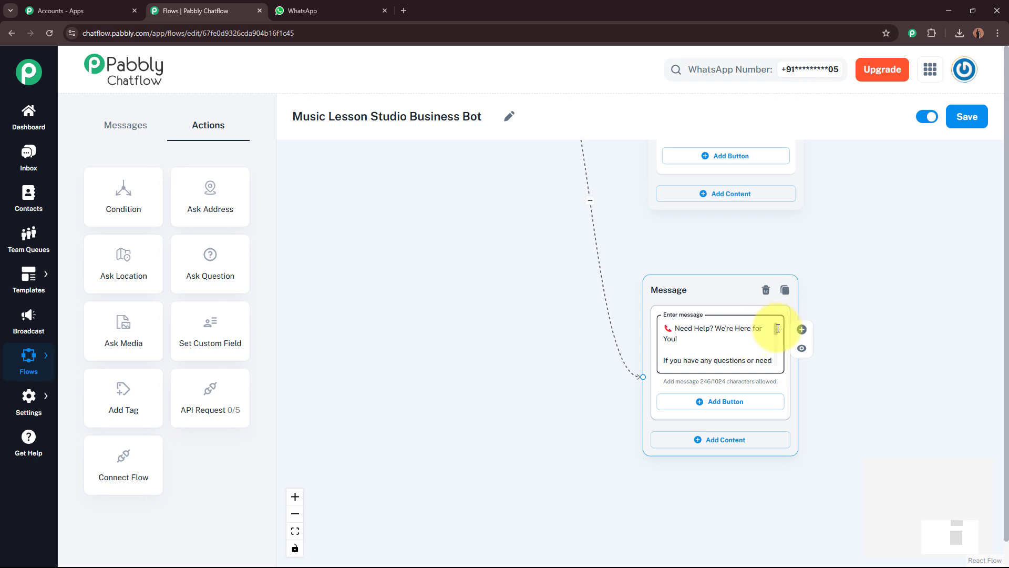
pyautogui.moveTo(778, 328); pyautogui.dragTo(776, 362)
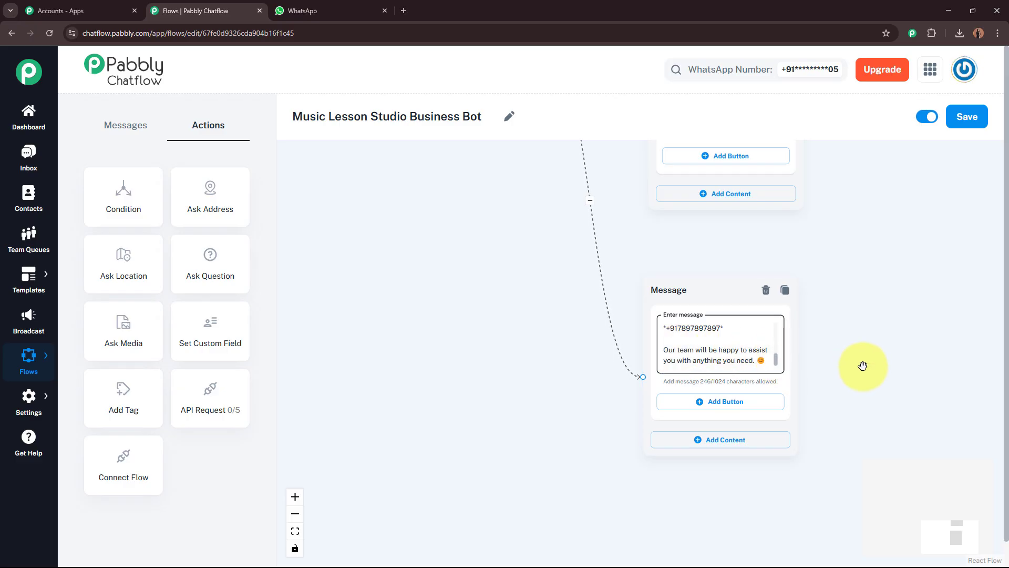
pyautogui.scroll(3, 910, 368)
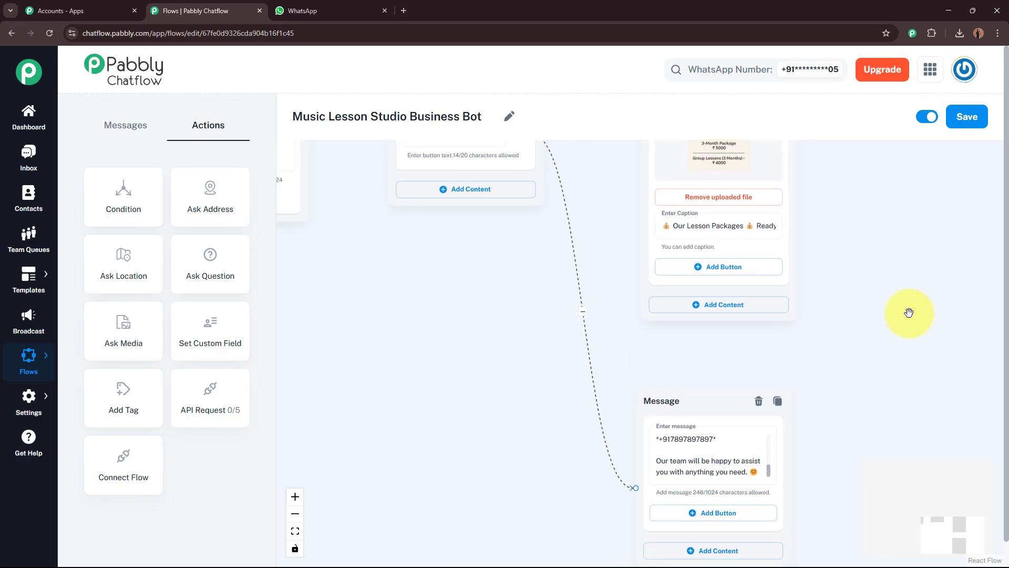
# Add a 'Contact Us' reply button to the music courses image message
pyautogui.moveTo(909, 313); pyautogui.dragTo(908, 448)
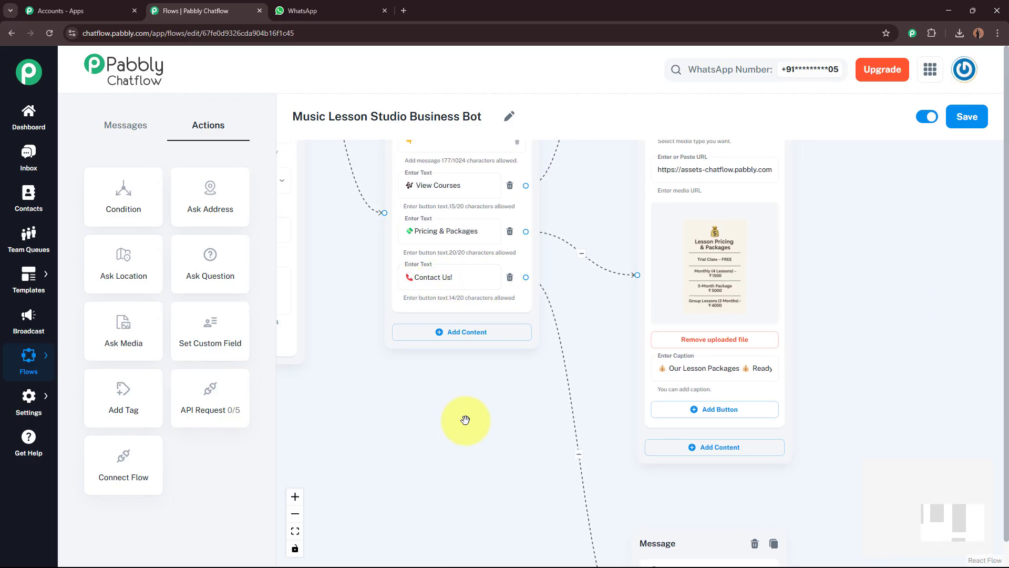
pyautogui.moveTo(480, 410); pyautogui.dragTo(344, 455)
pyautogui.moveTo(734, 175); pyautogui.dragTo(725, 474)
pyautogui.moveTo(746, 389); pyautogui.dragTo(773, 212)
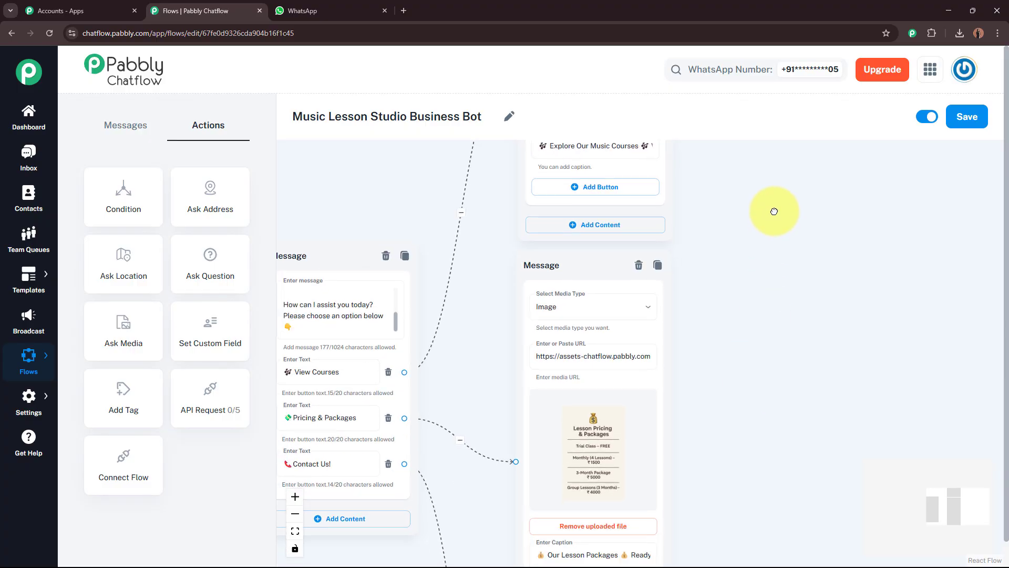
pyautogui.moveTo(809, 293); pyautogui.dragTo(799, 394)
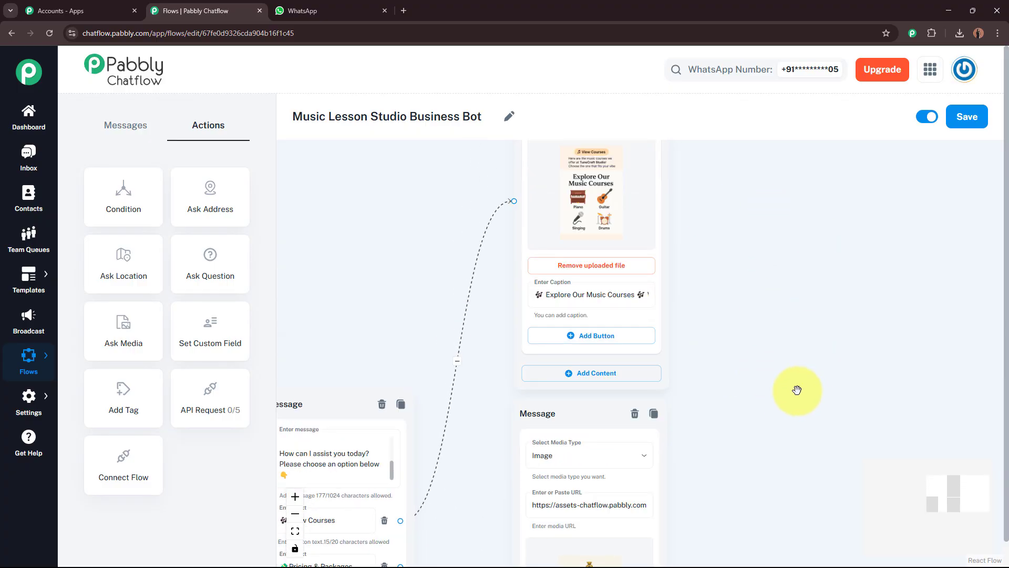
pyautogui.click(608, 337)
pyautogui.click(605, 340)
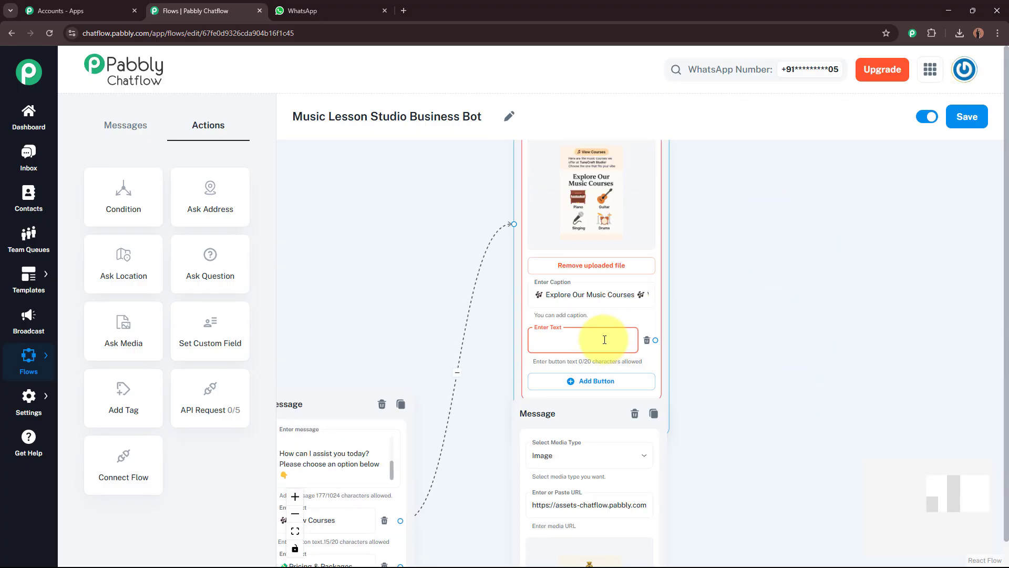
pyautogui.write('Conta')
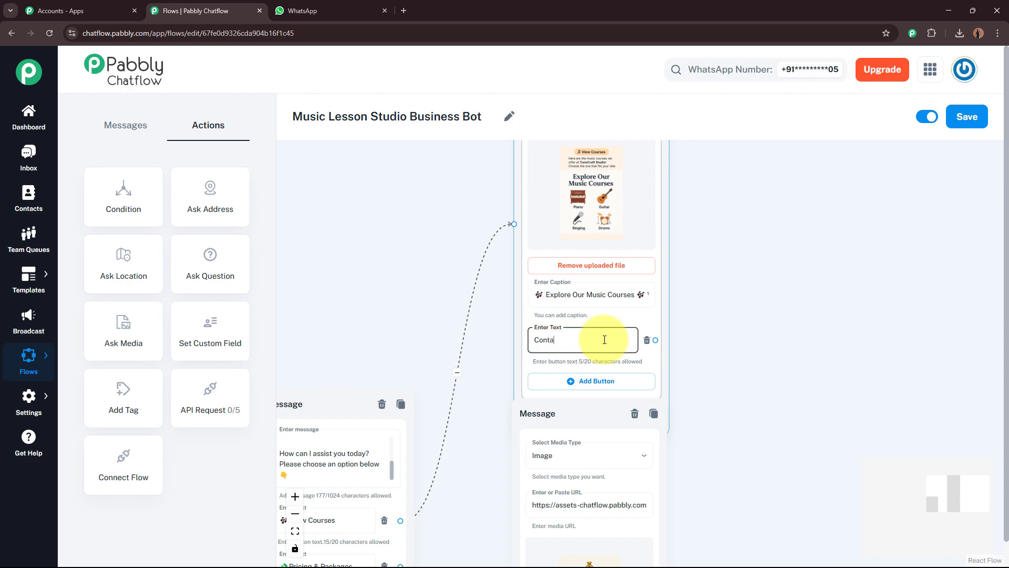
pyautogui.write('ct Us')
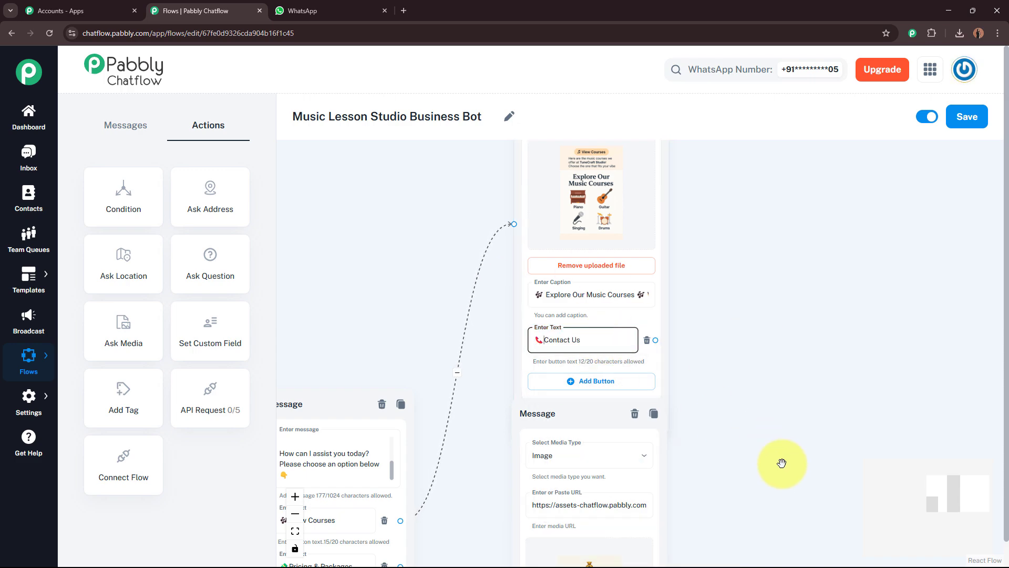
# Add a '📞Contact Us!' reply button to the lesson pricing image message
pyautogui.moveTo(782, 462); pyautogui.dragTo(777, 221)
pyautogui.moveTo(574, 171); pyautogui.dragTo(578, 202)
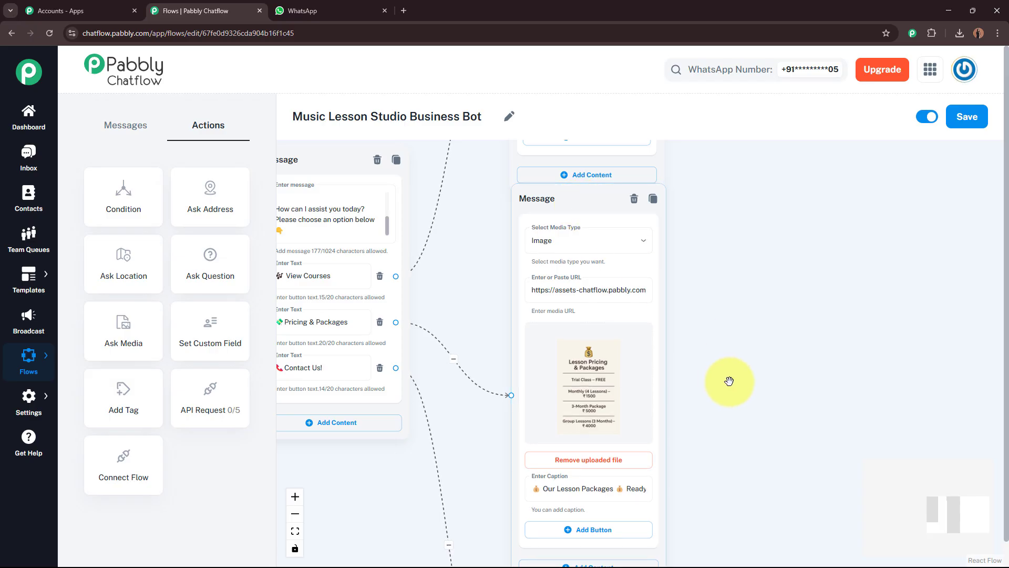
pyautogui.moveTo(729, 383); pyautogui.dragTo(739, 256)
pyautogui.click(636, 404)
pyautogui.scroll(3, 788, 358)
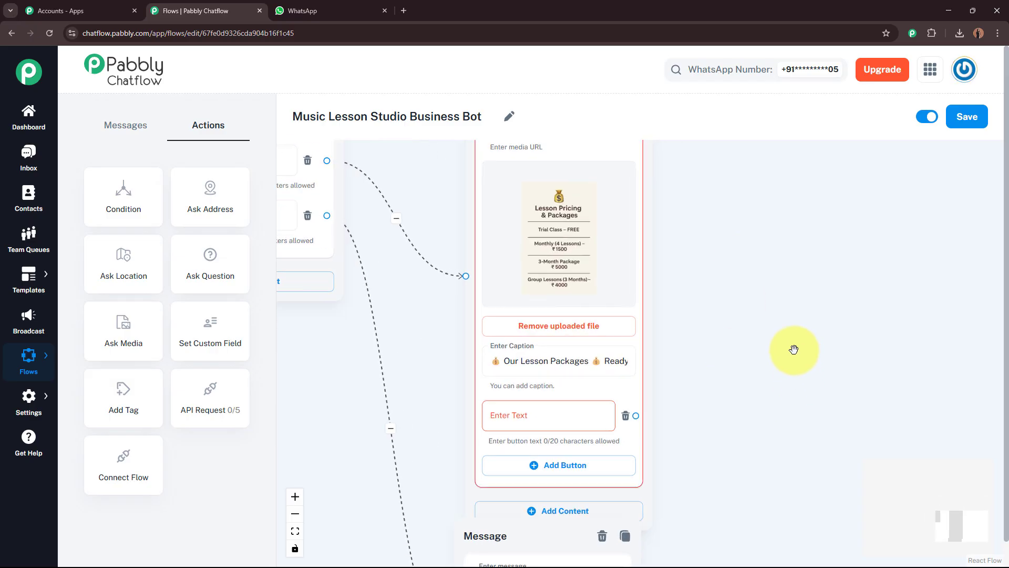
pyautogui.scroll(-1, 767, 310)
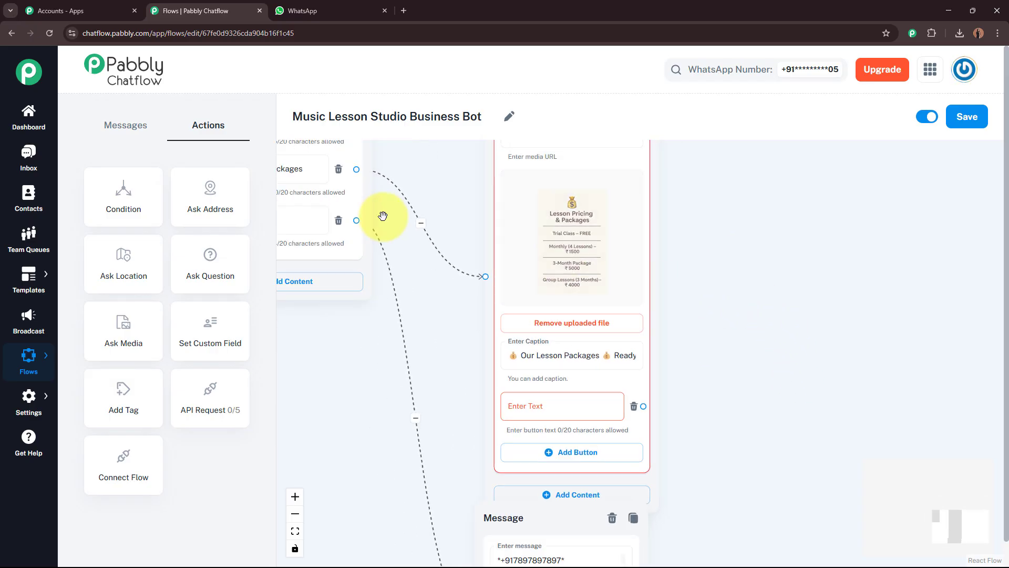
pyautogui.click(538, 411)
pyautogui.write('📞Contact Us!')
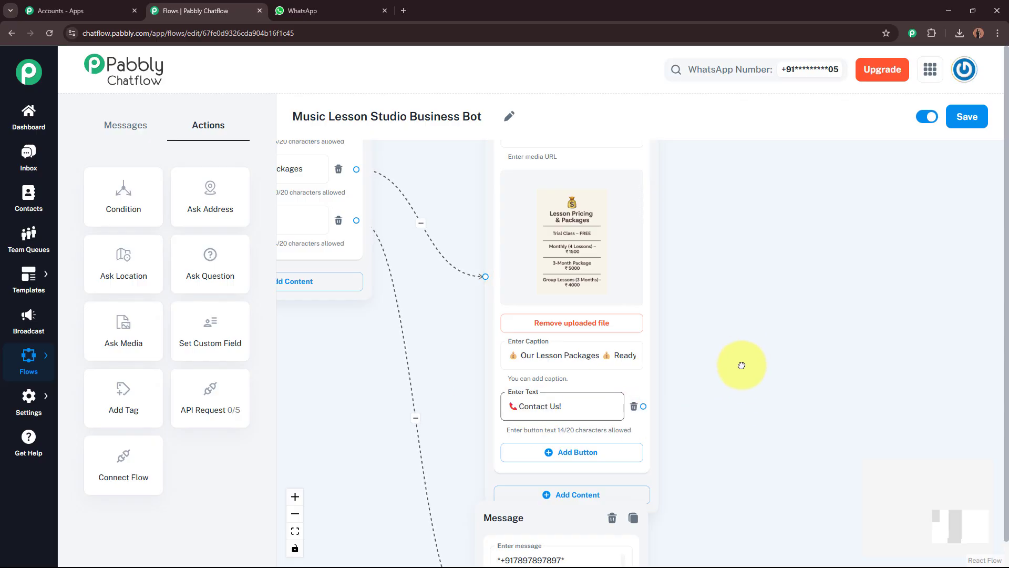
pyautogui.scroll(-1, 740, 365)
pyautogui.moveTo(739, 365); pyautogui.dragTo(633, 408)
pyautogui.scroll(-3, 731, 398)
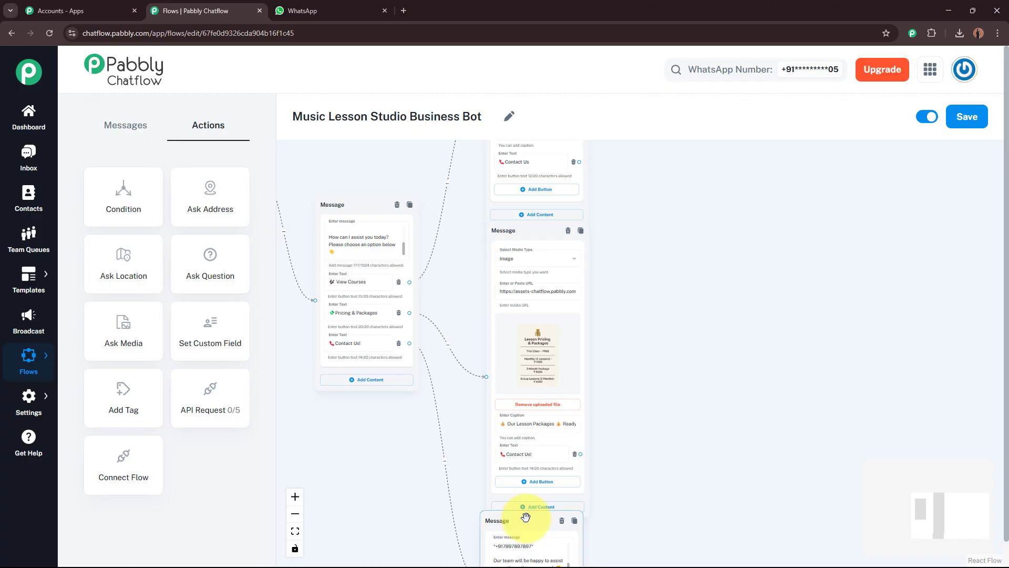
# Reposition the help message and connect both image messages' Contact Us buttons to it
pyautogui.moveTo(525, 562); pyautogui.dragTo(671, 380)
pyautogui.moveTo(674, 334); pyautogui.dragTo(688, 233)
pyautogui.moveTo(644, 353); pyautogui.dragTo(641, 387)
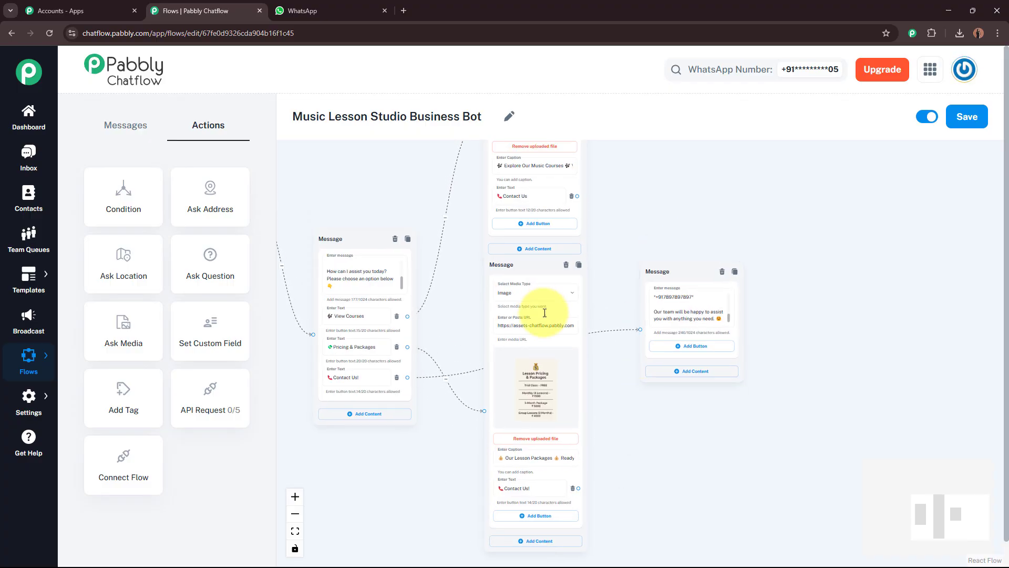
pyautogui.moveTo(540, 262); pyautogui.dragTo(537, 287)
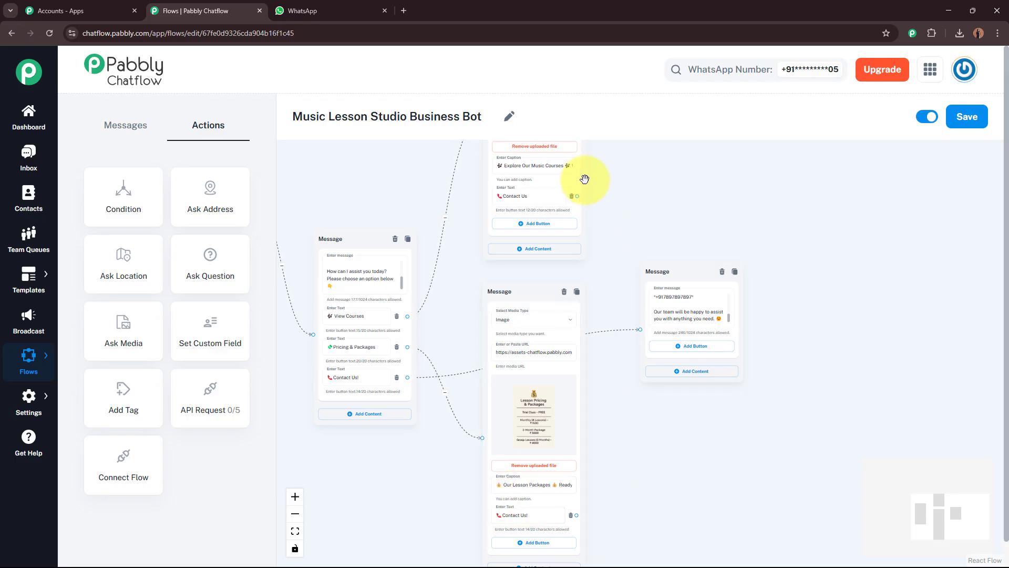
pyautogui.moveTo(576, 196); pyautogui.dragTo(605, 262)
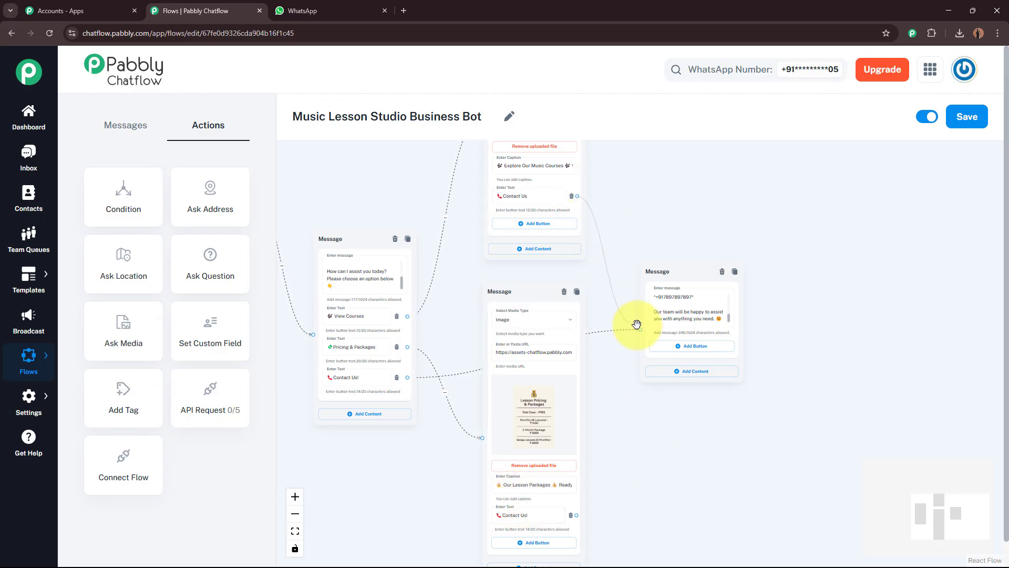
pyautogui.moveTo(577, 515); pyautogui.dragTo(640, 330)
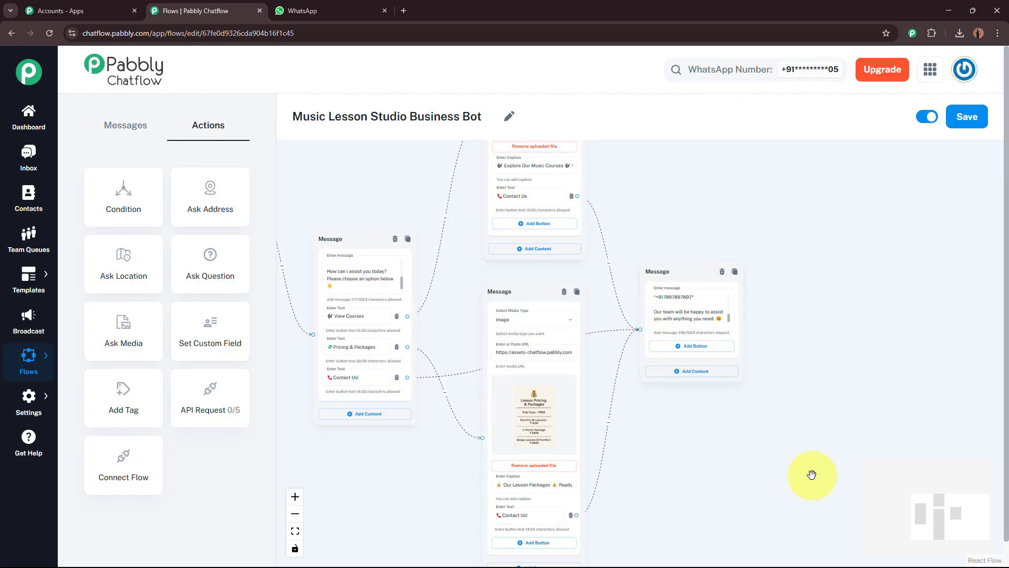
# Zoom and pan the canvas to frame every node from Flow Start onward
pyautogui.scroll(2, 771, 479)
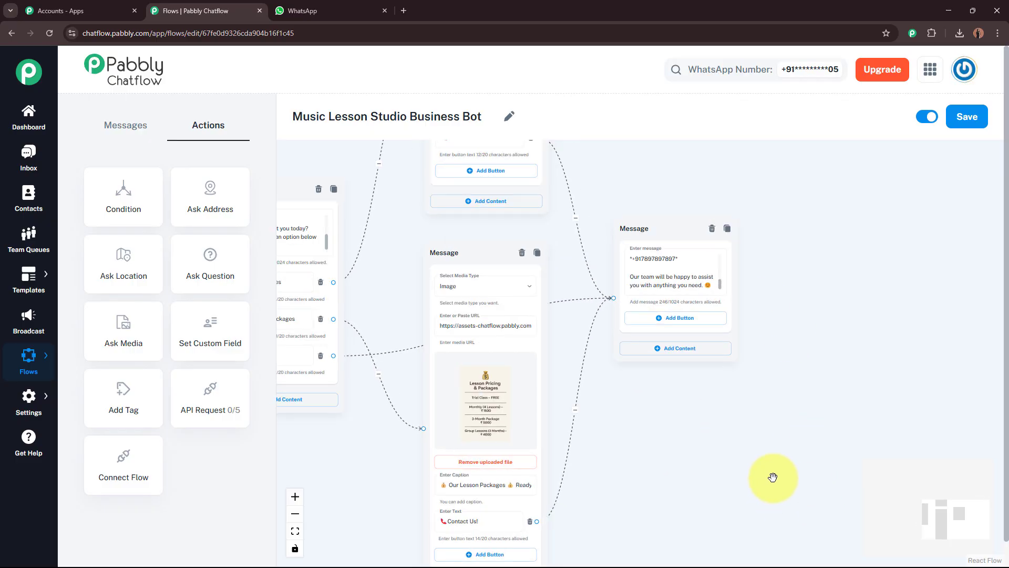
pyautogui.moveTo(688, 502); pyautogui.dragTo(731, 345)
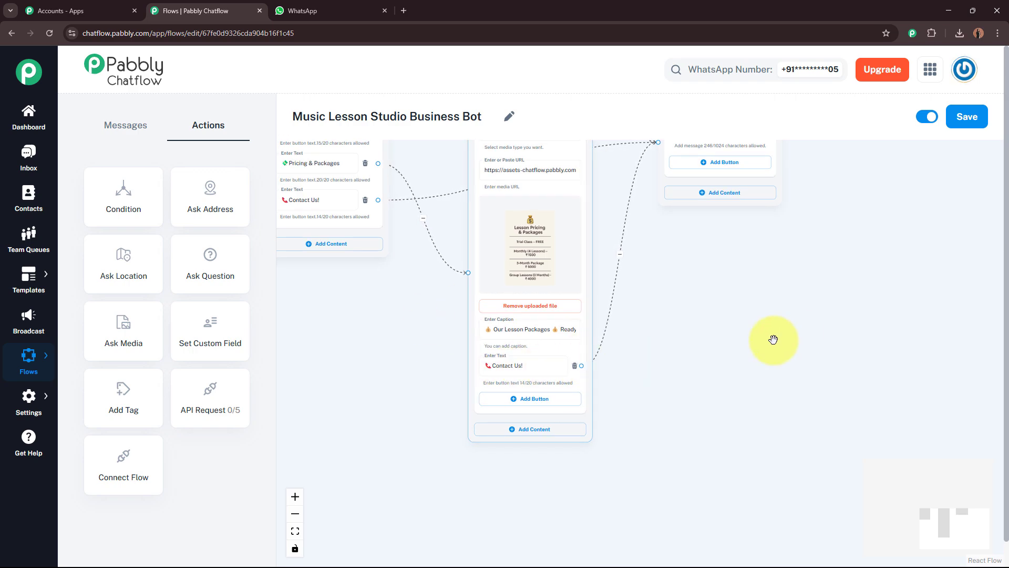
pyautogui.scroll(5, 780, 326)
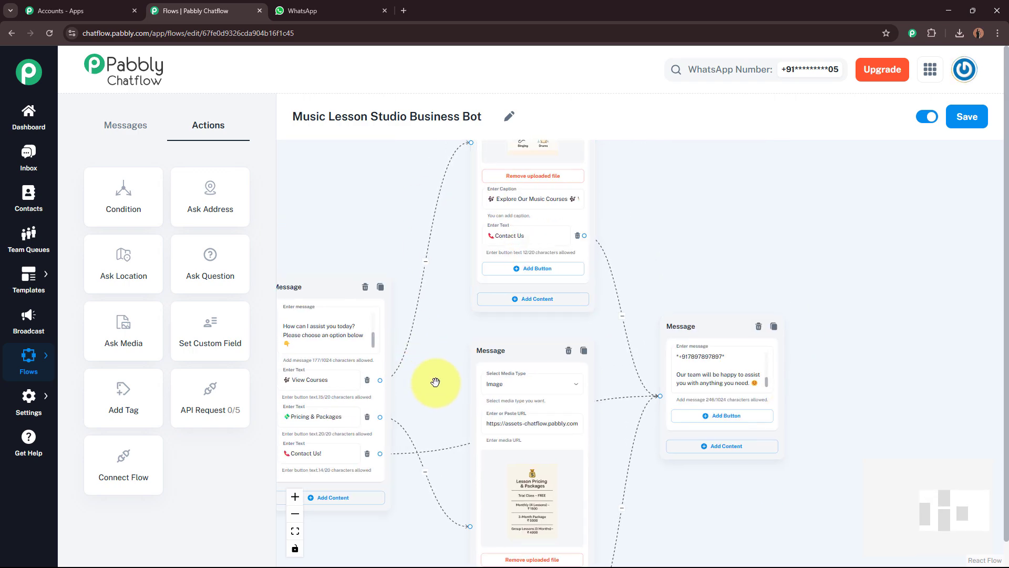
pyautogui.moveTo(437, 381); pyautogui.dragTo(477, 347)
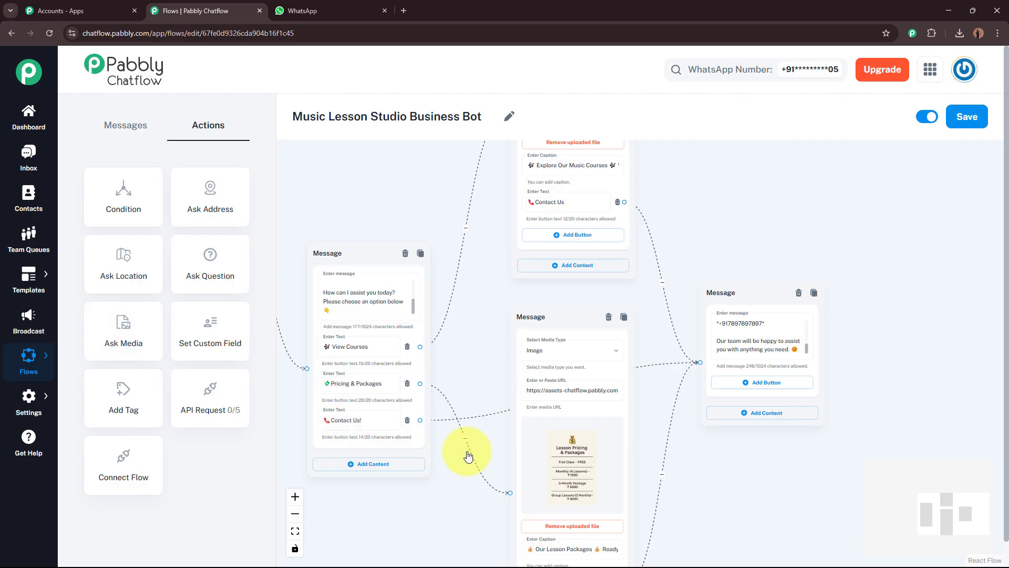
pyautogui.moveTo(443, 497); pyautogui.dragTo(367, 492)
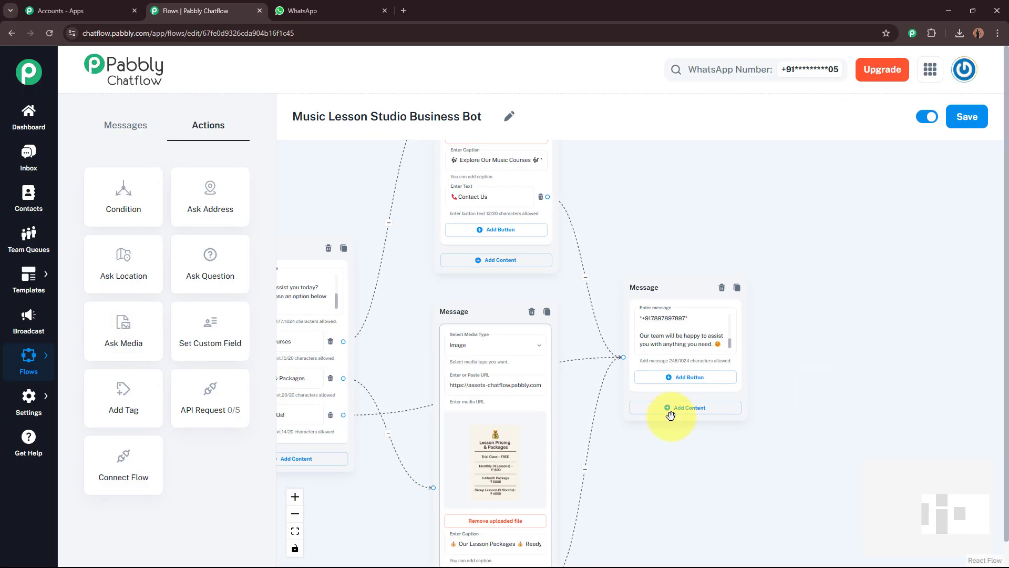
pyautogui.scroll(3, 729, 346)
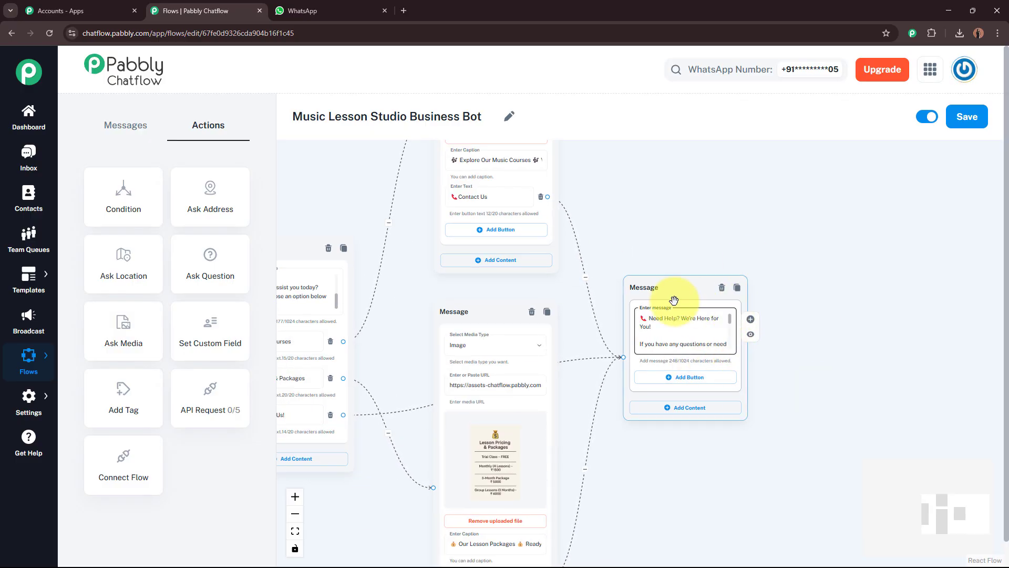
pyautogui.scroll(-5, 858, 432)
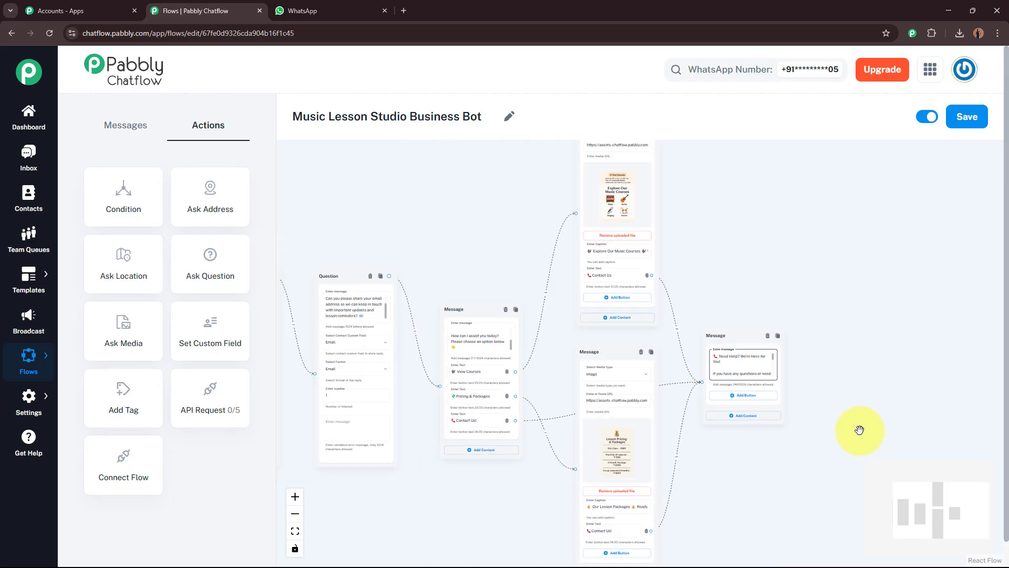
pyautogui.scroll(-3, 941, 379)
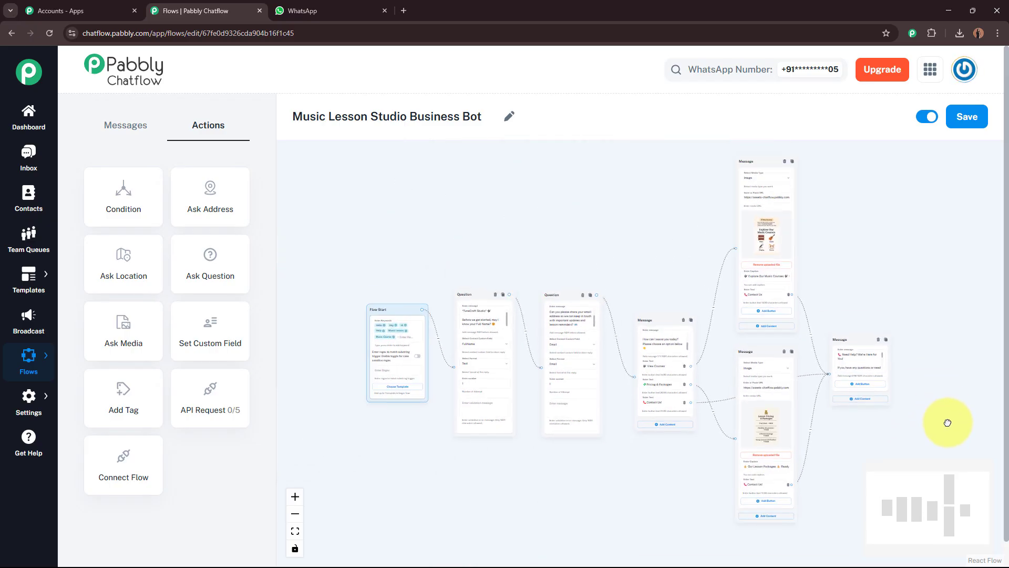
pyautogui.moveTo(642, 499); pyautogui.dragTo(626, 480)
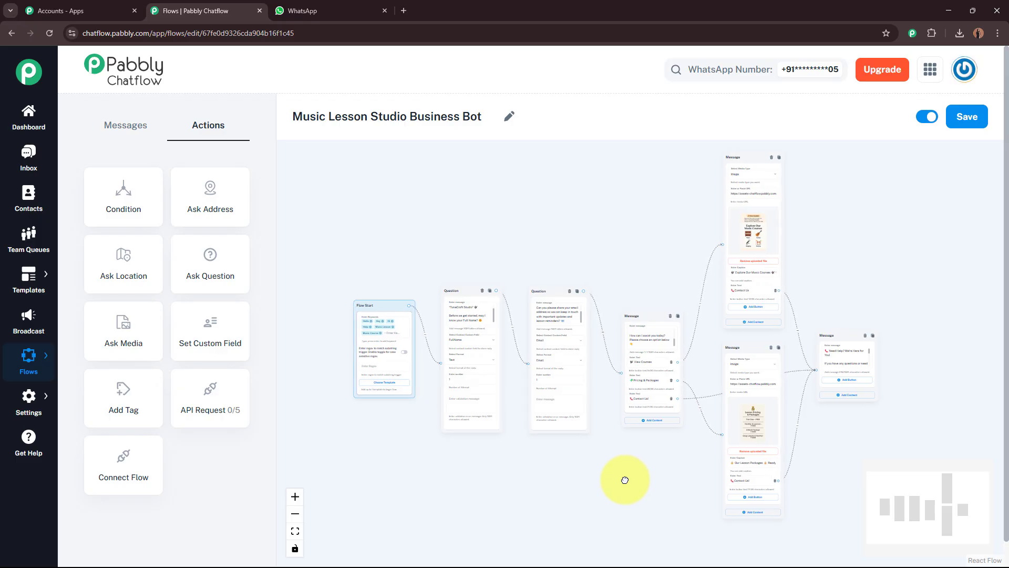
pyautogui.moveTo(616, 478); pyautogui.dragTo(566, 467)
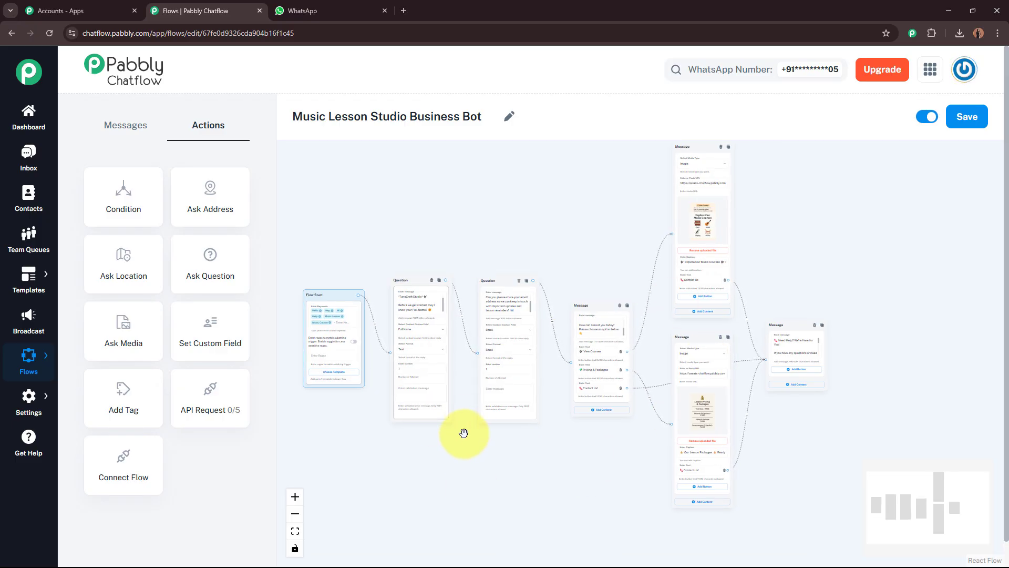
# Save the flow, then switch to the Pabbly ChatFlow chat in WhatsApp Web
pyautogui.click(970, 127)
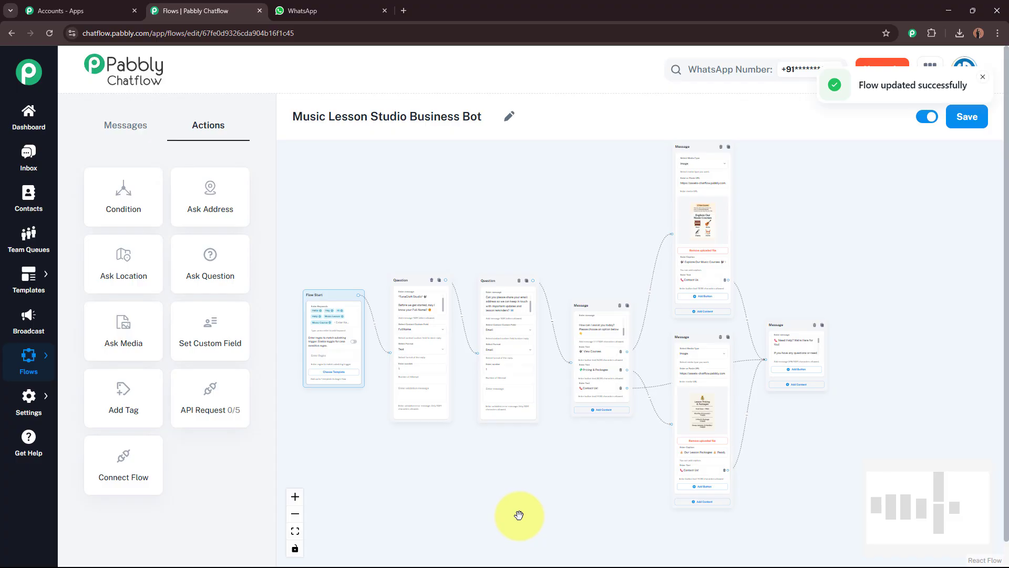
pyautogui.click(345, 10)
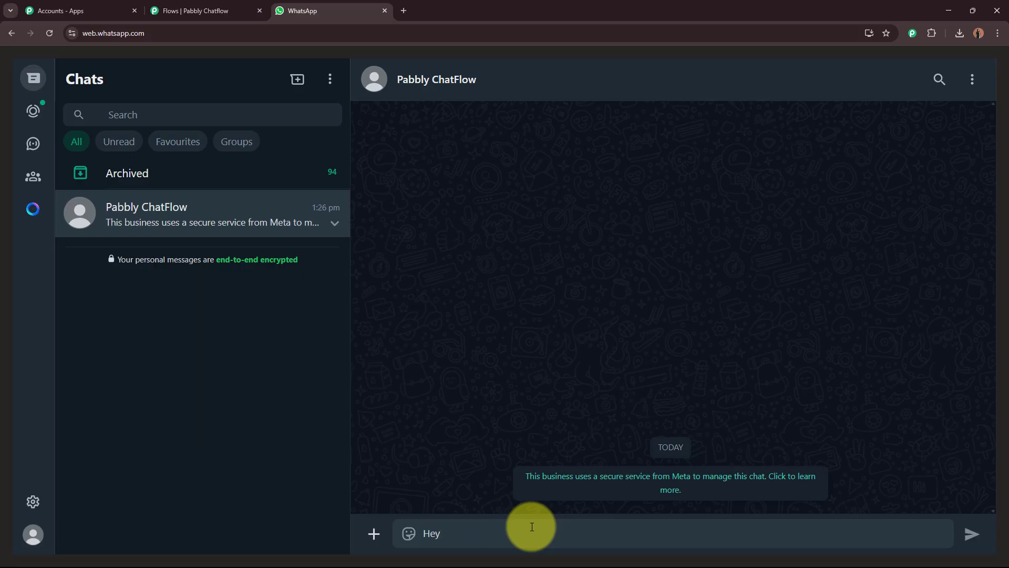
# Send 'Hey' to trigger the bot and answer its name question with a full name
pyautogui.press('Return')
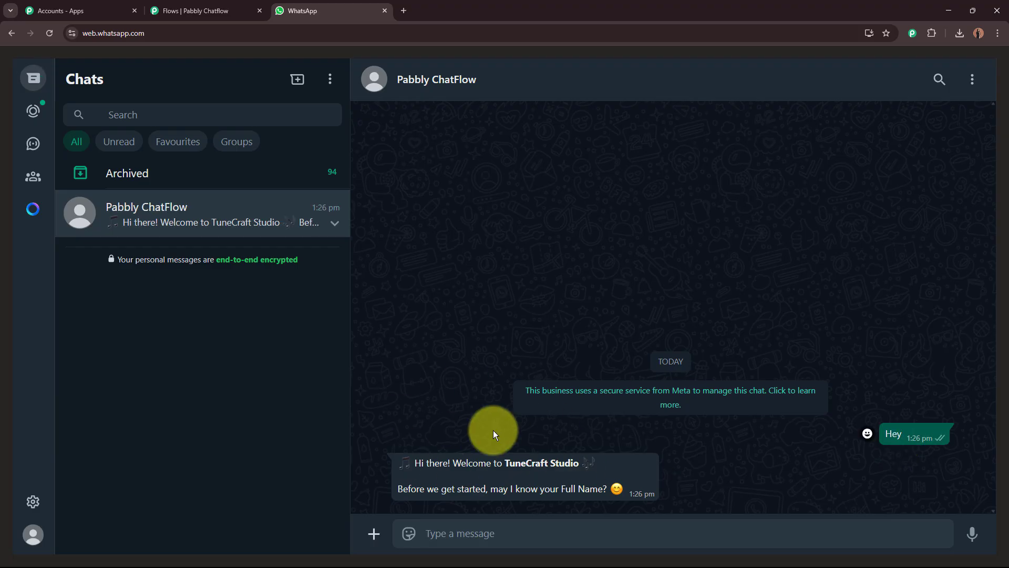
pyautogui.moveTo(414, 463); pyautogui.dragTo(603, 514)
pyautogui.click(579, 535)
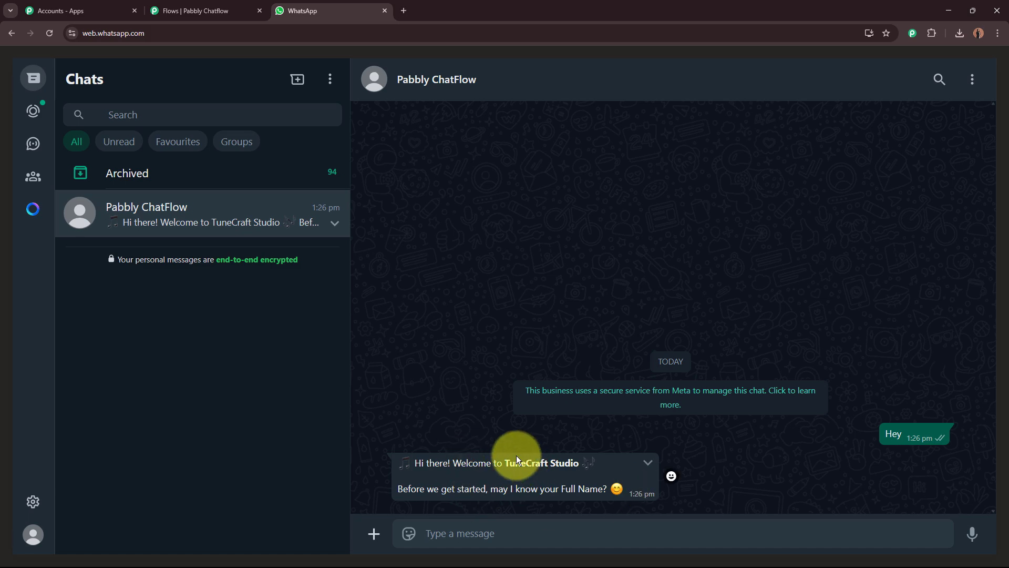
pyautogui.write('Demo User')
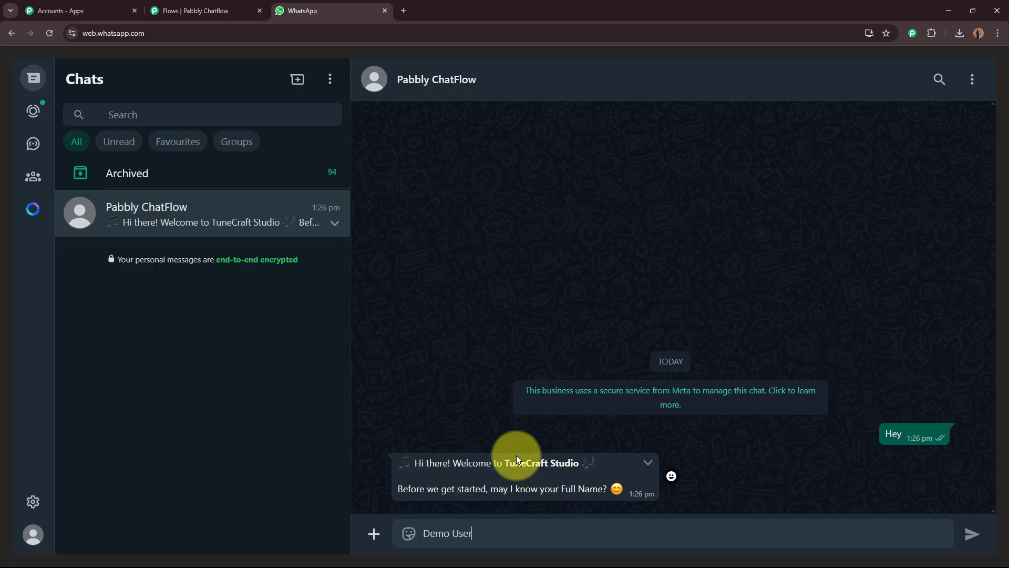
pyautogui.press('Return')
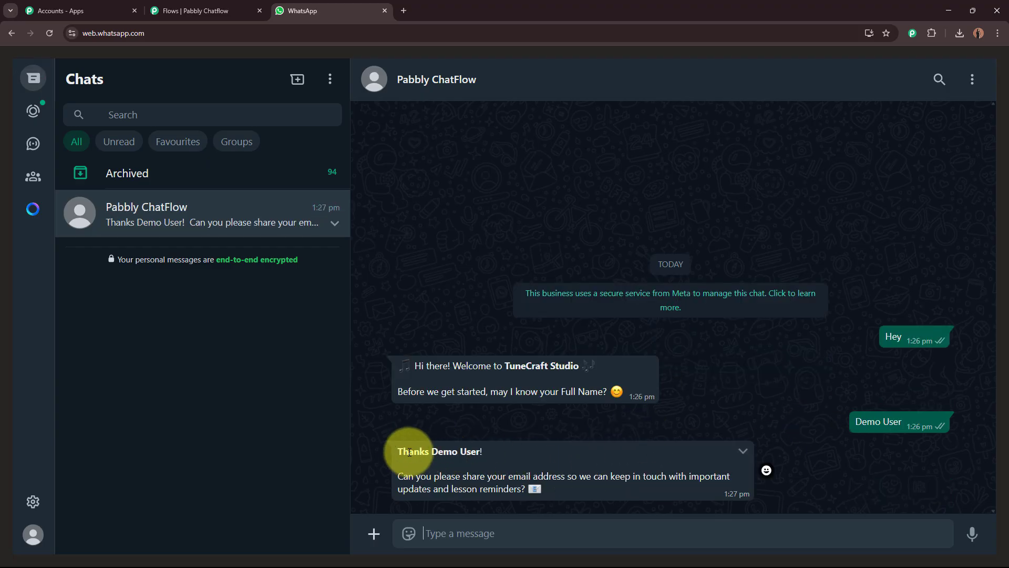
# Reply to the bot's email question with an e-mail address
pyautogui.moveTo(398, 455); pyautogui.dragTo(476, 451)
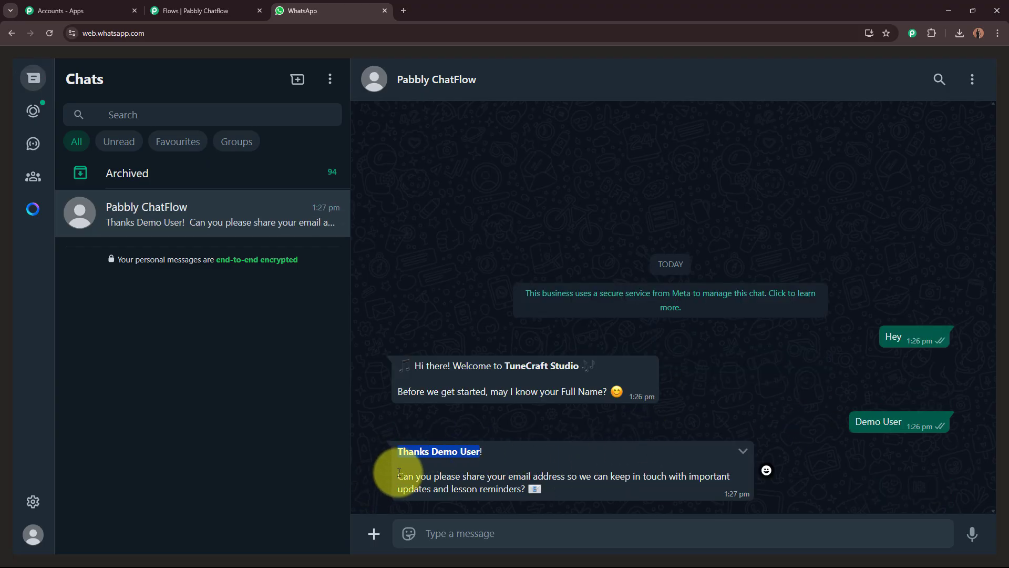
pyautogui.moveTo(383, 478); pyautogui.dragTo(708, 488)
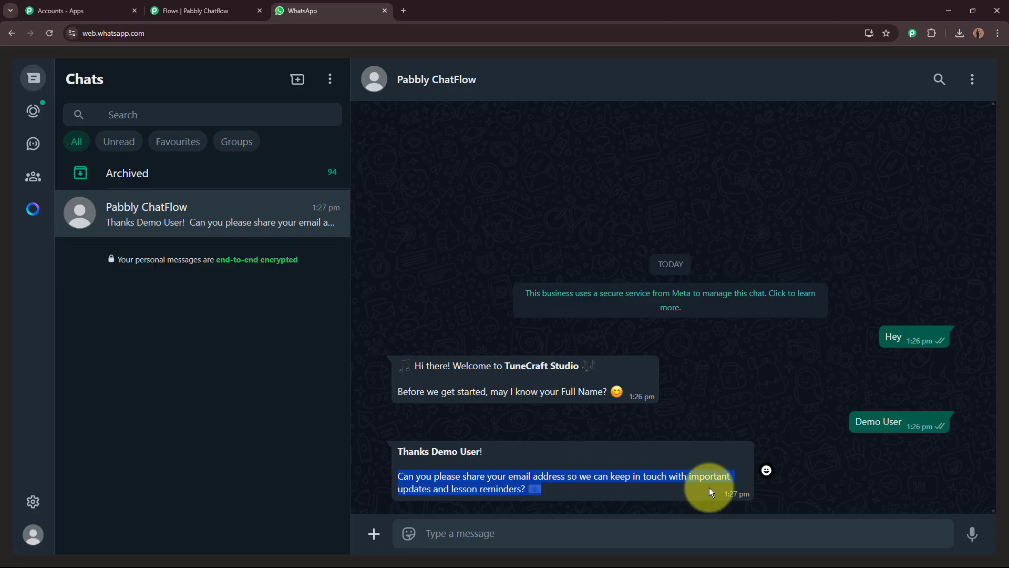
pyautogui.click(542, 525)
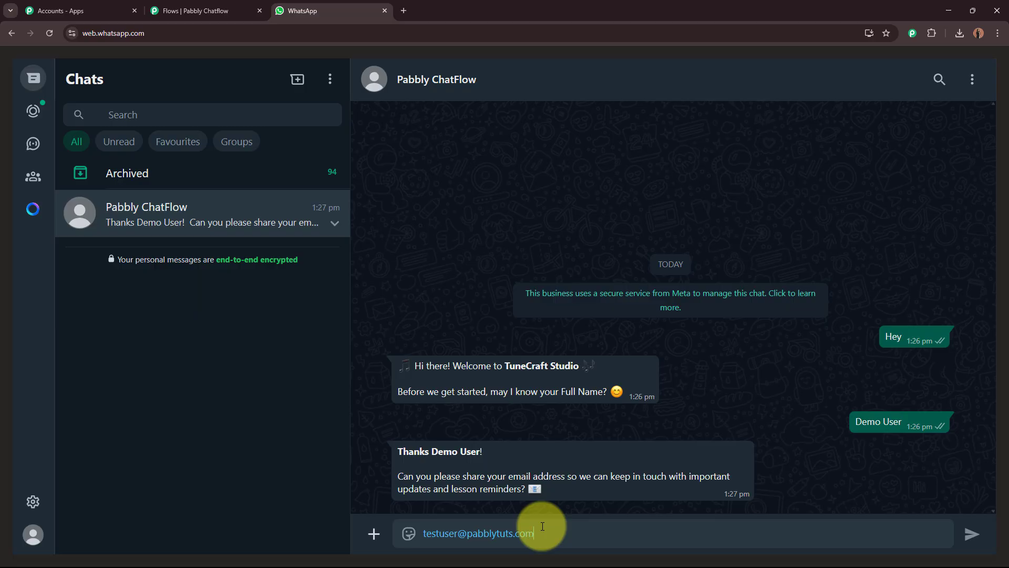
pyautogui.press('Return')
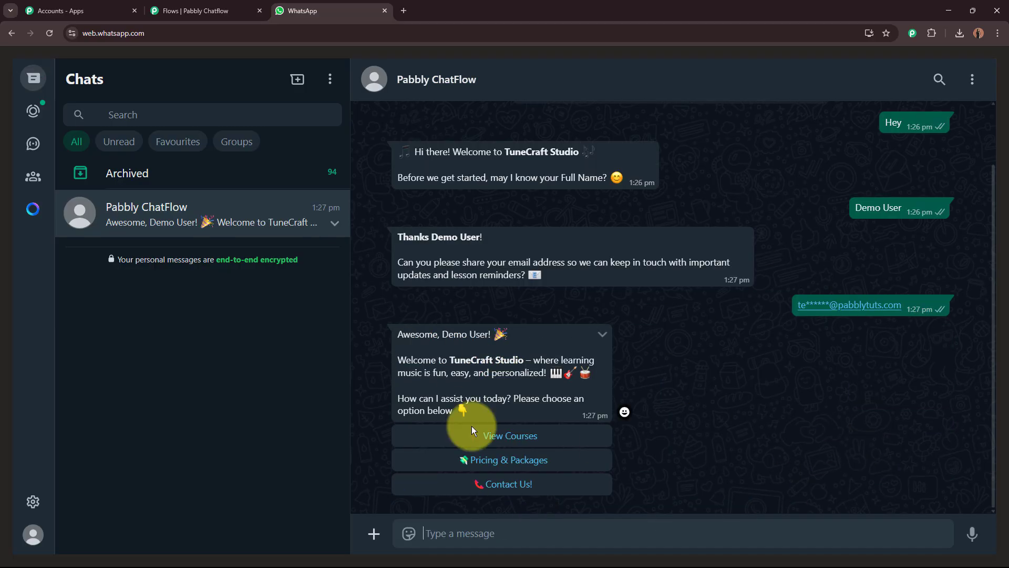
# Choose View Courses and view the Explore Our Music Courses image full size
pyautogui.moveTo(397, 330); pyautogui.dragTo(537, 415)
pyautogui.click(538, 414)
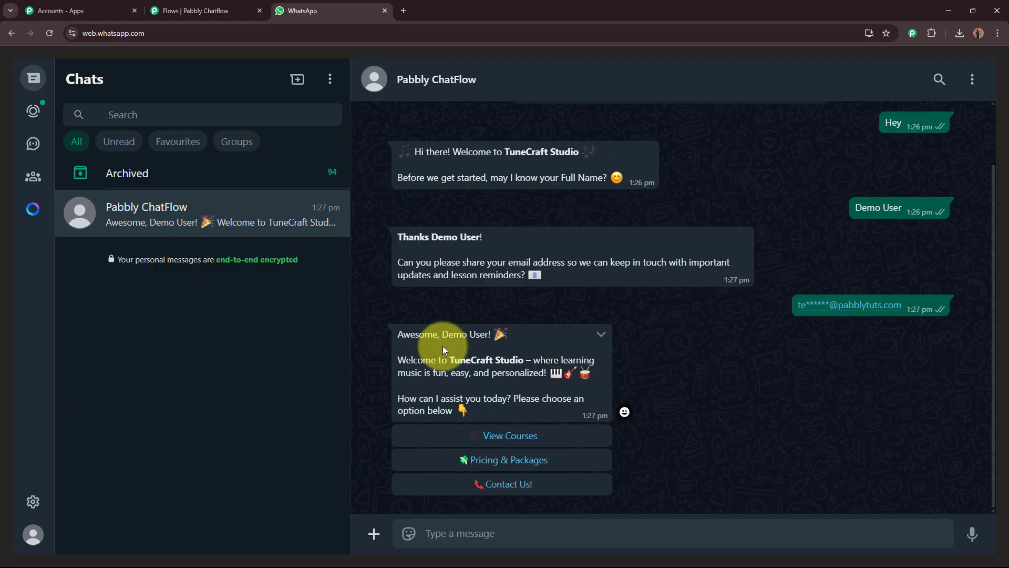
pyautogui.click(500, 435)
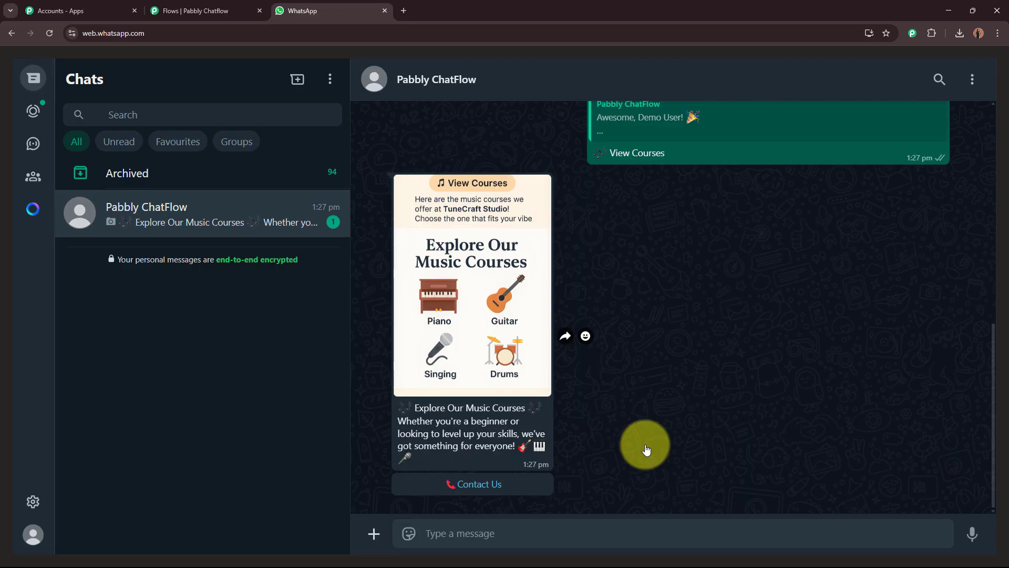
pyautogui.click(435, 357)
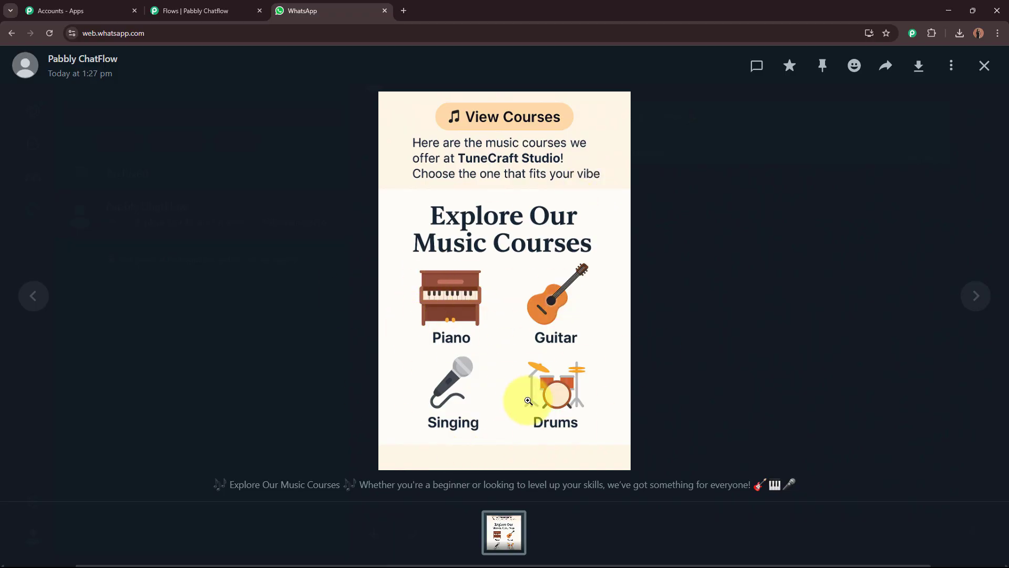
pyautogui.click(985, 66)
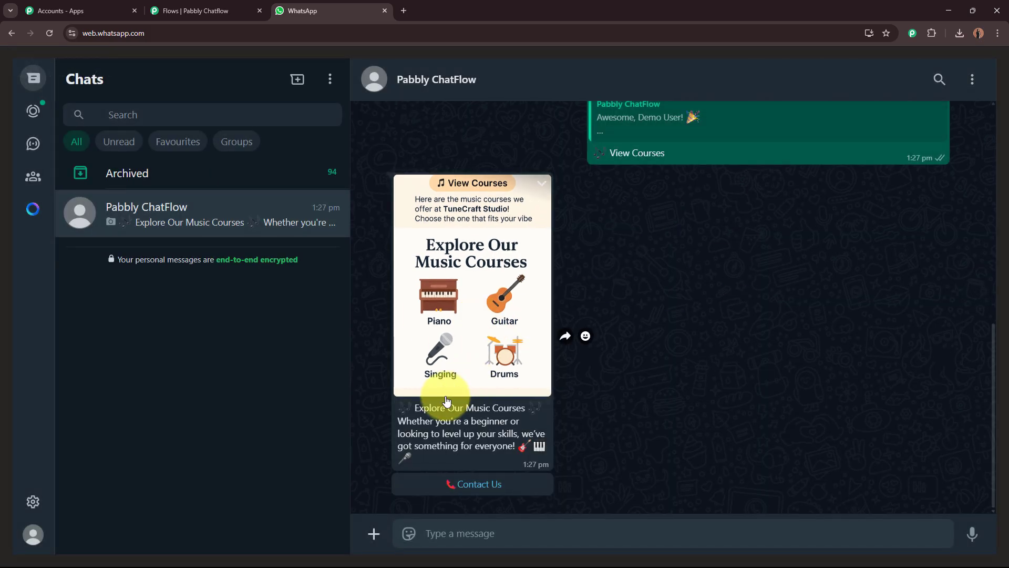
# Pick Contact Us under the courses card to receive the Need Help contact details
pyautogui.moveTo(402, 406); pyautogui.dragTo(478, 432)
pyautogui.click(478, 432)
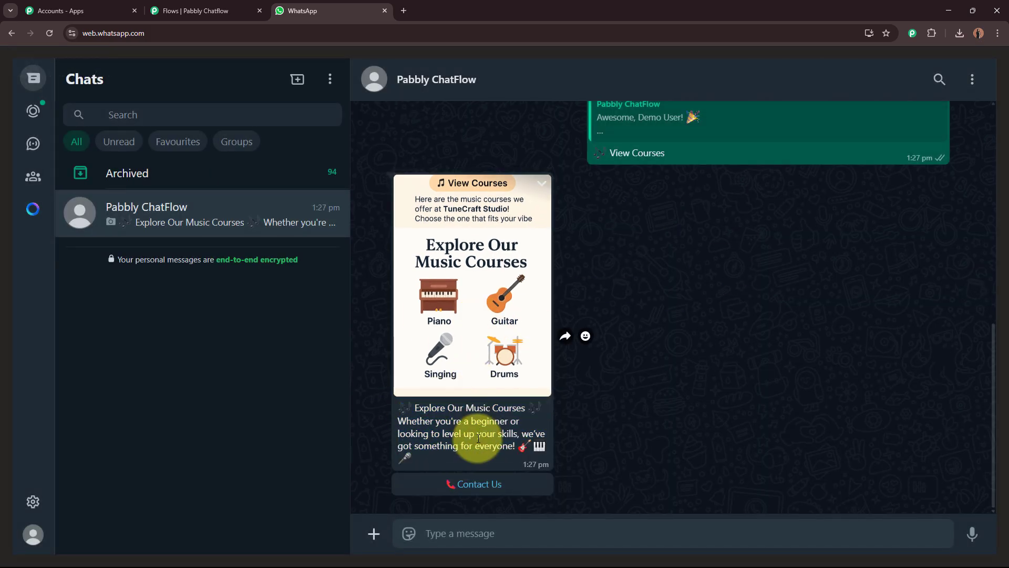
pyautogui.click(478, 484)
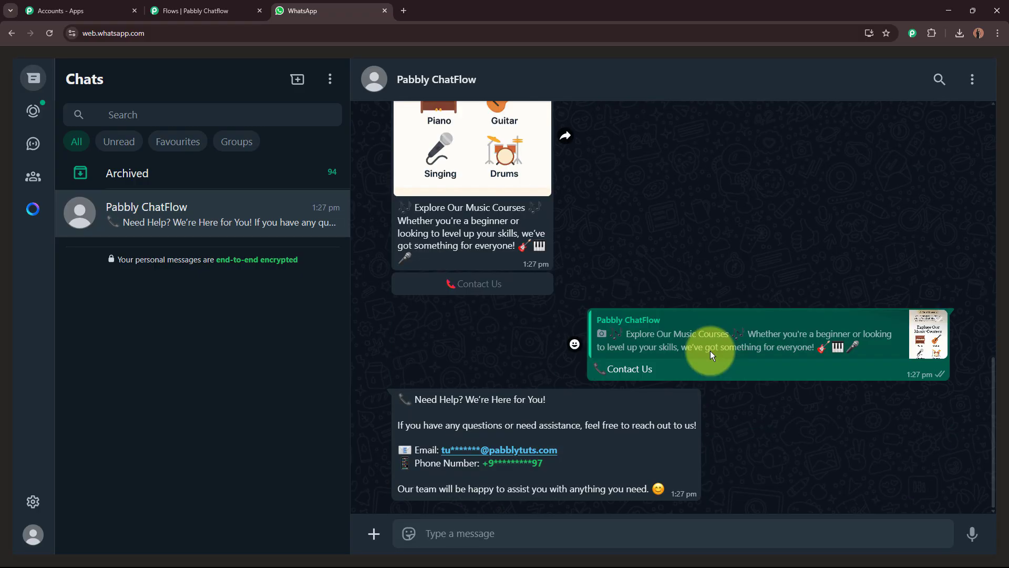
pyautogui.moveTo(399, 392); pyautogui.dragTo(670, 484)
pyautogui.click(661, 481)
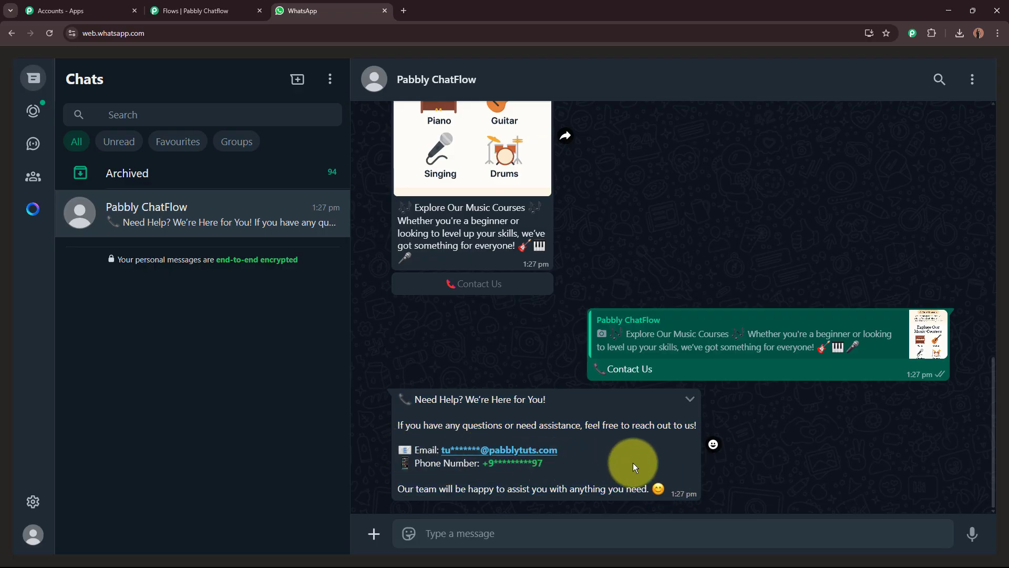
pyautogui.scroll(5, 633, 462)
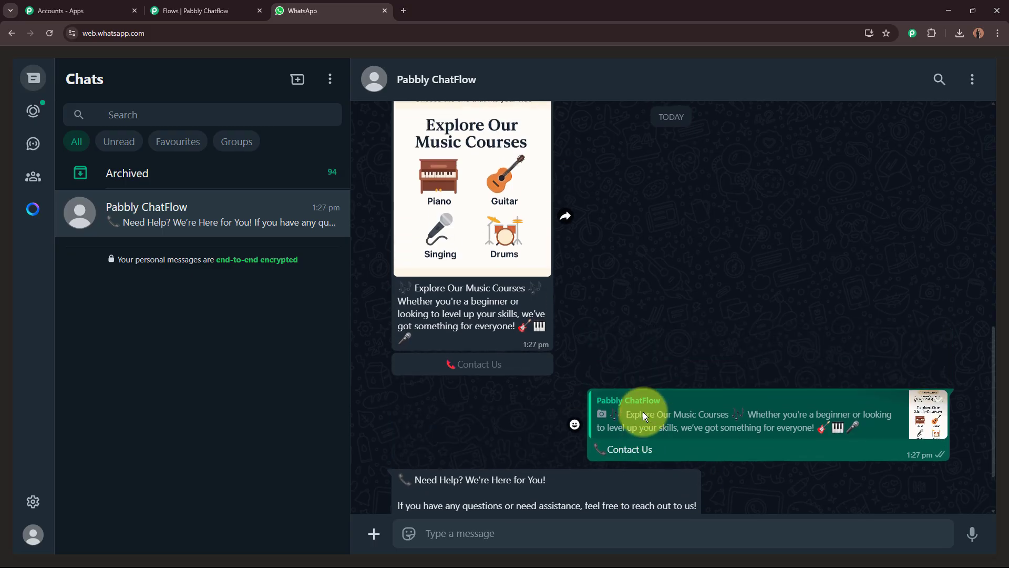
pyautogui.scroll(4, 636, 400)
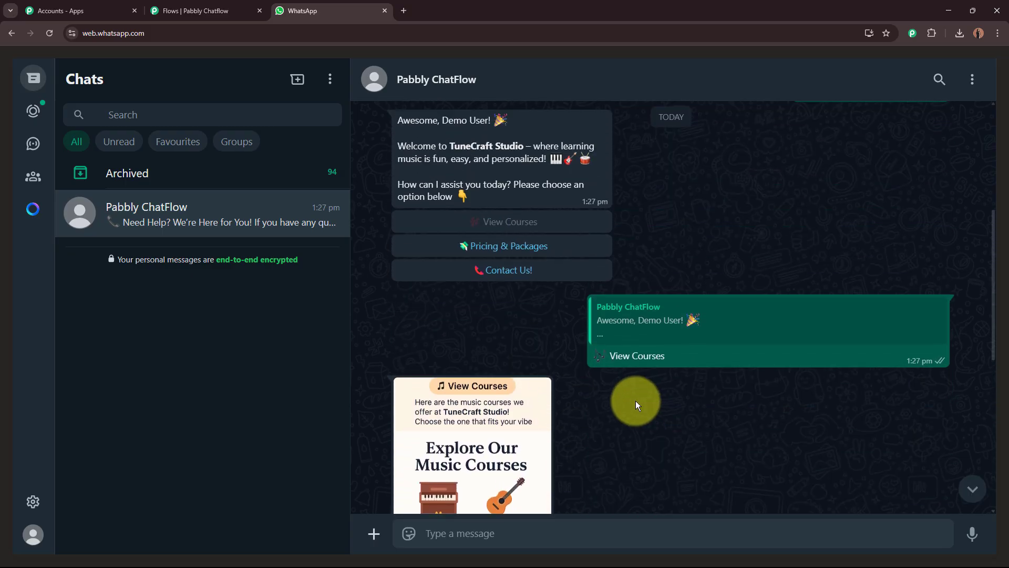
# Choose Pricing & Packages and view the Lesson Pricing & Packages image full size
pyautogui.click(502, 280)
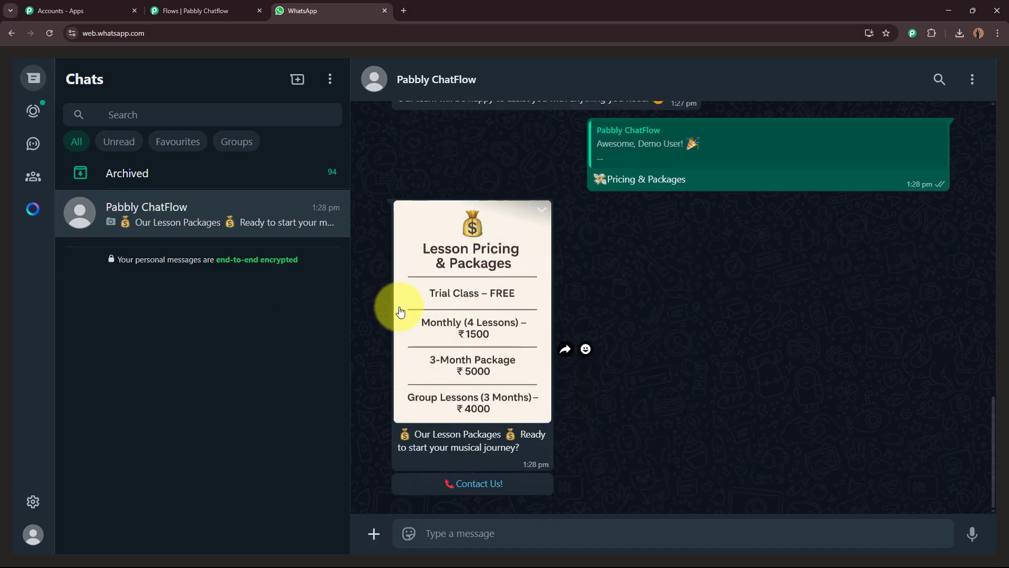
pyautogui.click(490, 342)
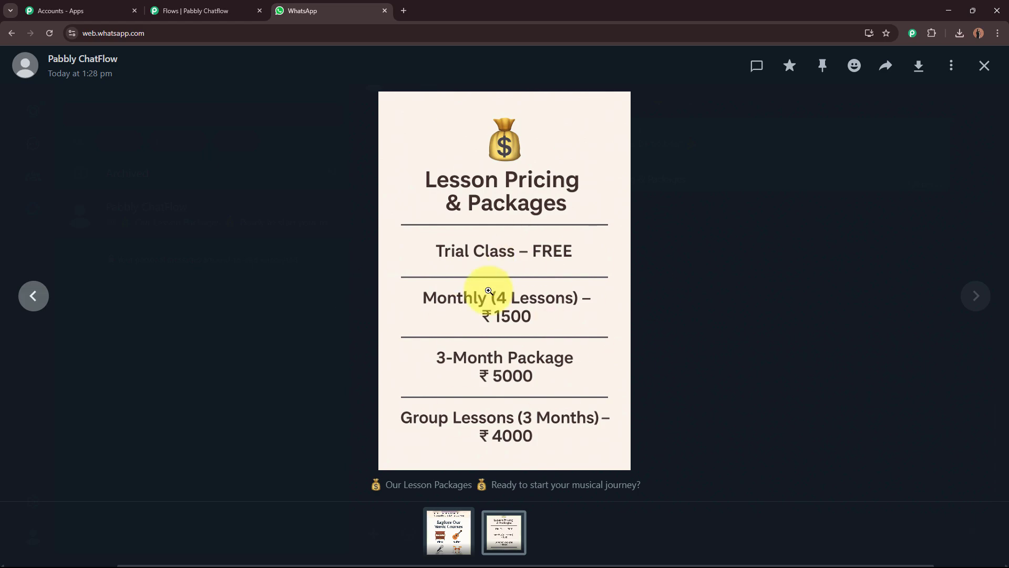
pyautogui.click(985, 67)
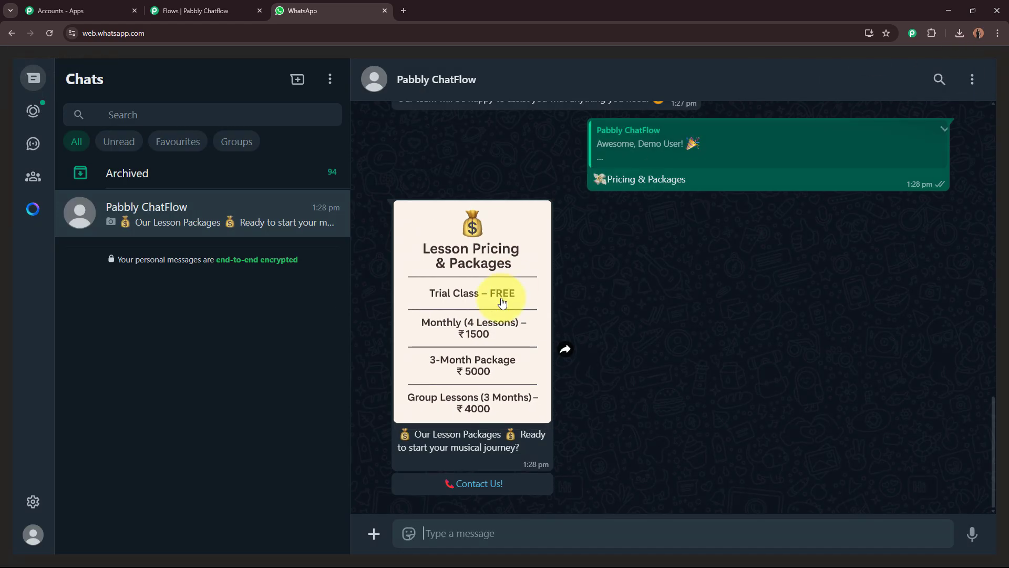
# Pick Contact Us! under the pricing card and again in the first menu, getting Need Help twice
pyautogui.click(482, 484)
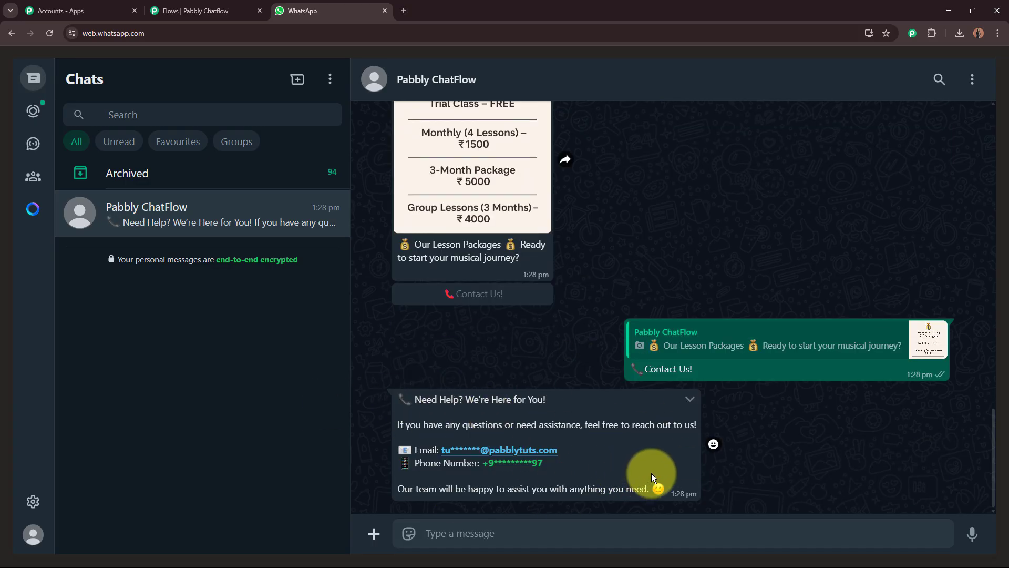
pyautogui.scroll(10, 761, 449)
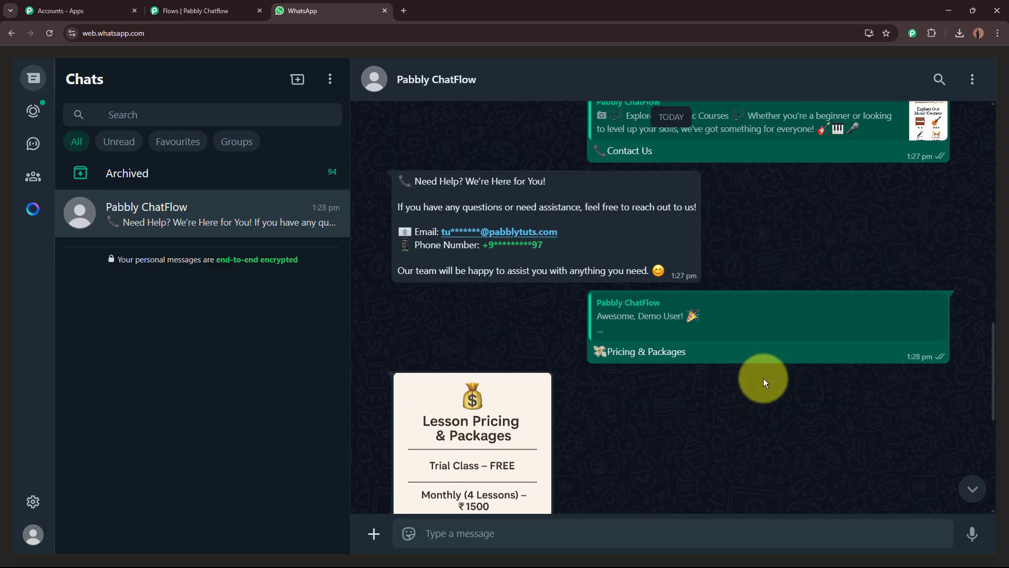
pyautogui.scroll(10, 628, 307)
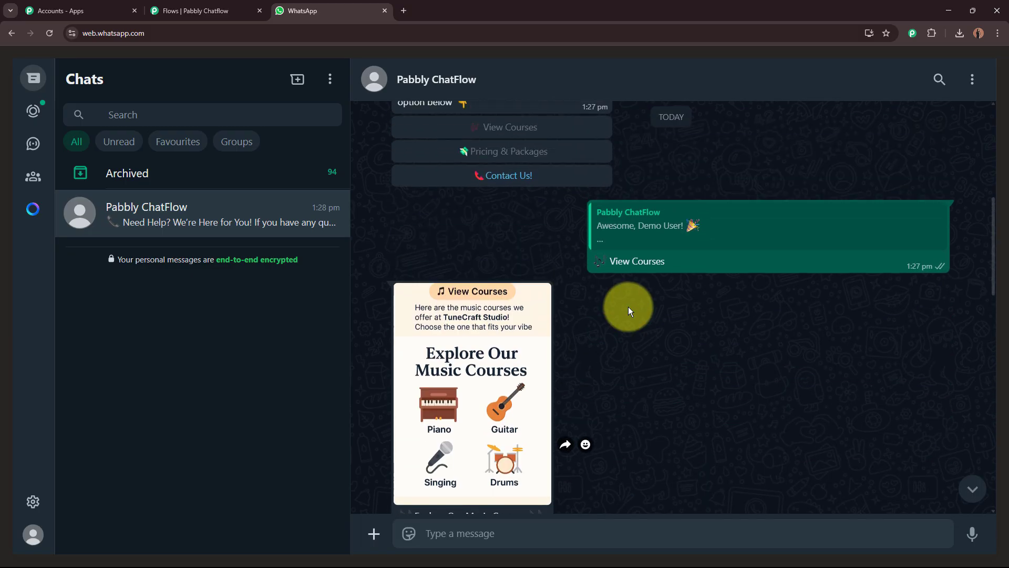
pyautogui.click(521, 267)
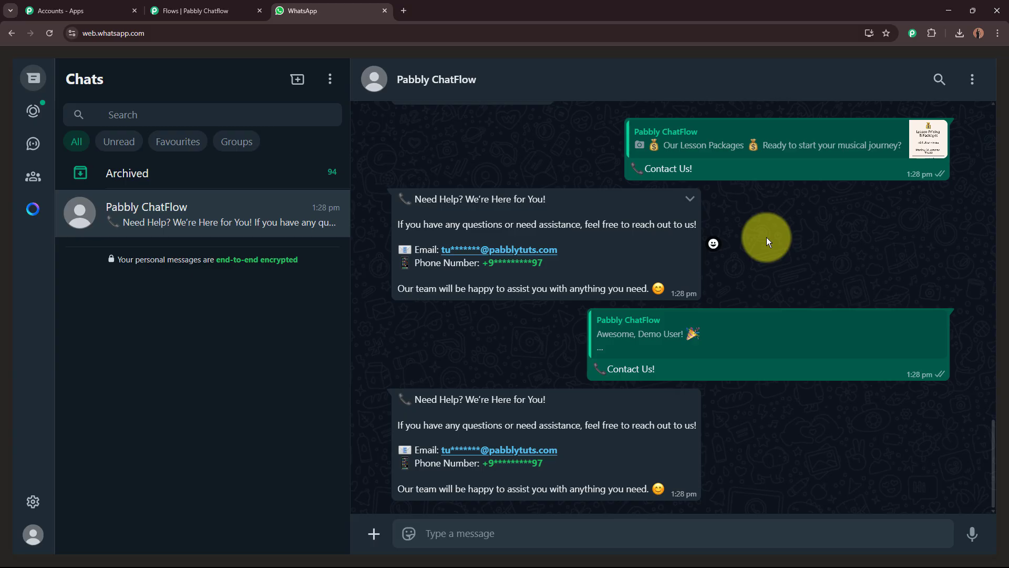
# Return to the flow editor and open the Inbox in a new browser tab
pyautogui.click(189, 11)
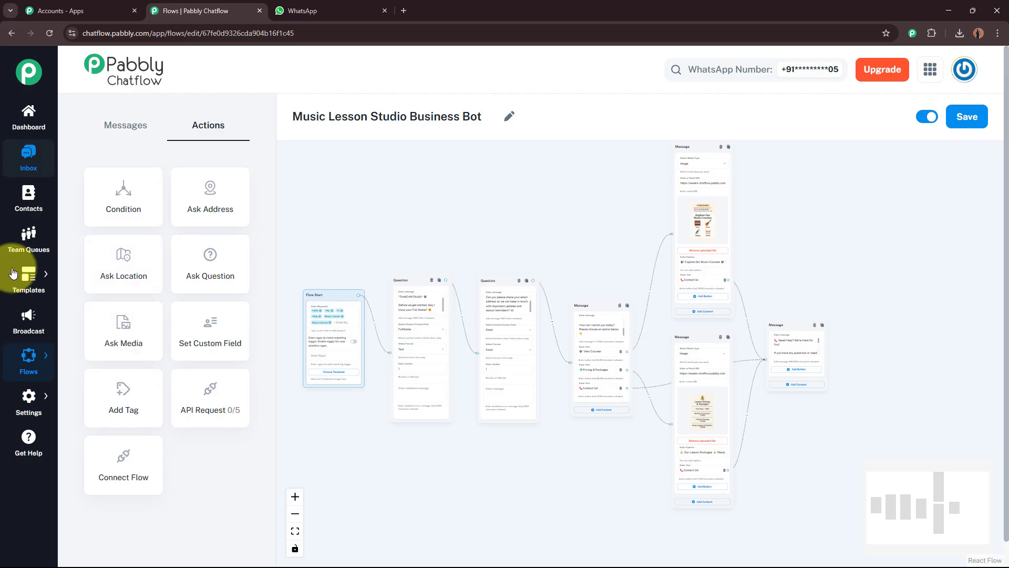
pyautogui.rightClick(35, 159)
pyautogui.click(107, 168)
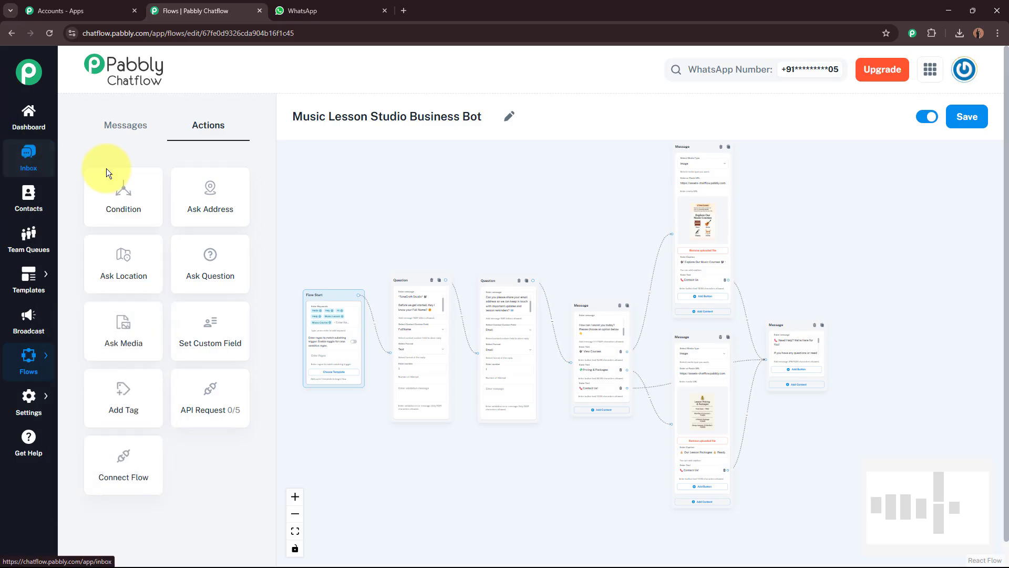
pyautogui.click(311, 5)
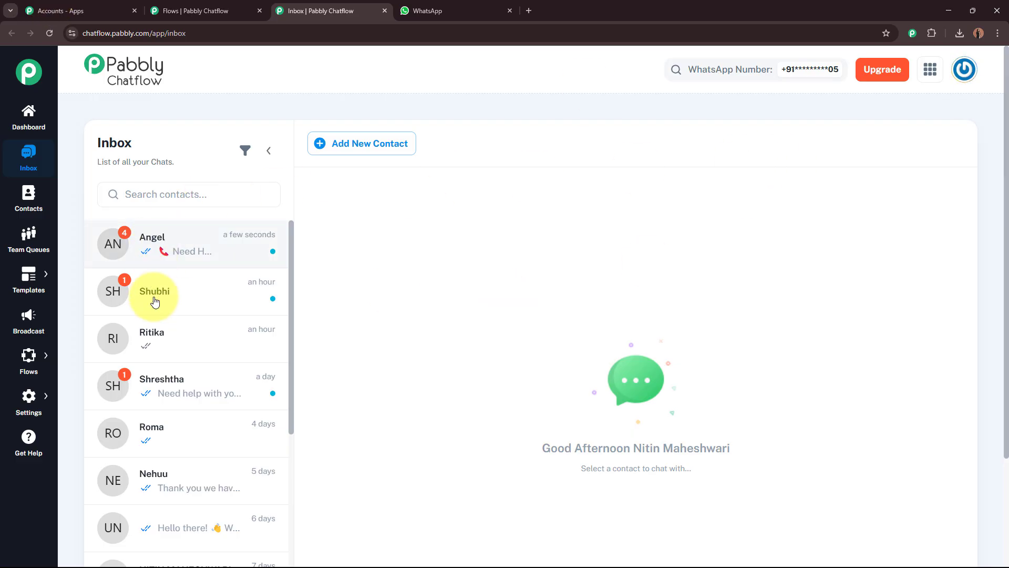
# Open the test contact's conversation and review the menu, courses, pricing and Need Help replies
pyautogui.click(193, 249)
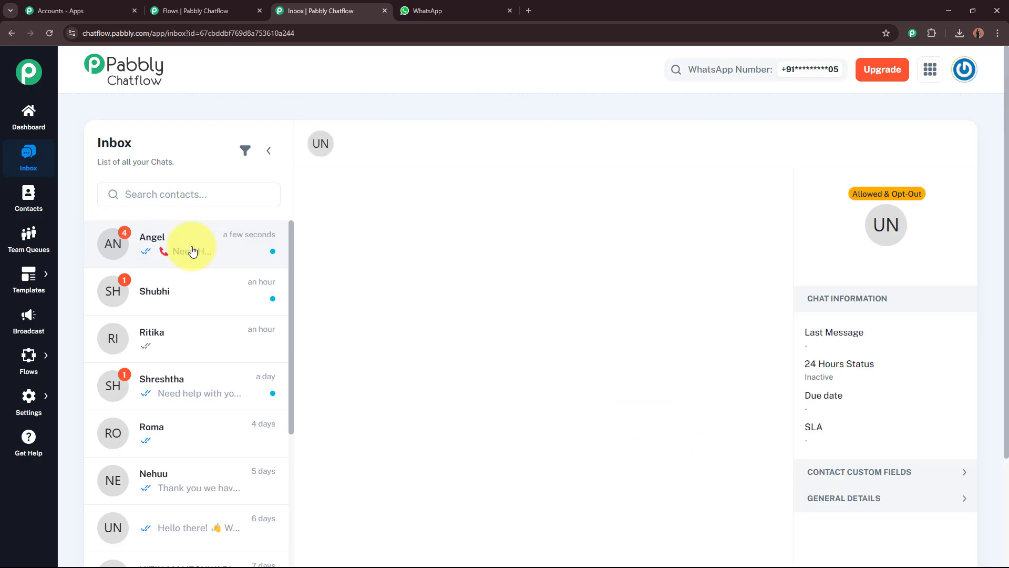
pyautogui.scroll(-2, 635, 352)
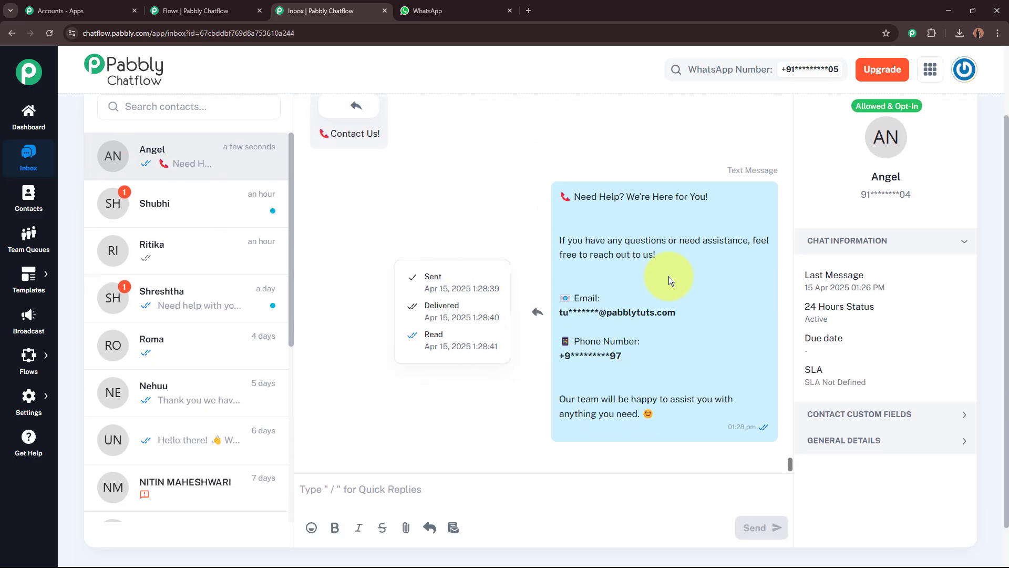
pyautogui.scroll(2, 666, 291)
pyautogui.scroll(2, 666, 292)
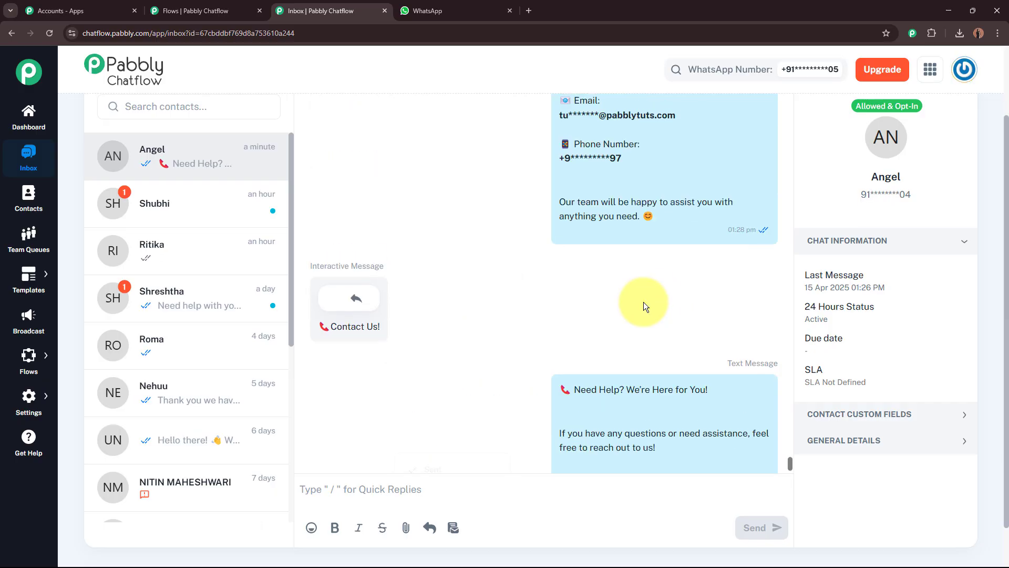
pyautogui.scroll(2, 645, 302)
pyautogui.scroll(-4, 646, 302)
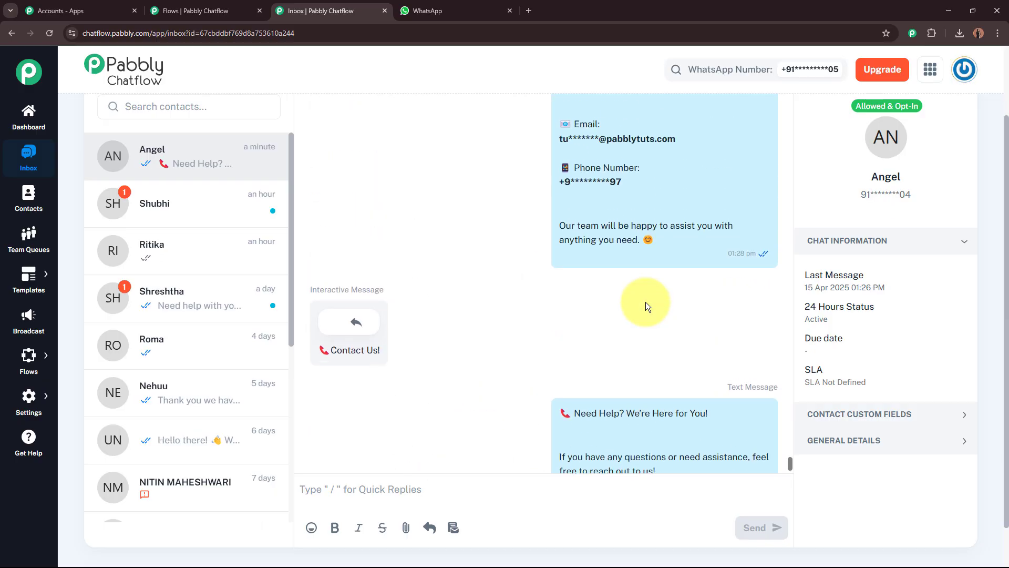
pyautogui.scroll(12, 647, 298)
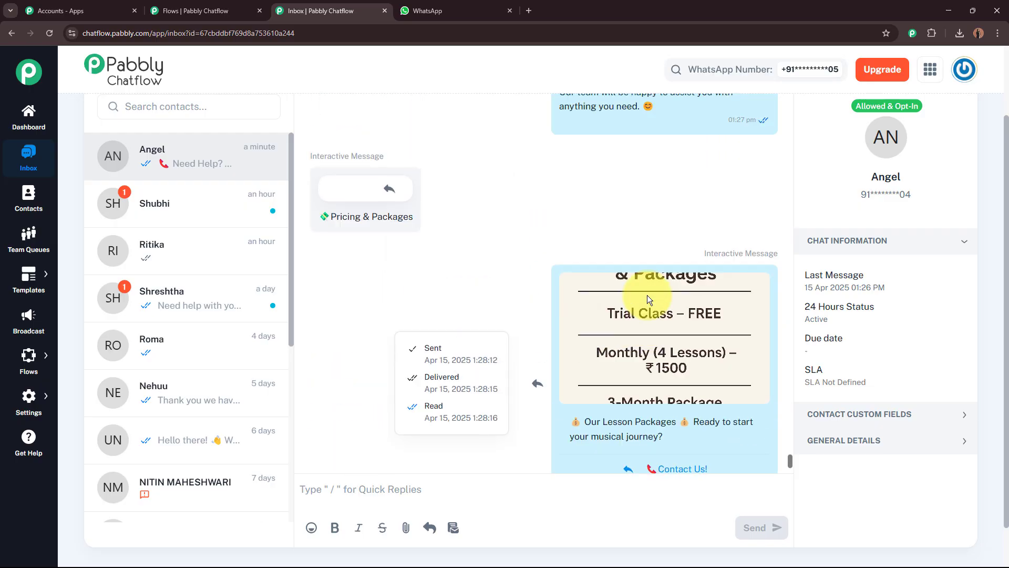
pyautogui.scroll(-1, 657, 347)
pyautogui.scroll(5, 648, 330)
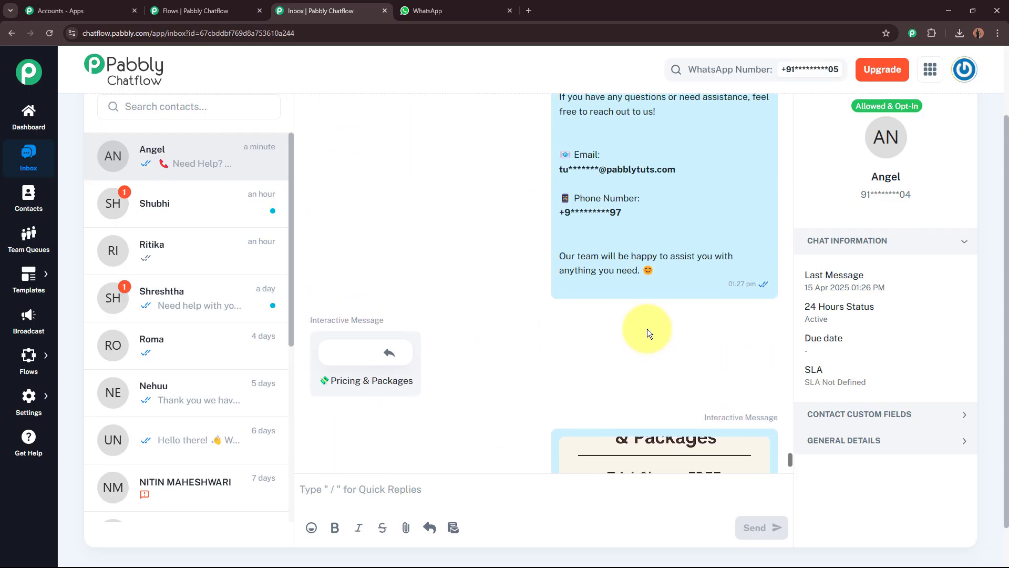
pyautogui.scroll(-2, 636, 314)
pyautogui.scroll(7, 593, 293)
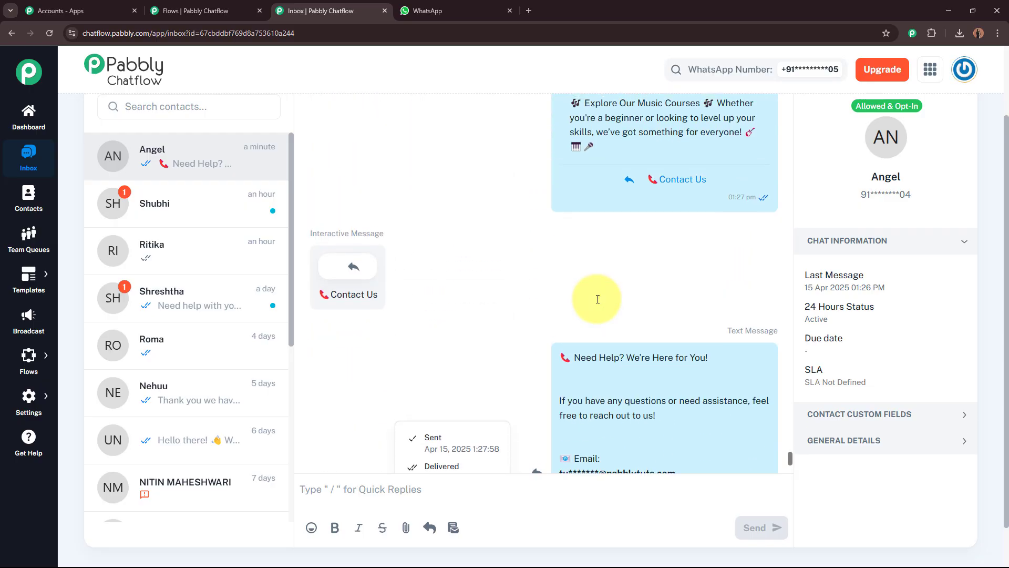
pyautogui.scroll(3, 598, 299)
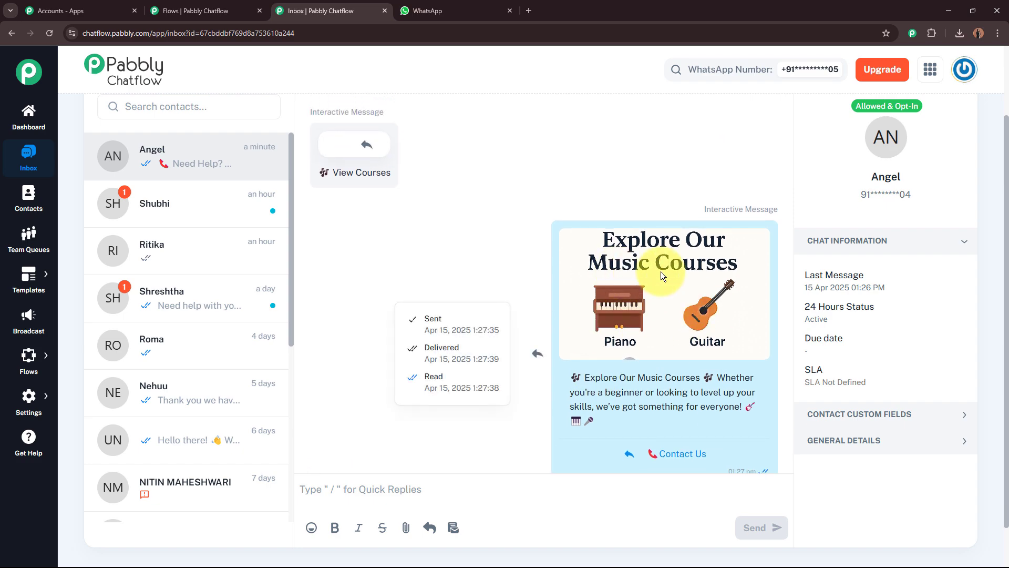
pyautogui.scroll(4, 692, 276)
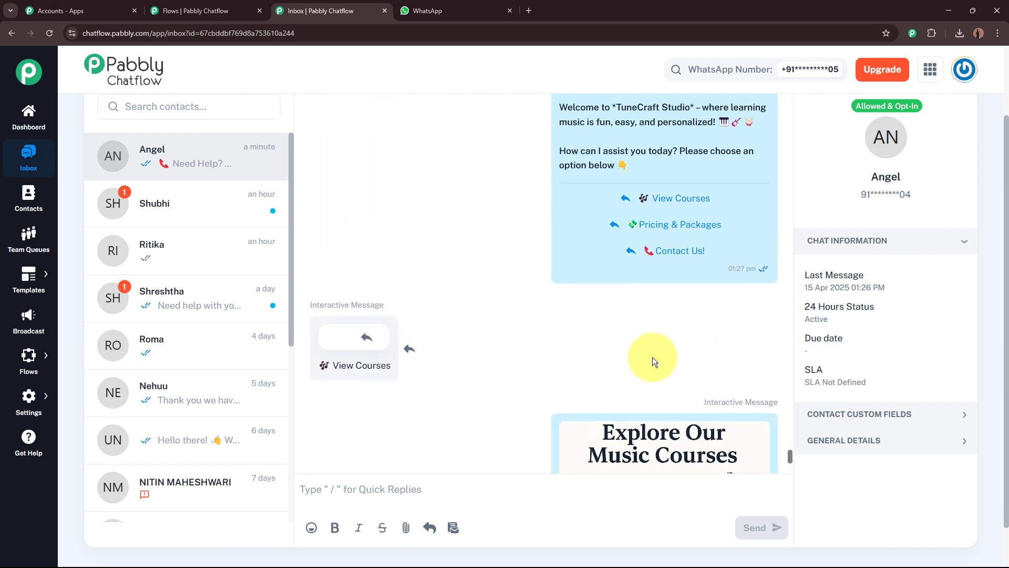
pyautogui.scroll(7, 670, 342)
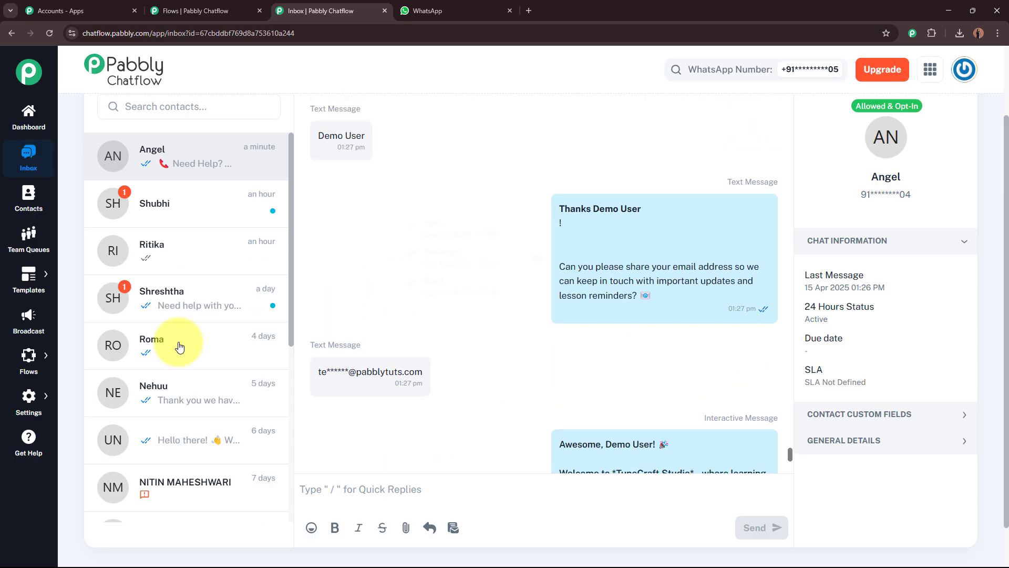
pyautogui.scroll(2, 399, 378)
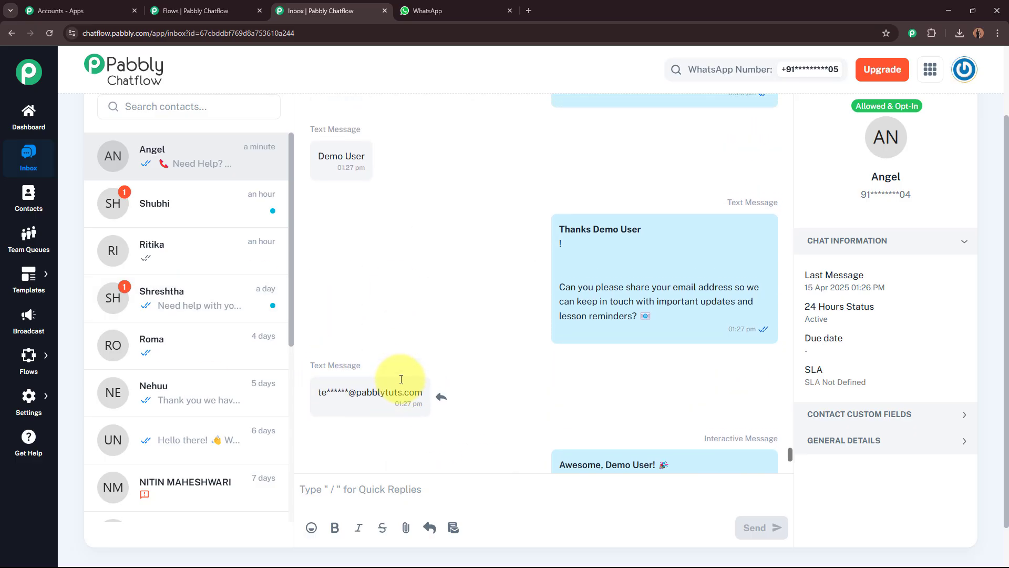
pyautogui.scroll(4, 586, 431)
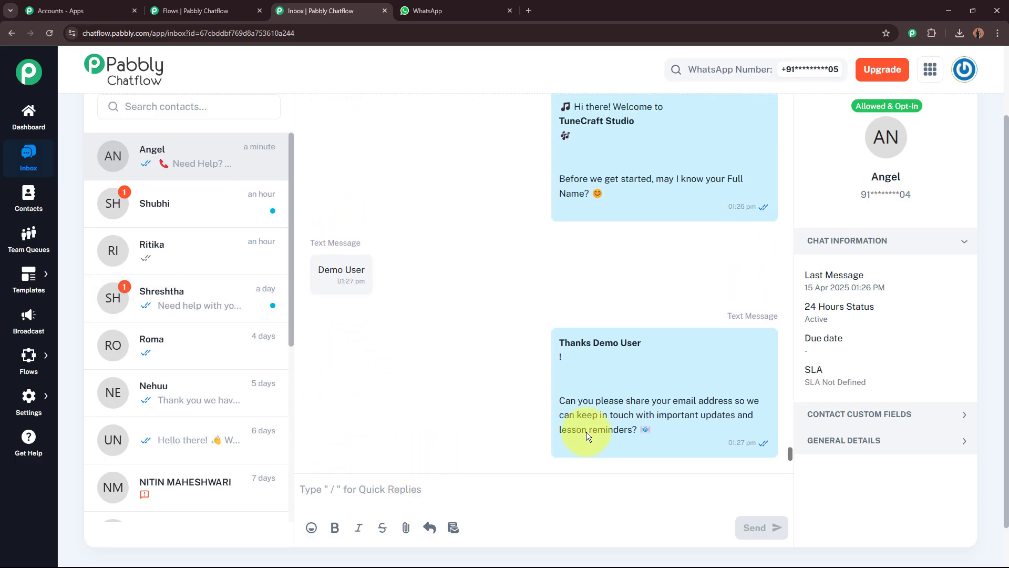
pyautogui.scroll(-8, 579, 371)
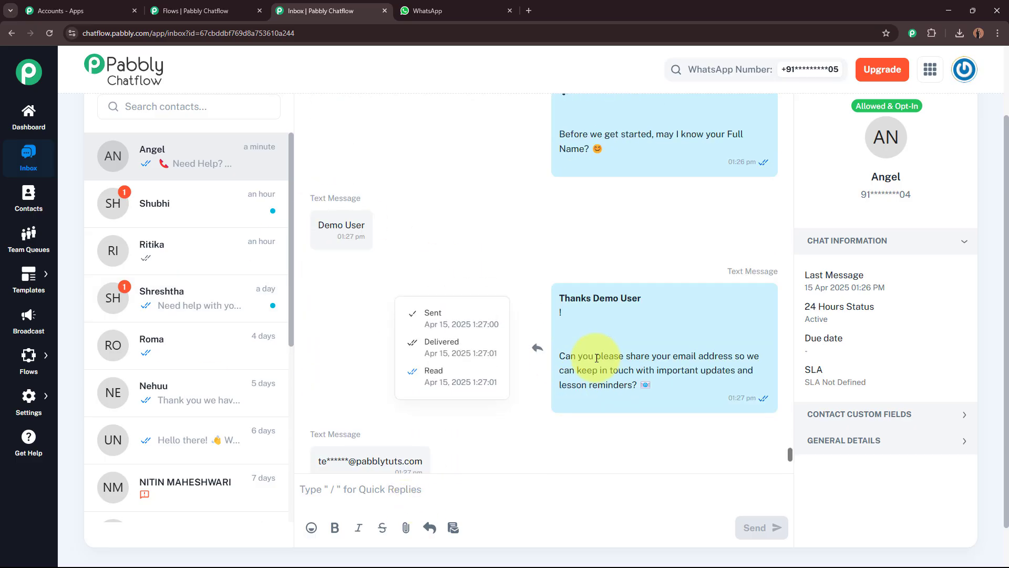
pyautogui.scroll(-7, 600, 363)
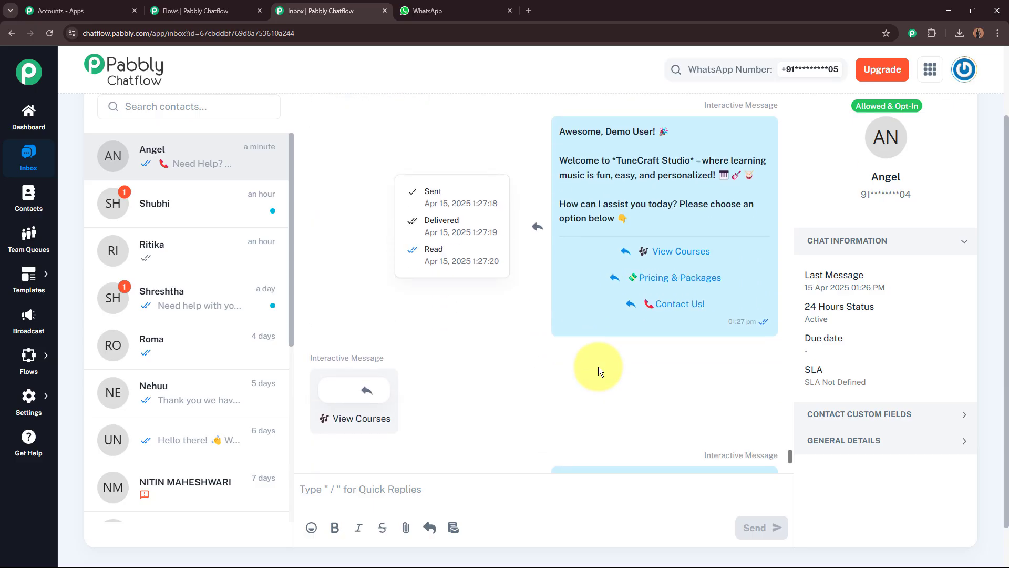
pyautogui.scroll(-8, 604, 368)
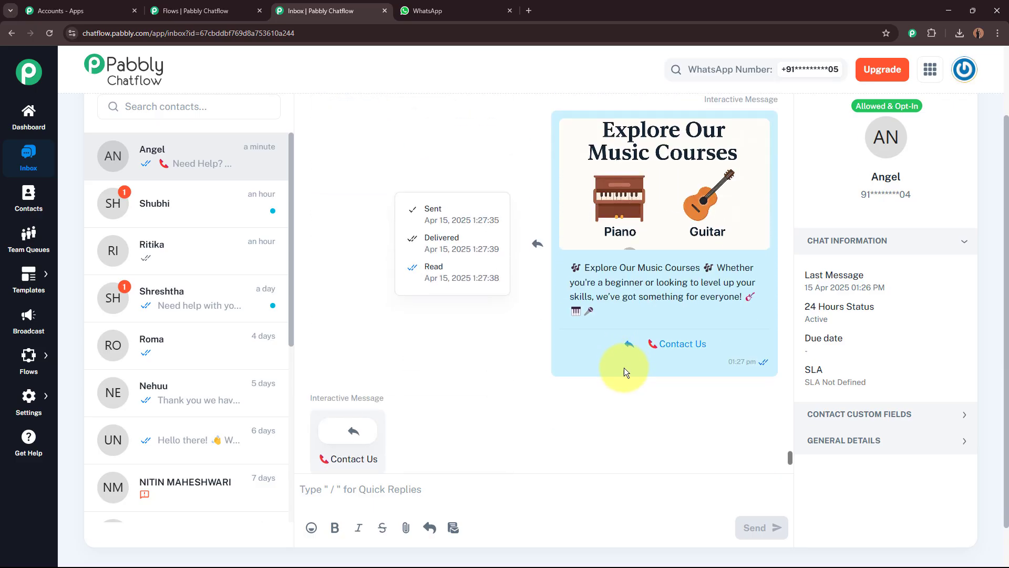
pyautogui.scroll(-7, 633, 364)
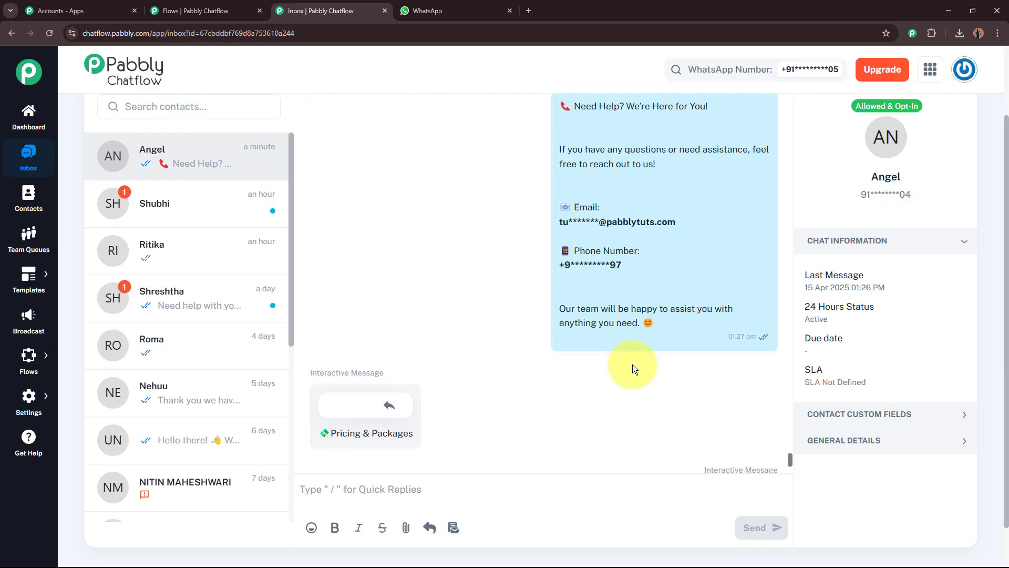
pyautogui.scroll(-10, 633, 365)
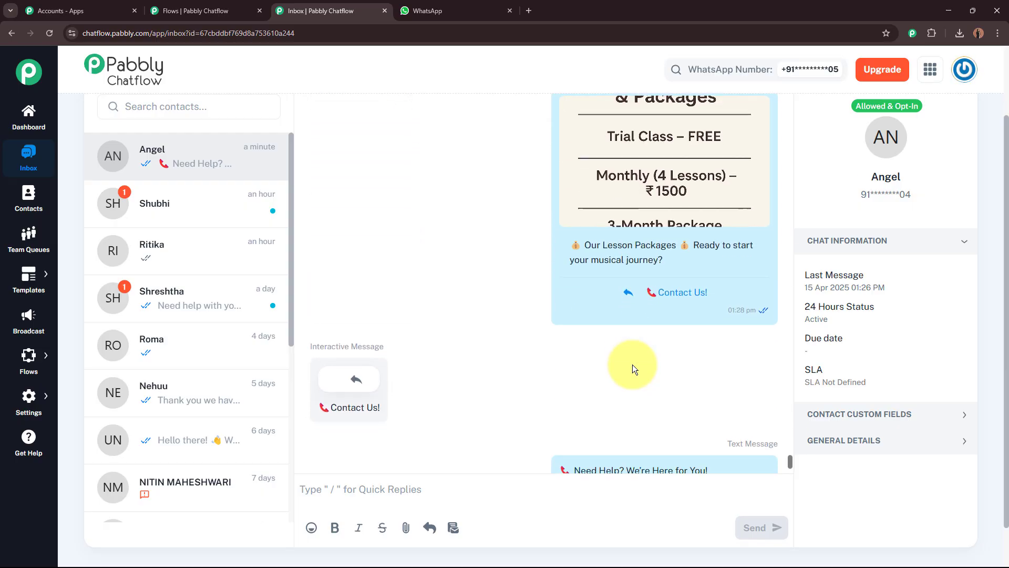
pyautogui.scroll(-10, 632, 364)
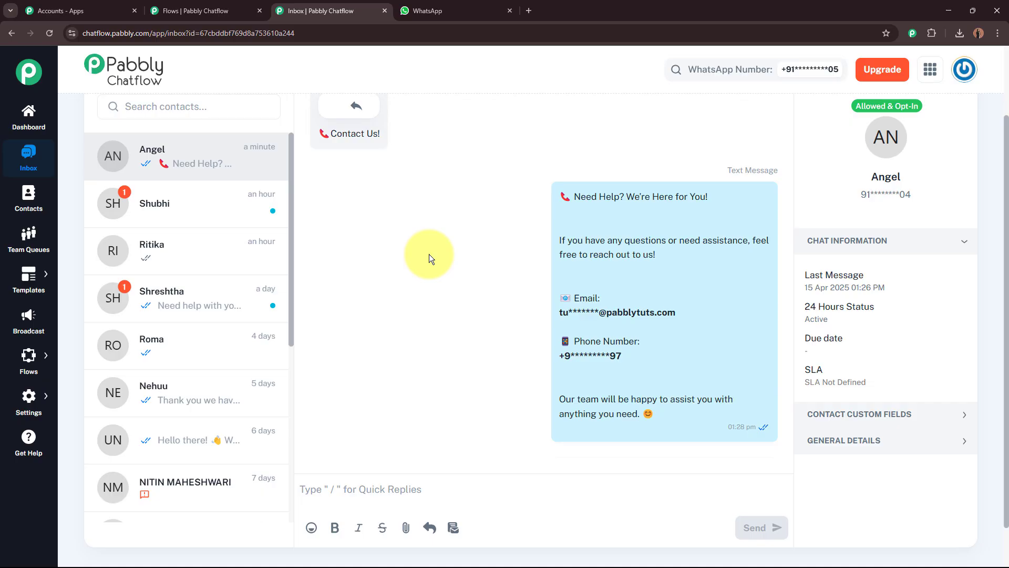
# Collapse Chat Information and check the captured FullName and Email in Contact Custom Fields
pyautogui.click(895, 242)
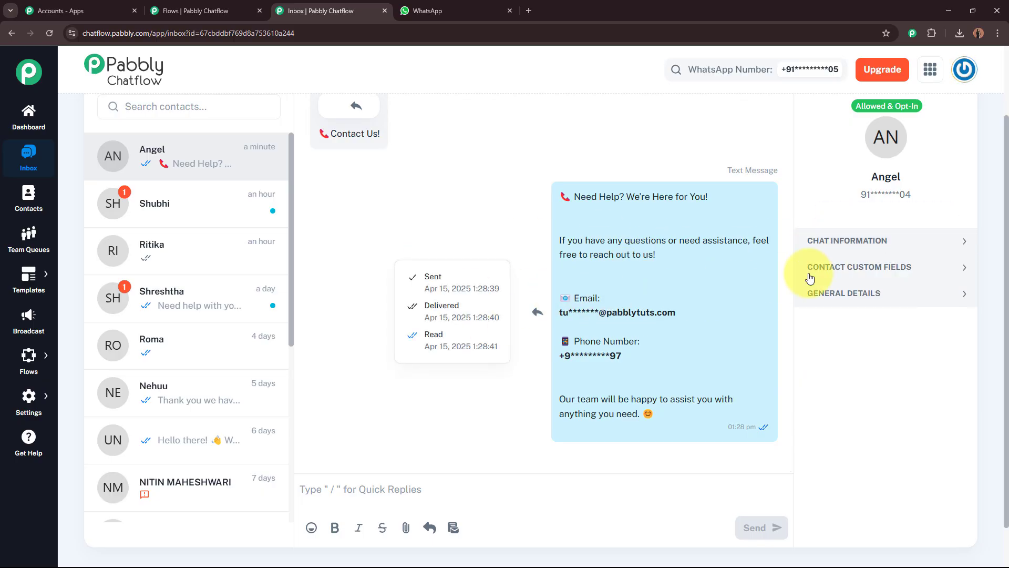
pyautogui.click(900, 269)
pyautogui.scroll(-5, 941, 351)
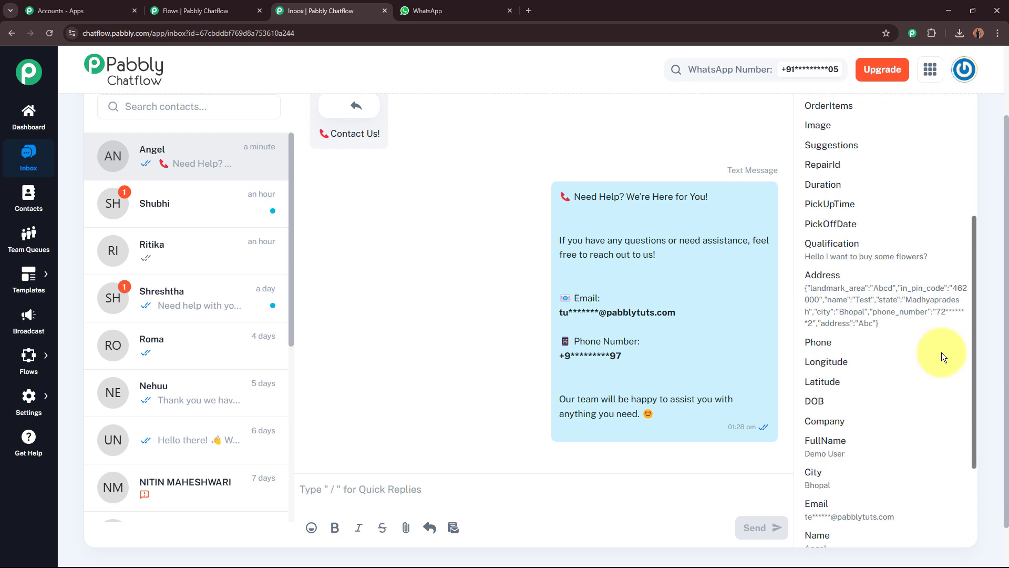
pyautogui.scroll(-3, 941, 353)
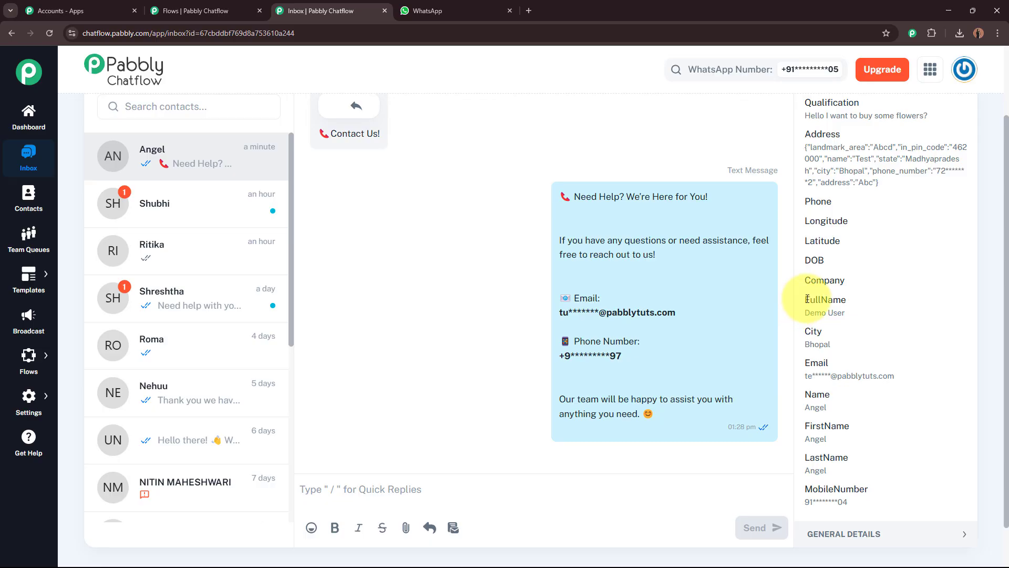
pyautogui.moveTo(805, 313); pyautogui.dragTo(847, 314)
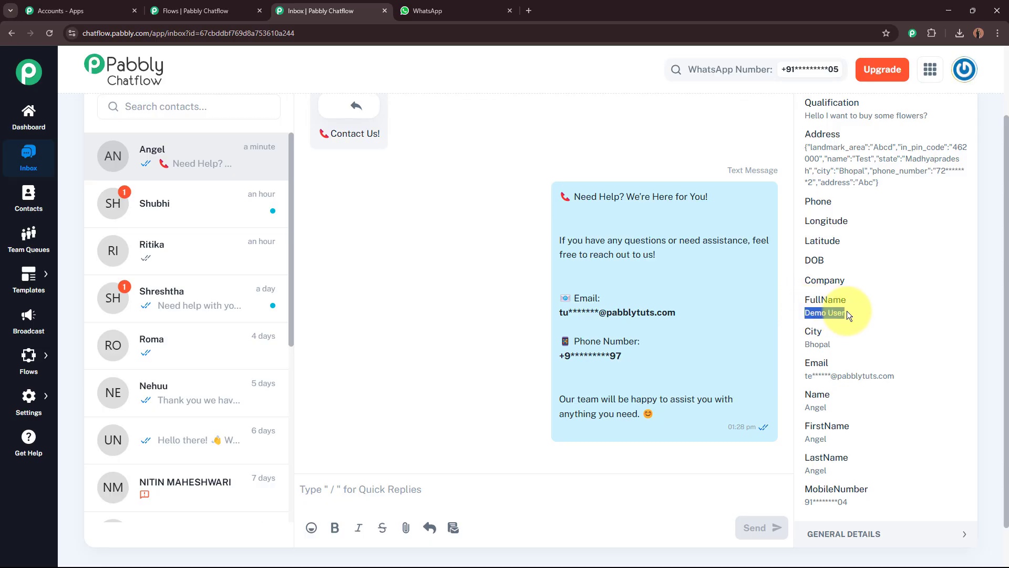
pyautogui.moveTo(805, 376); pyautogui.dragTo(898, 375)
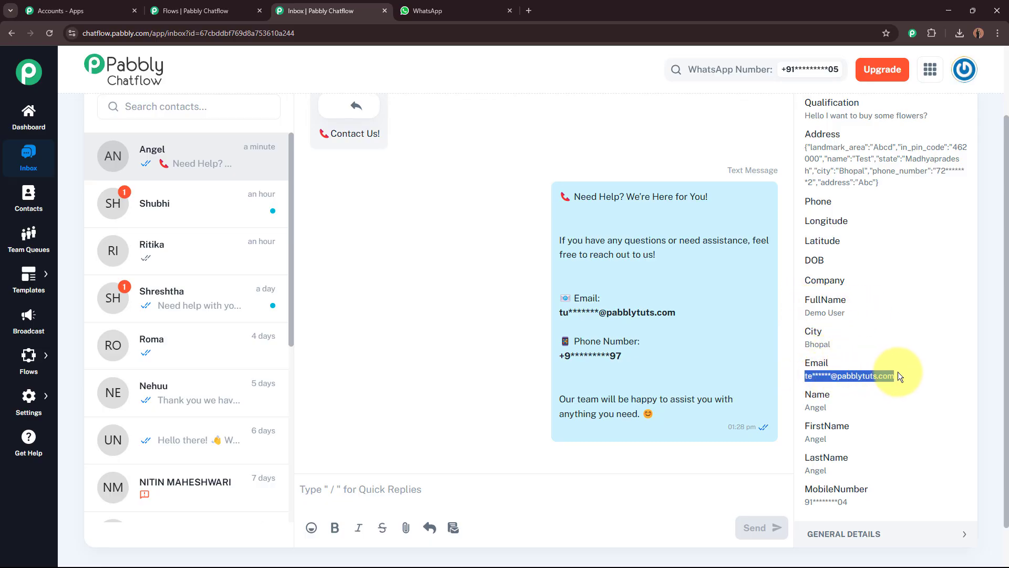
pyautogui.click(898, 374)
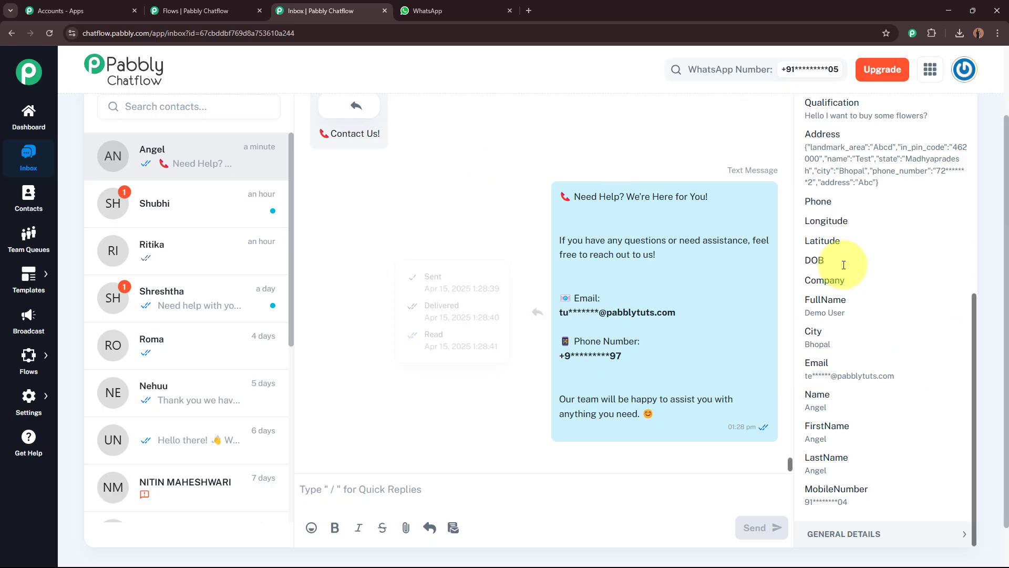
# Collapse Contact Custom Fields and close the Inbox tab, returning to the flow editor
pyautogui.scroll(7, 977, 298)
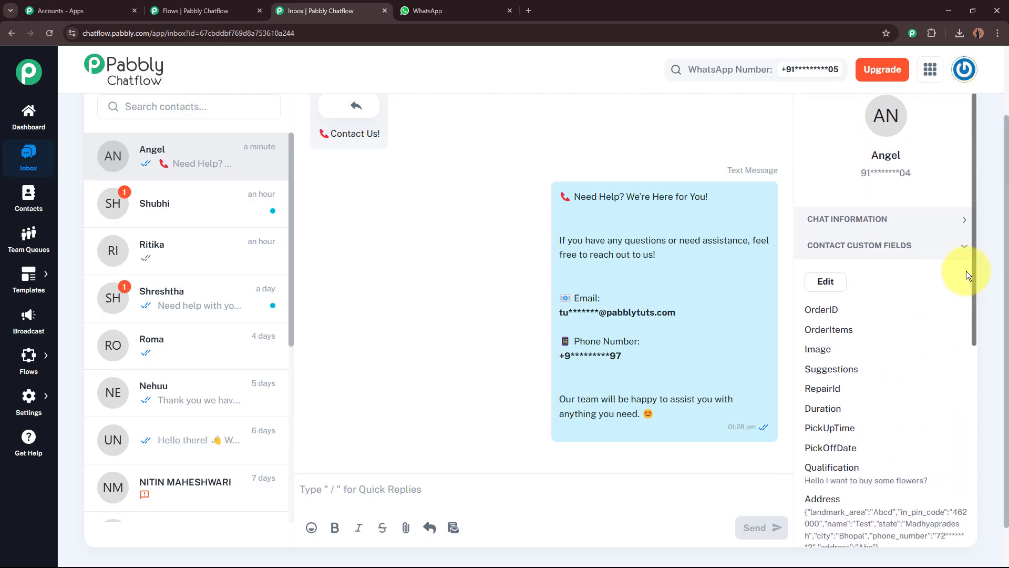
pyautogui.click(934, 269)
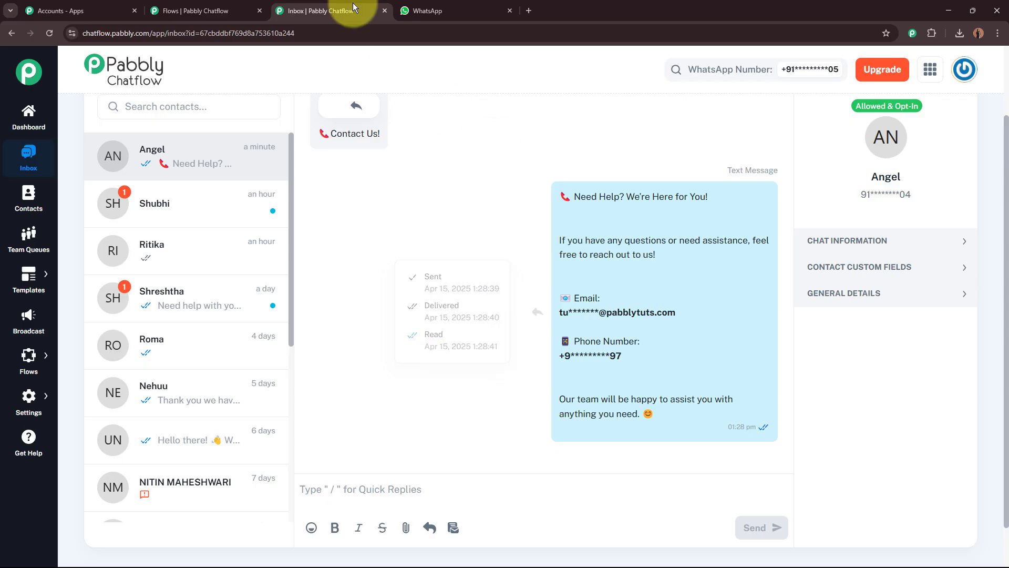
pyautogui.click(382, 11)
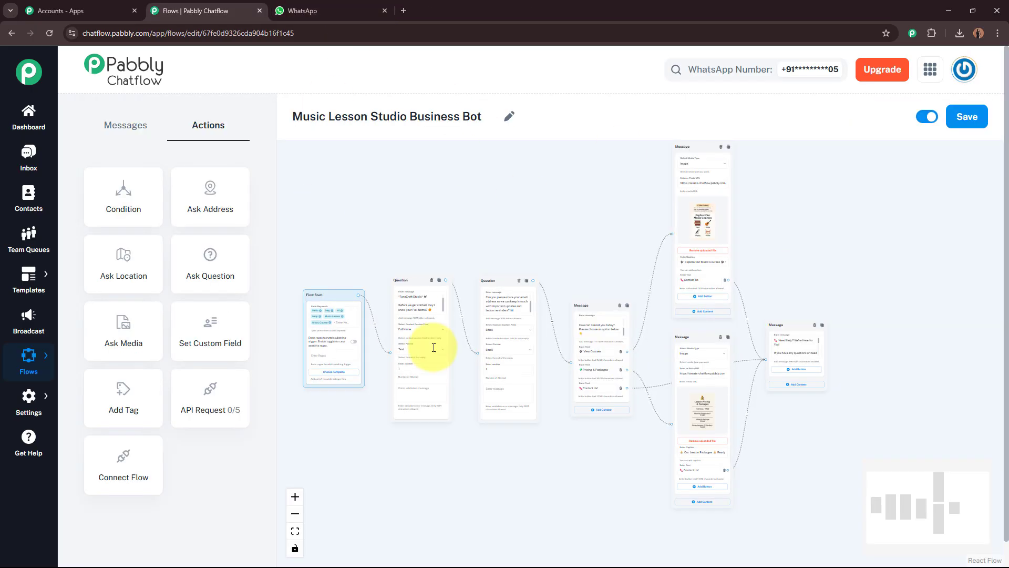